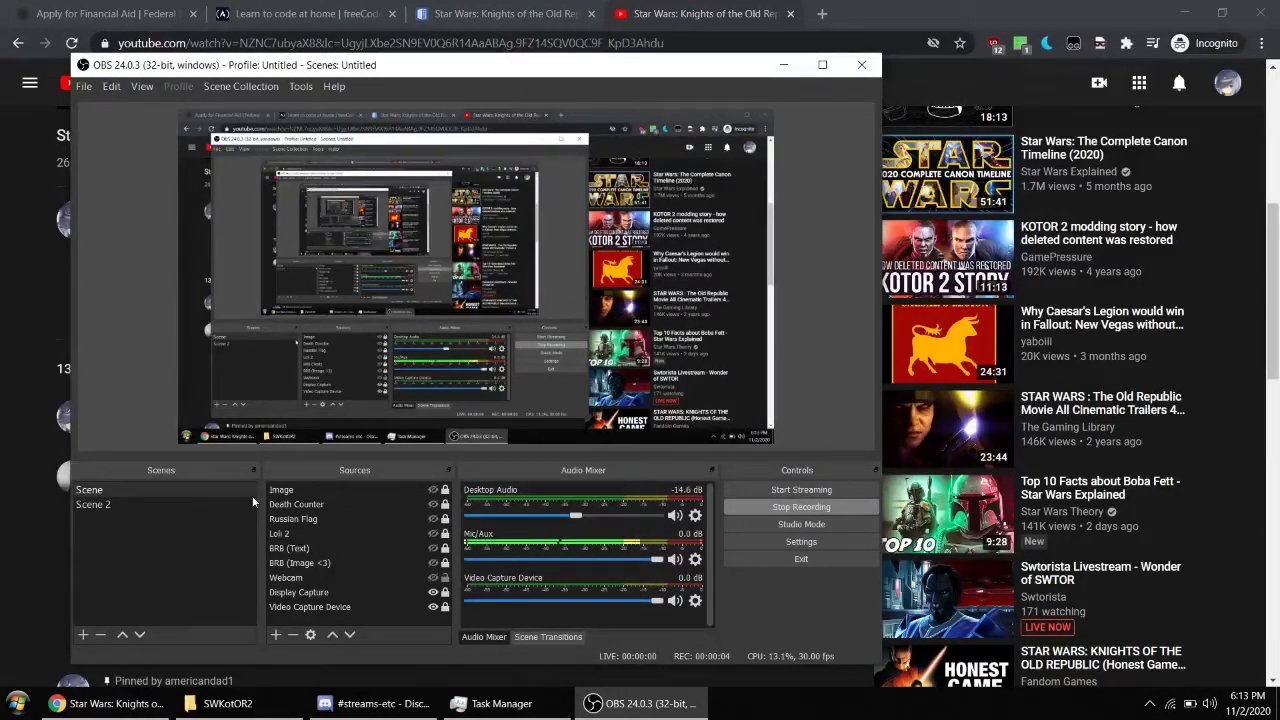
# Bring the browser window with the Knights of the Old Republic II video page to the front.
pyautogui.click(22, 358)
pyautogui.rightClick(21, 353)
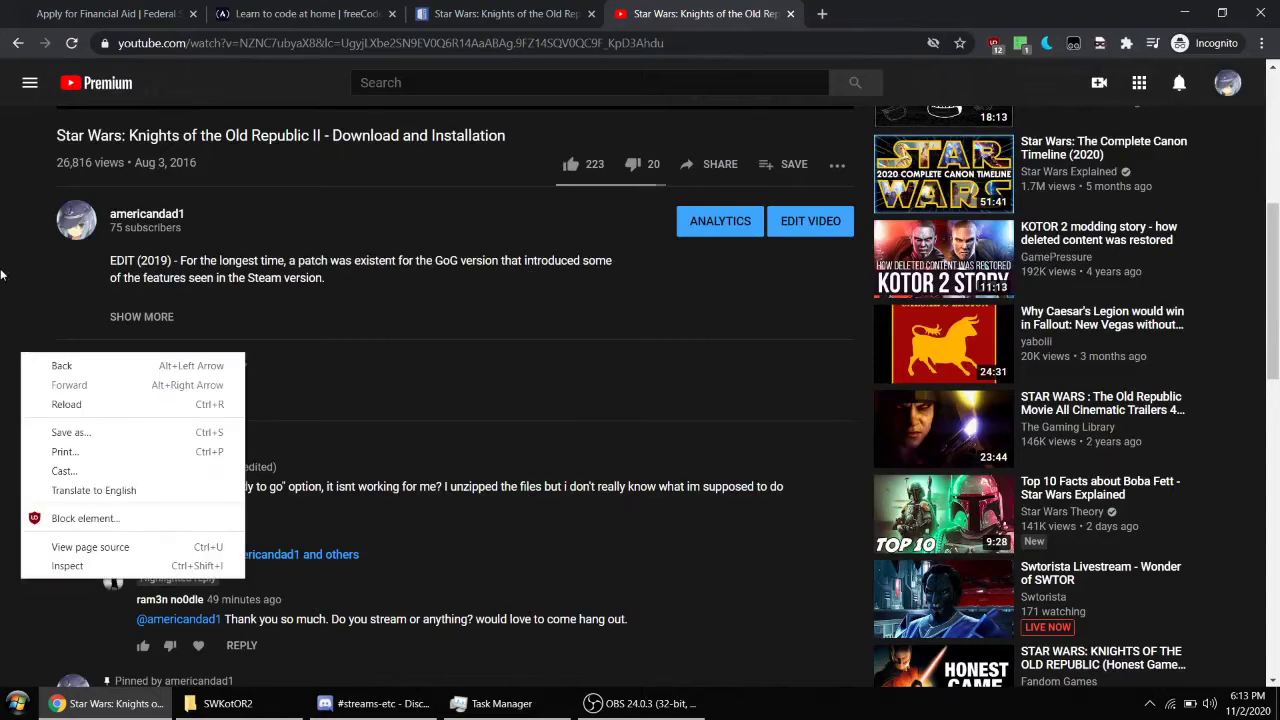
pyautogui.click(3, 275)
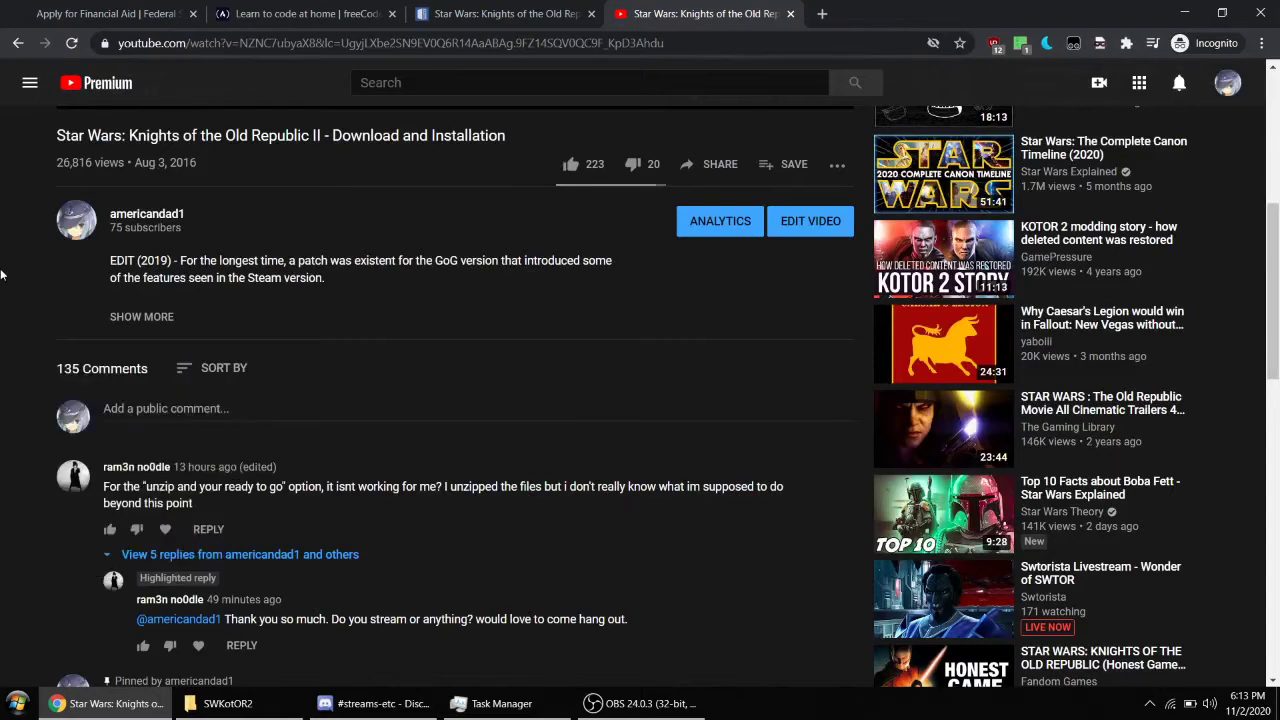
pyautogui.rightClick(631, 302)
pyautogui.click(527, 298)
pyautogui.rightClick(527, 296)
pyautogui.click(406, 233)
# Review the viewer's comment about the "unzip and your ready to go" option below the video.
pyautogui.scroll(-2, 490, 457)
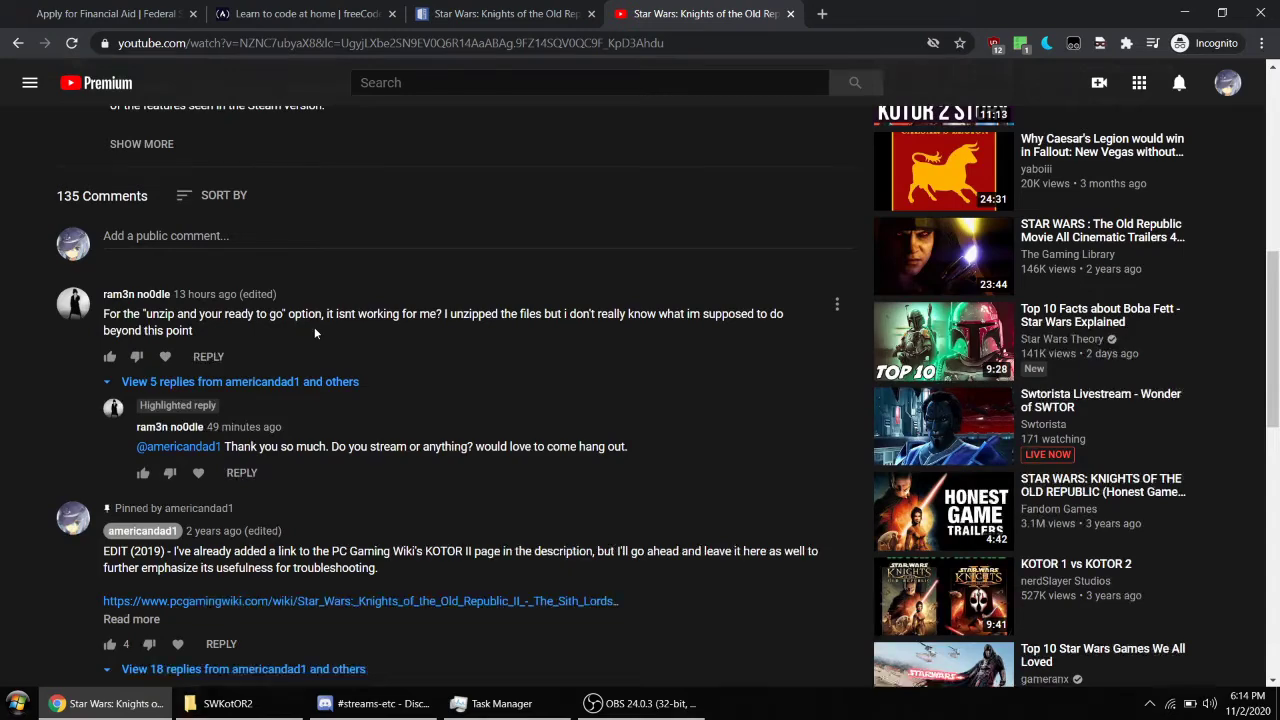
pyautogui.scroll(1, 314, 333)
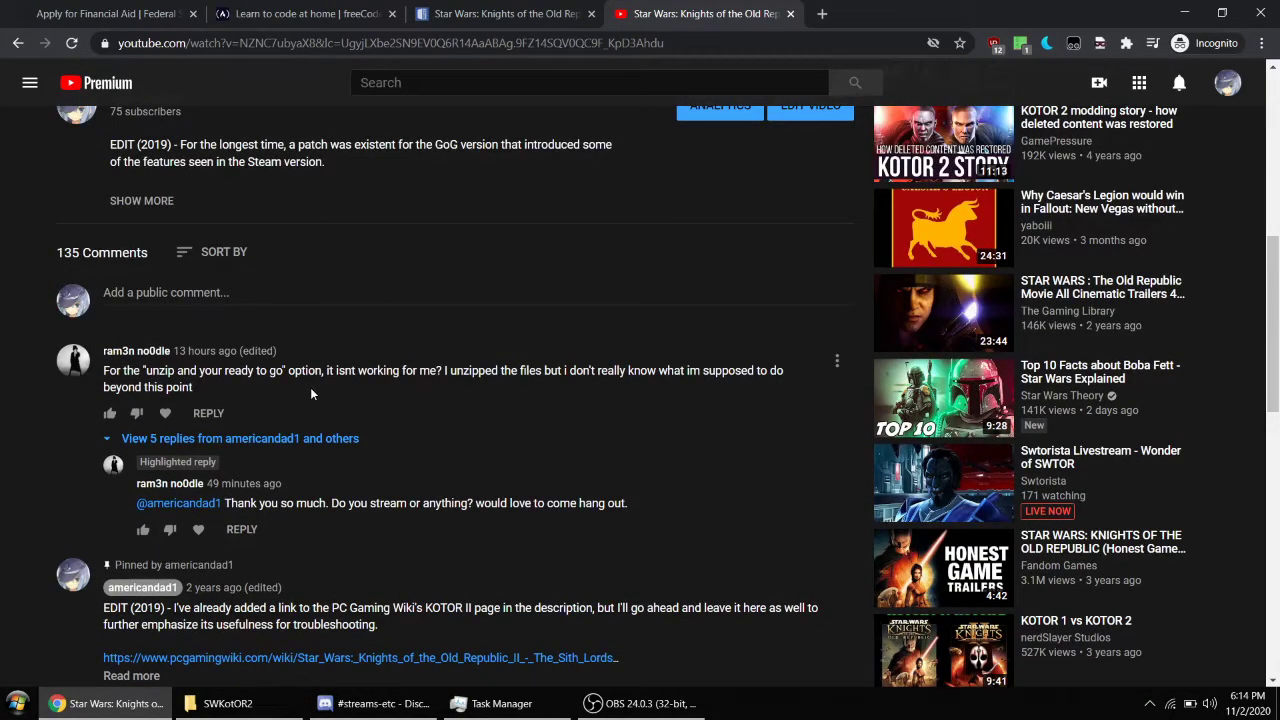
pyautogui.scroll(3, 507, 427)
pyautogui.scroll(3, 507, 427)
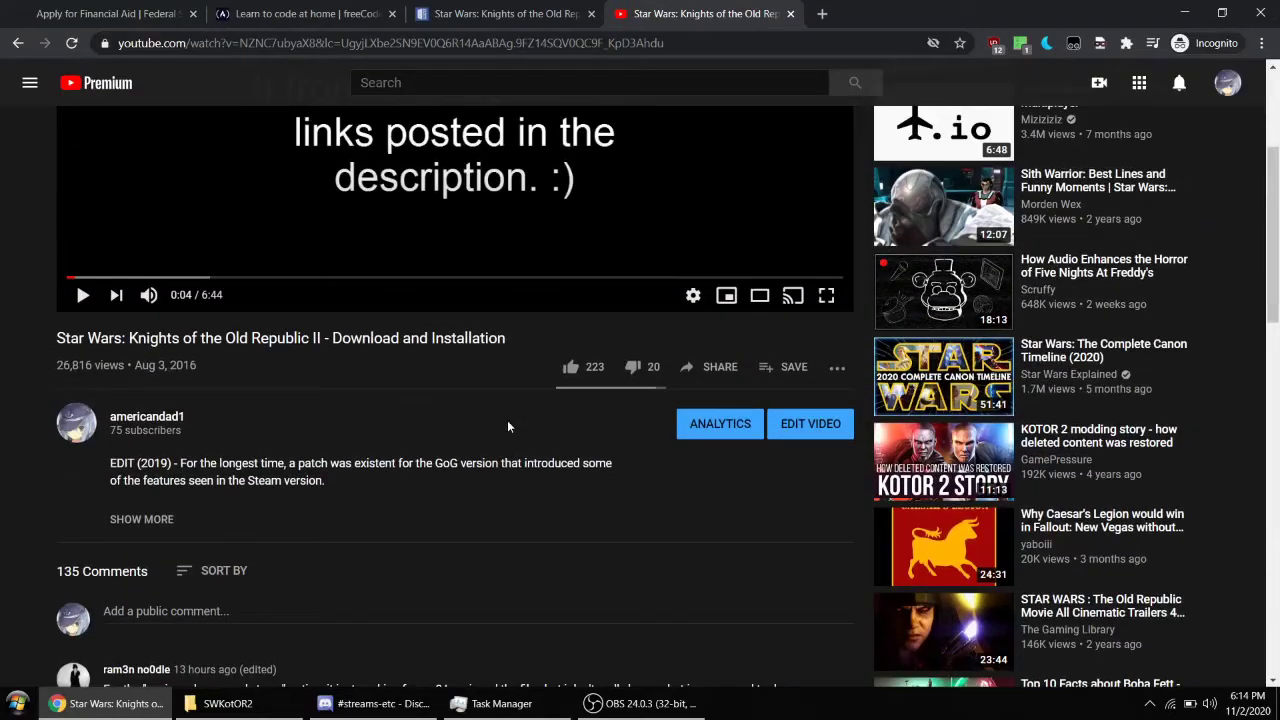
pyautogui.scroll(-3, 507, 427)
pyautogui.scroll(-2, 507, 427)
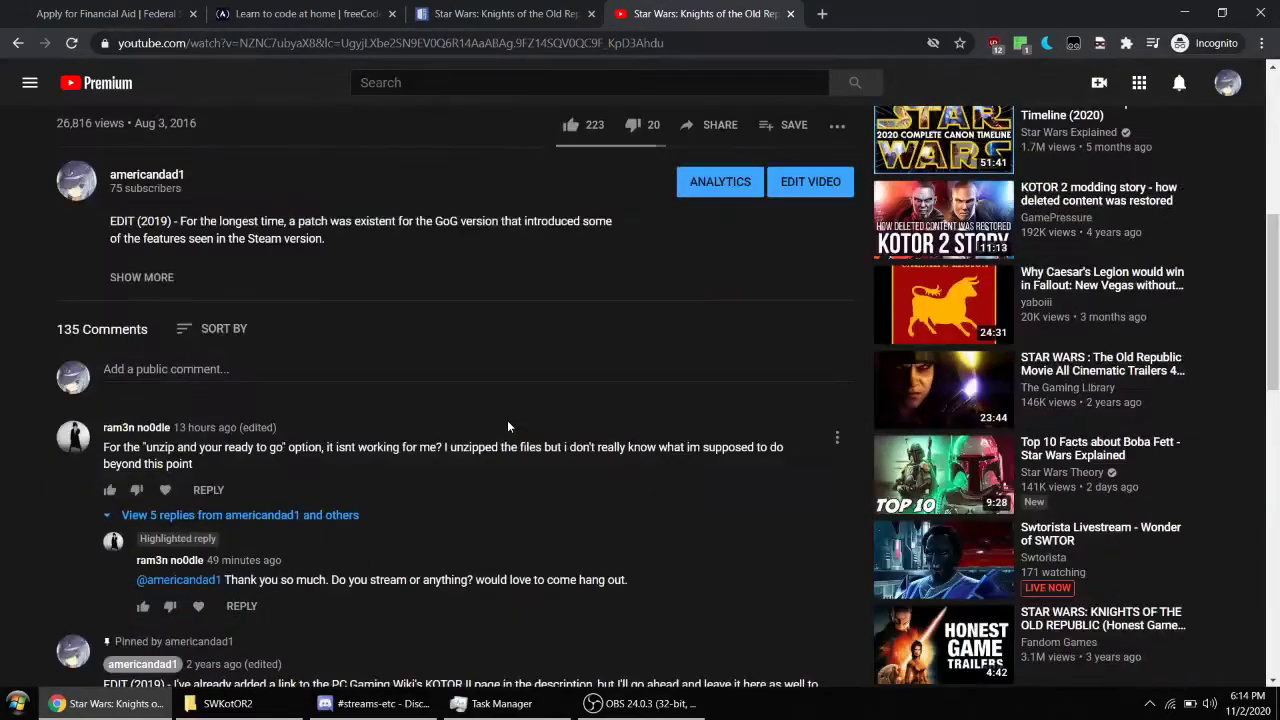
pyautogui.scroll(-1, 508, 427)
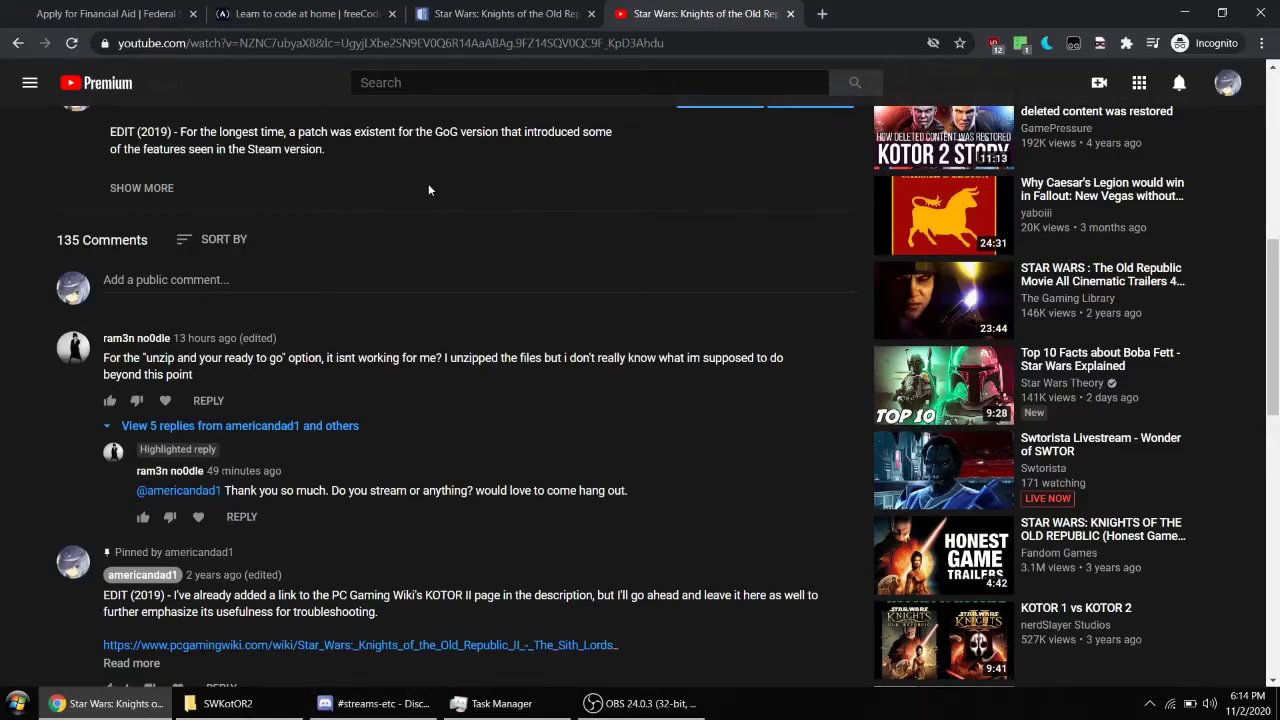
# Expand the video description and open the Google Drive link under "Unzip and you're ready to go" in a new tab.
pyautogui.click(160, 189)
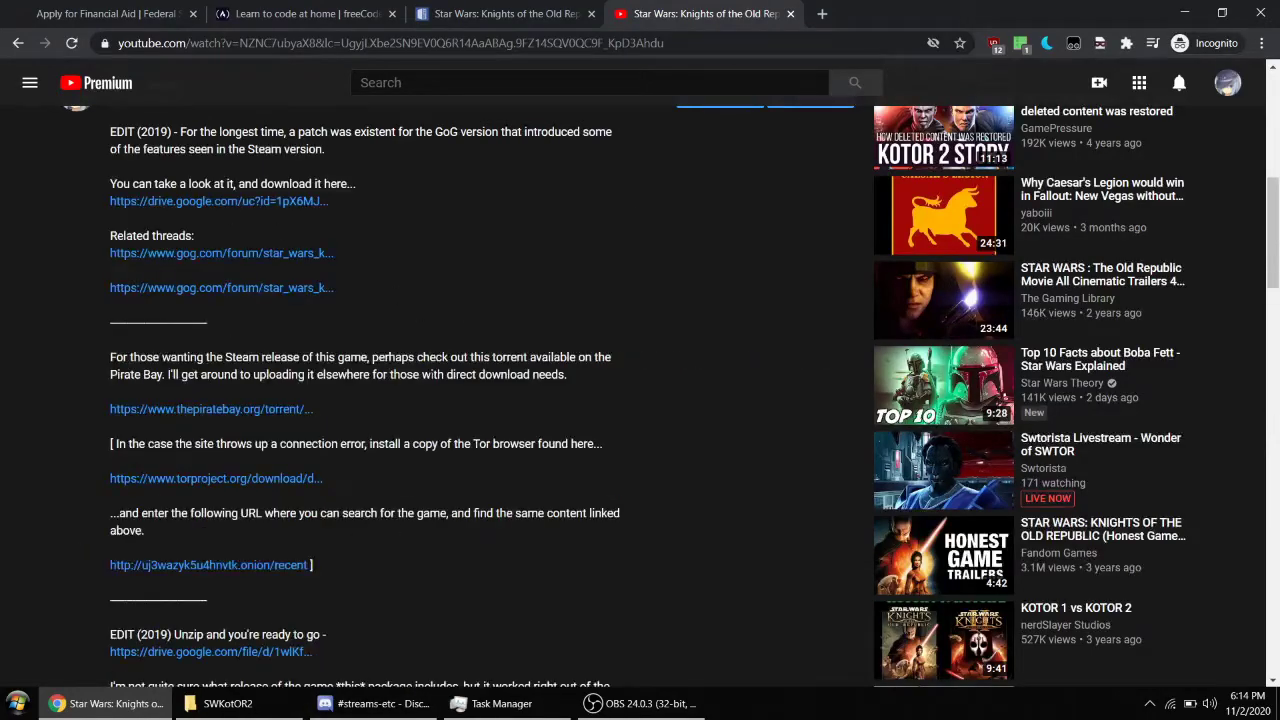
pyautogui.scroll(-3, 430, 378)
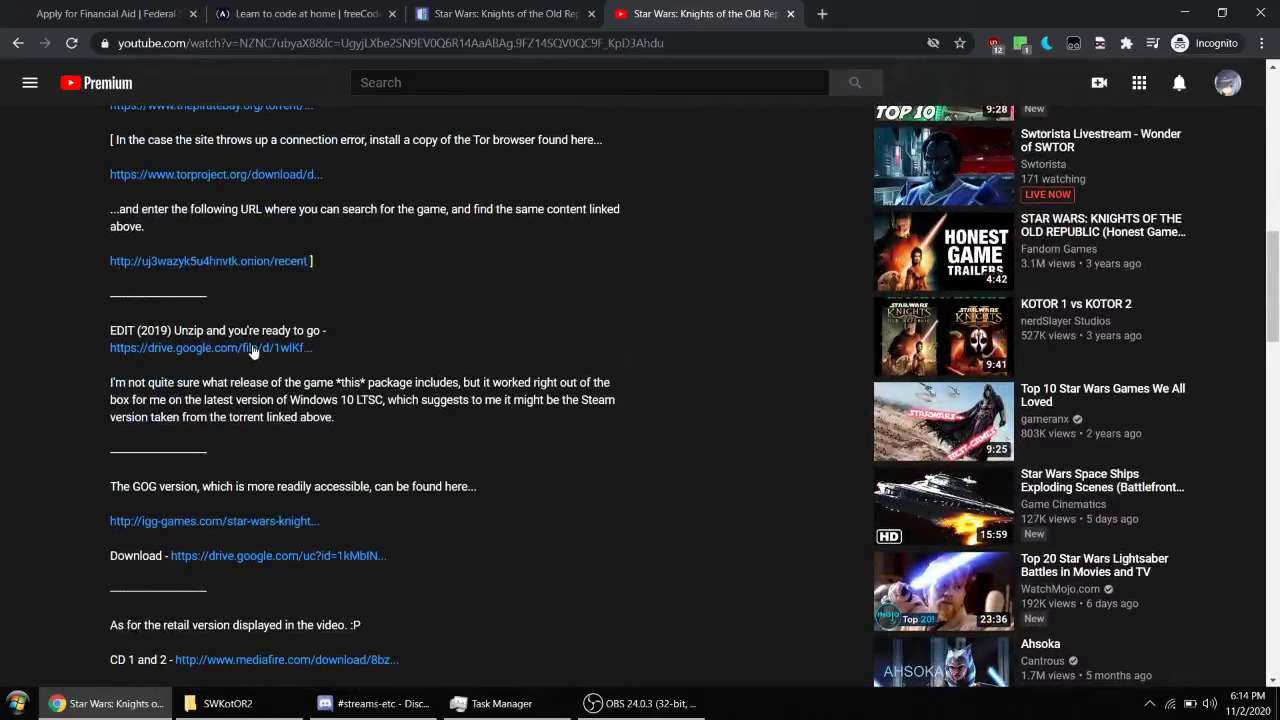
pyautogui.rightClick(252, 346)
pyautogui.click(278, 357)
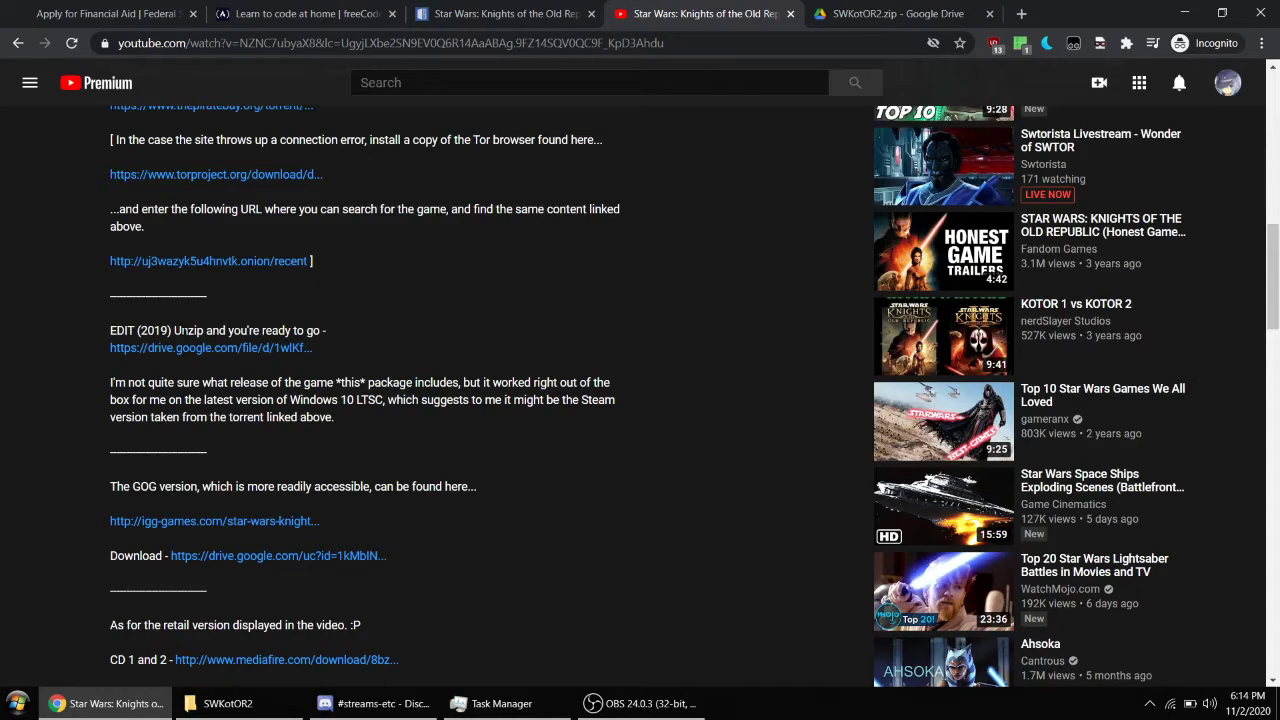
# View the Google Drive download page for SWKotOR2.zip and close both Drive tabs to return to the video page.
pyautogui.click(985, 9)
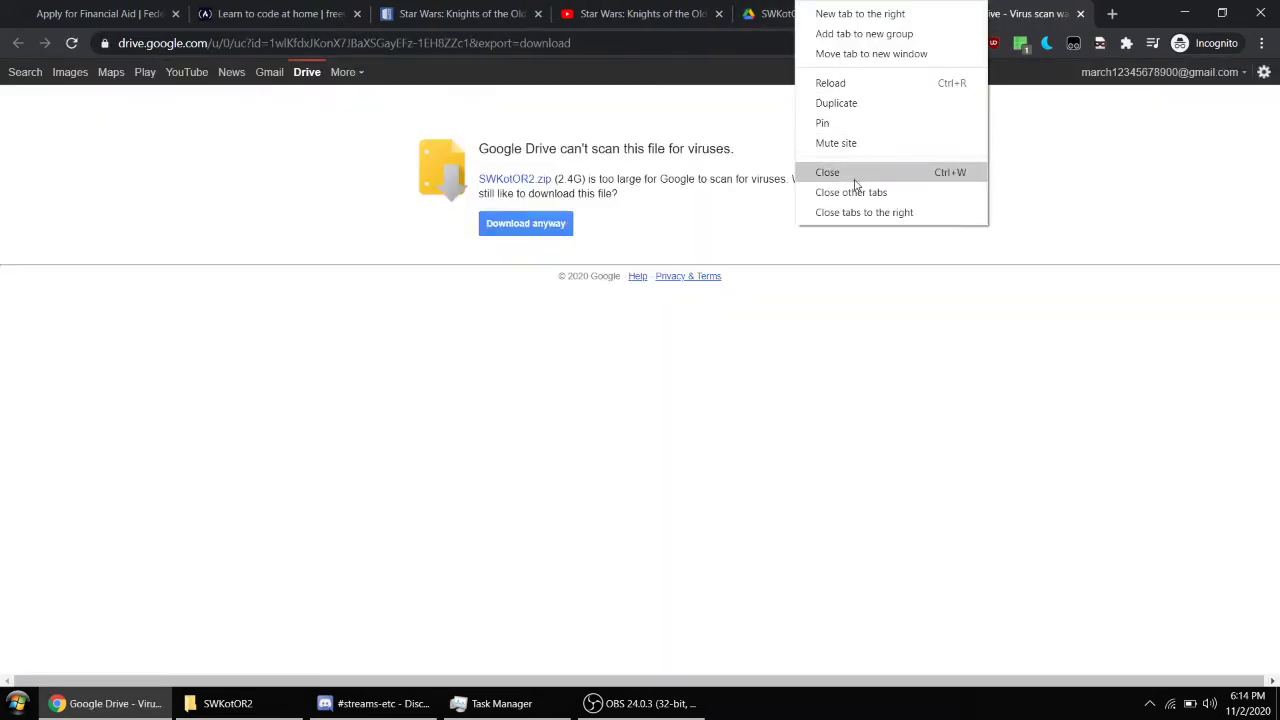
pyautogui.click(852, 175)
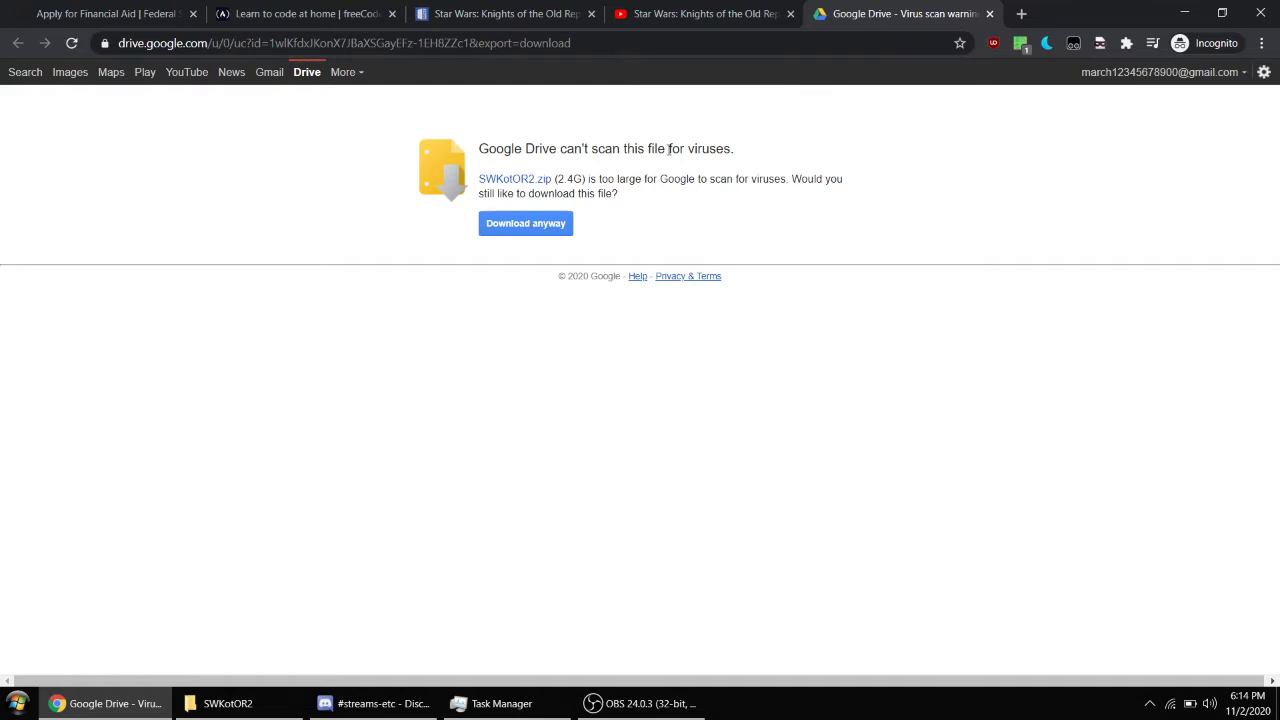
pyautogui.rightClick(868, 14)
pyautogui.click(930, 183)
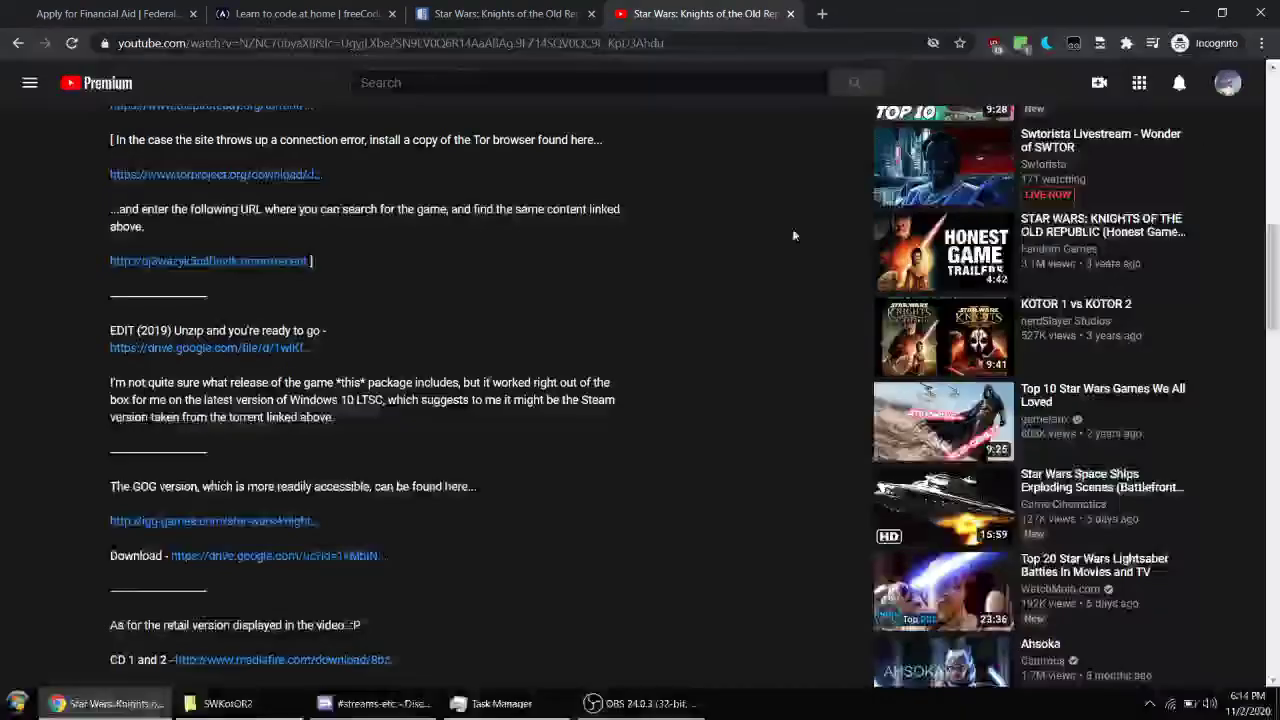
pyautogui.rightClick(628, 288)
pyautogui.click(643, 206)
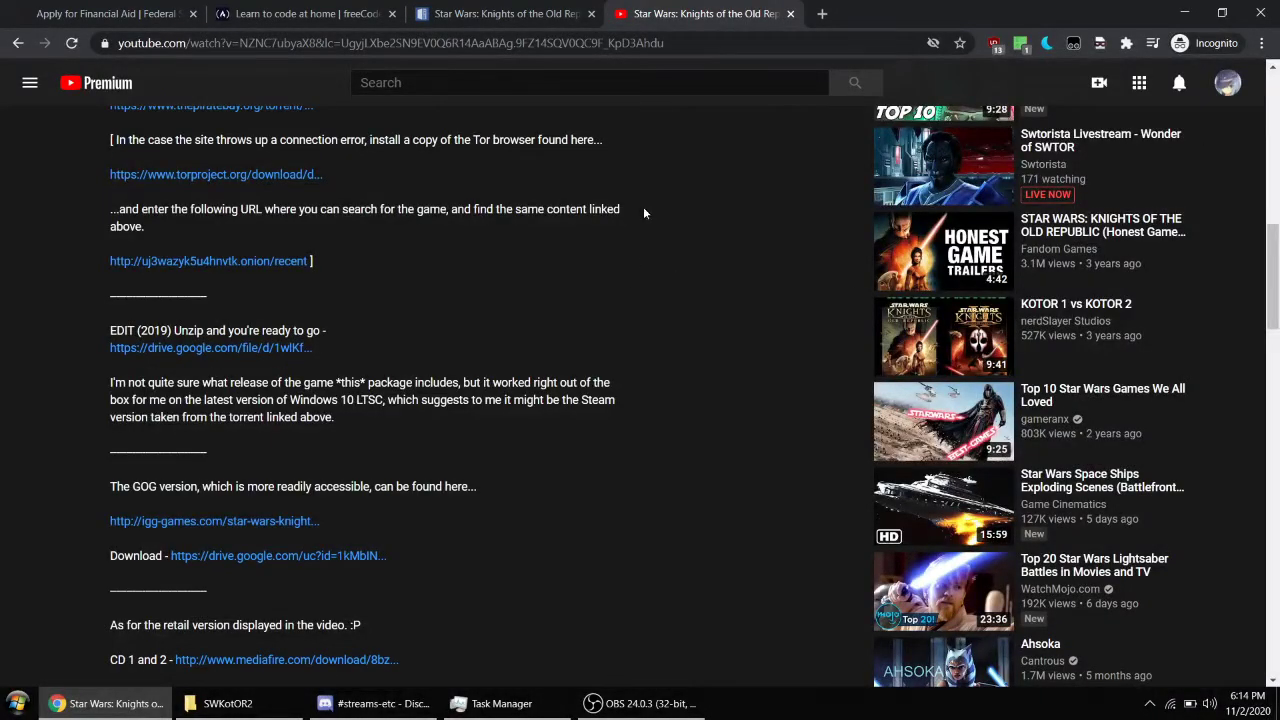
# Switch to File Explorer, go up to the folder holding the game download, and select SWKotOR2.zip.
pyautogui.click(228, 703)
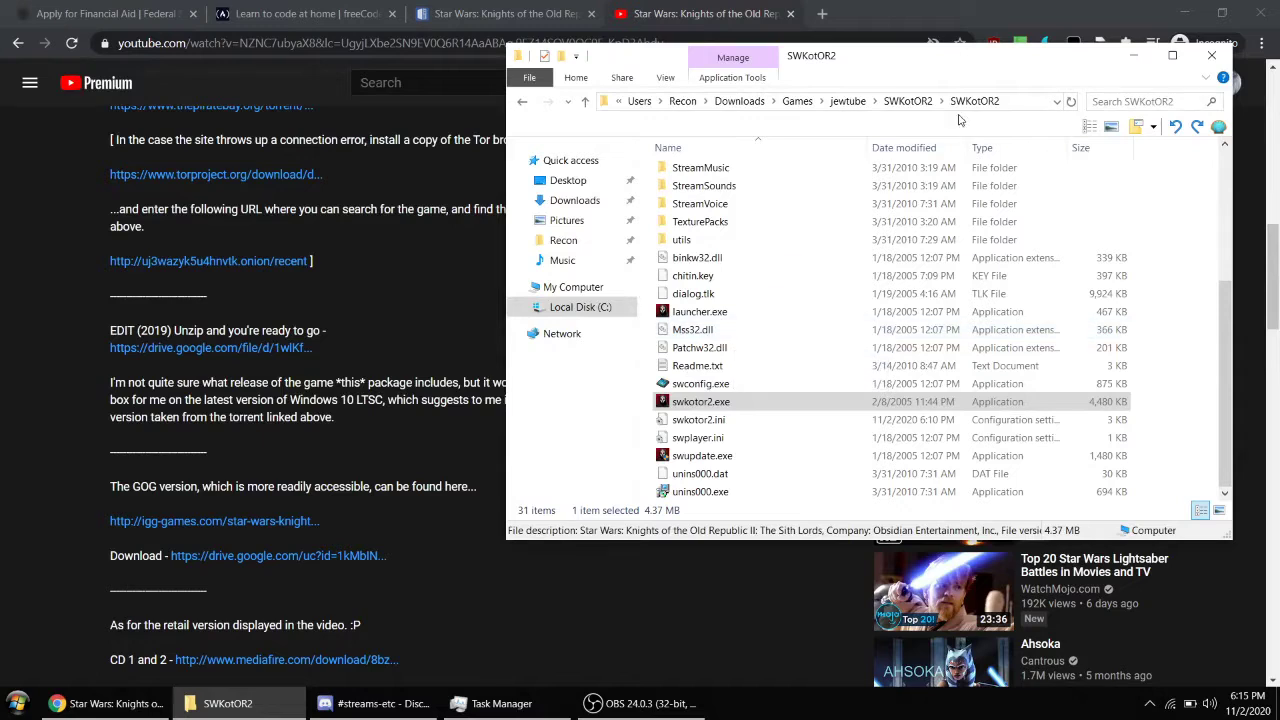
pyautogui.click(929, 104)
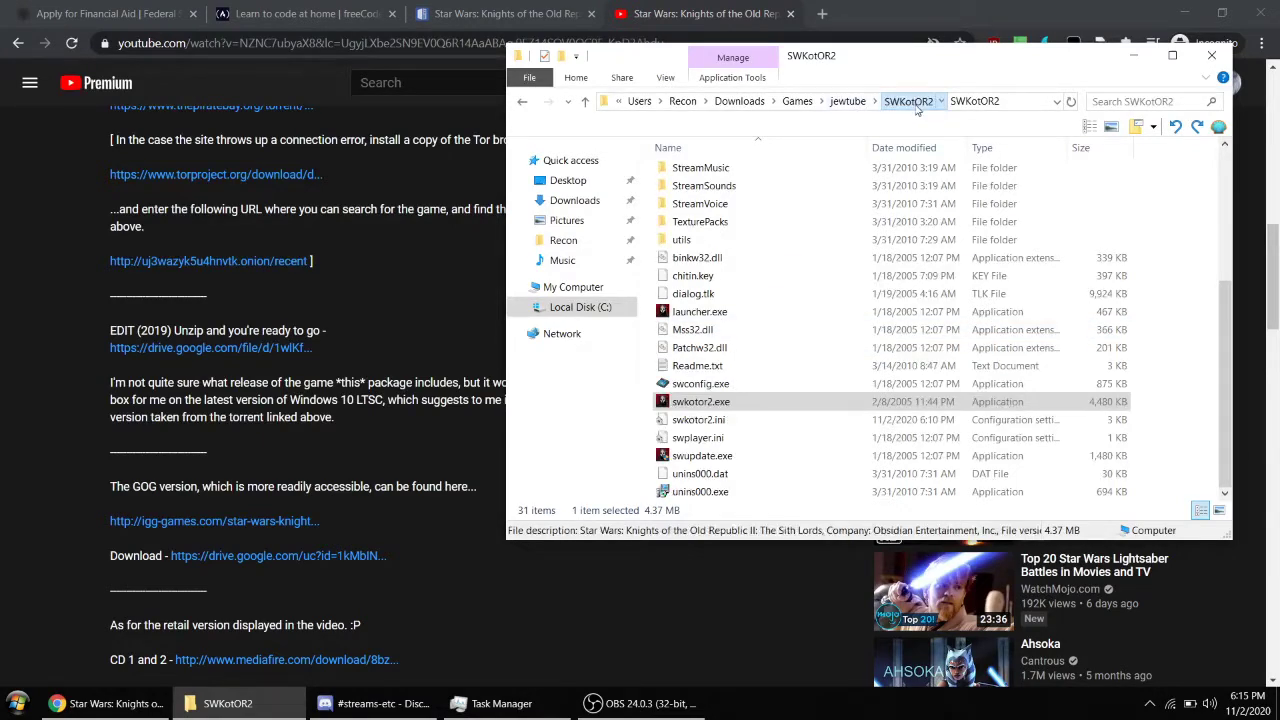
pyautogui.click(849, 103)
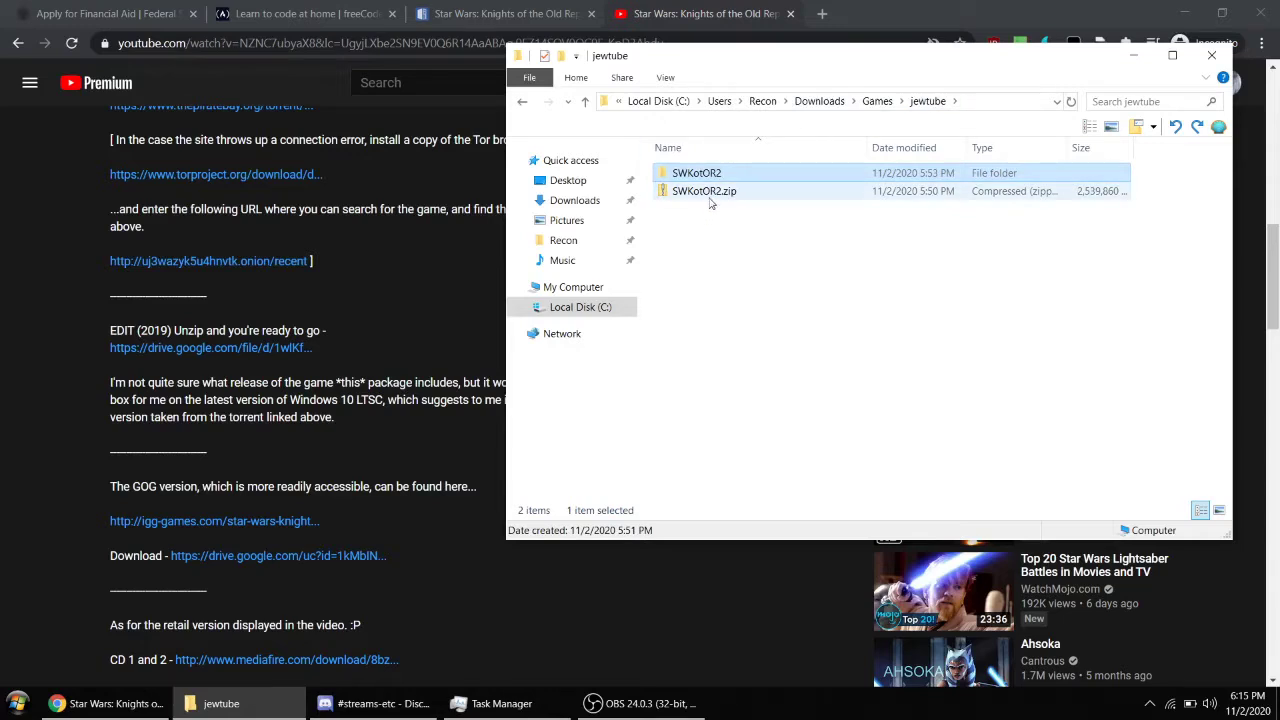
pyautogui.click(714, 193)
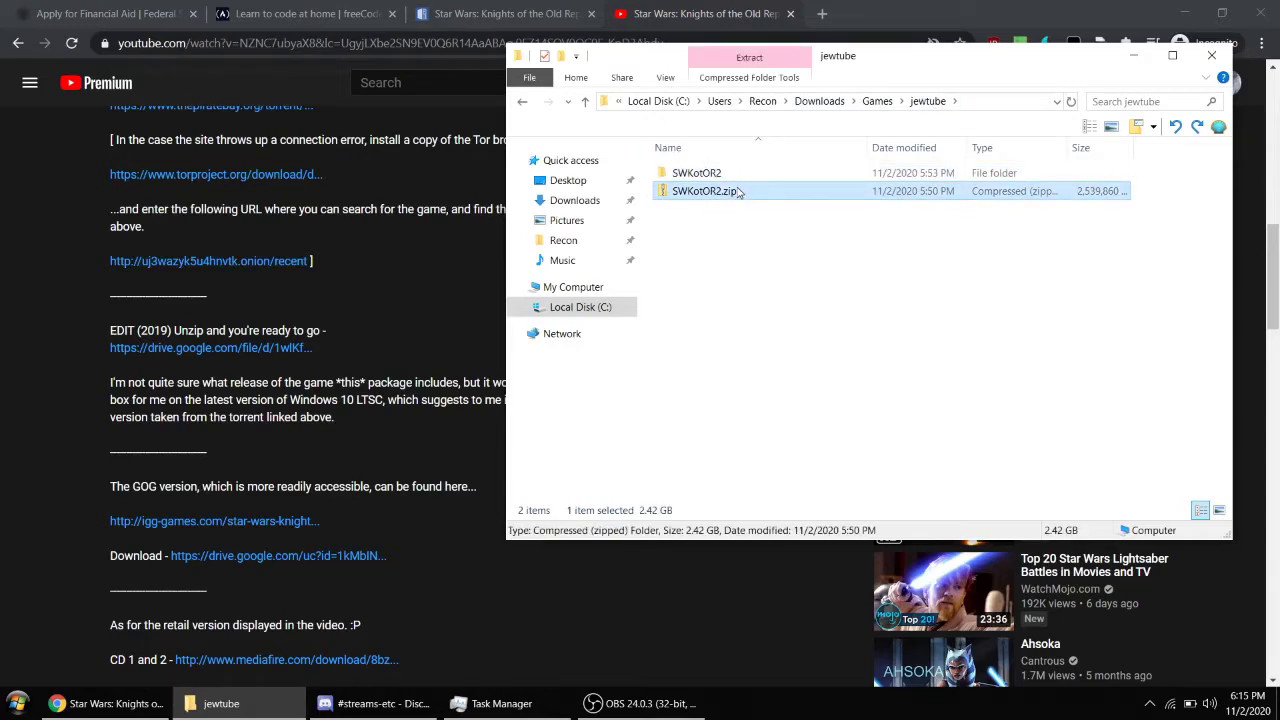
pyautogui.click(738, 192)
pyautogui.click(786, 182)
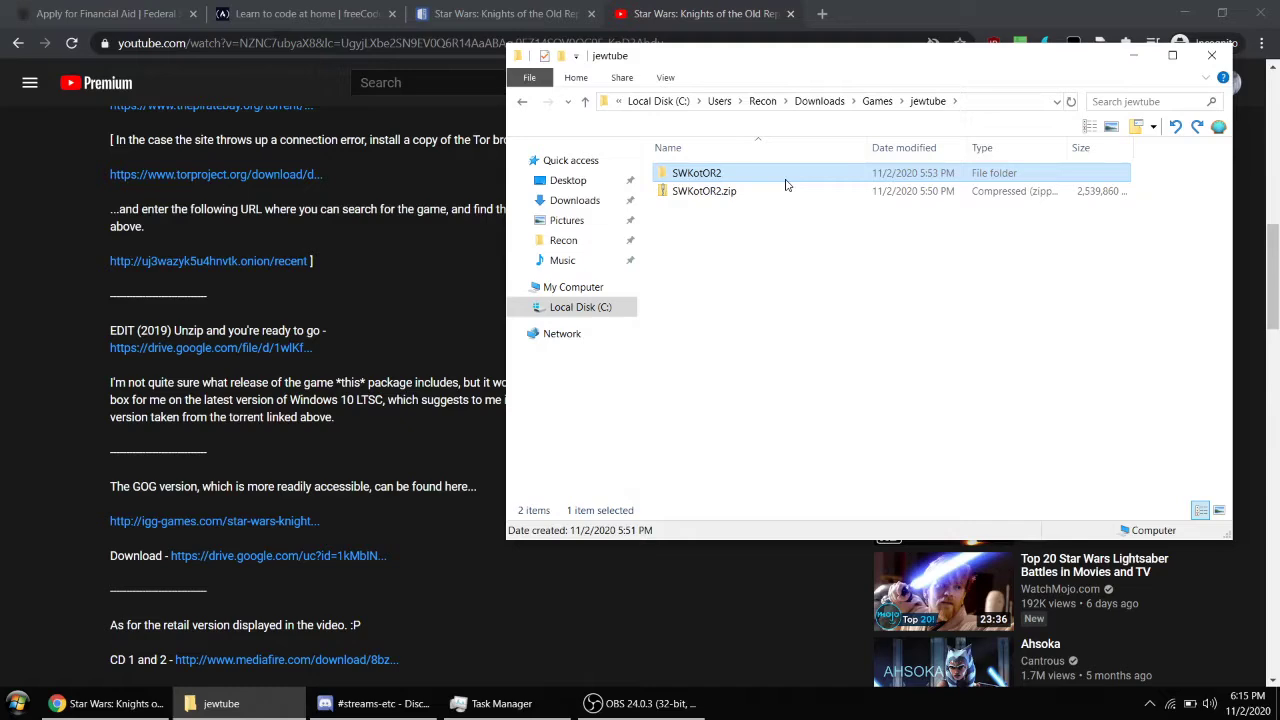
pyautogui.rightClick(788, 192)
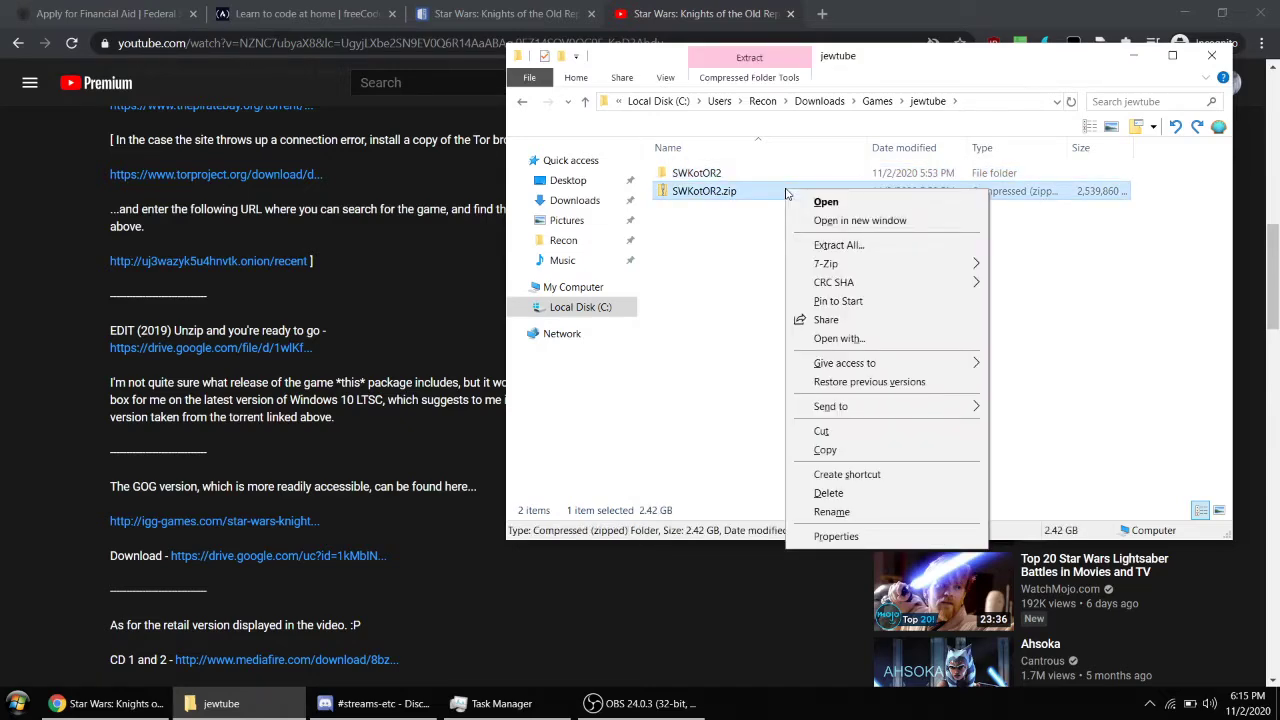
pyautogui.click(723, 337)
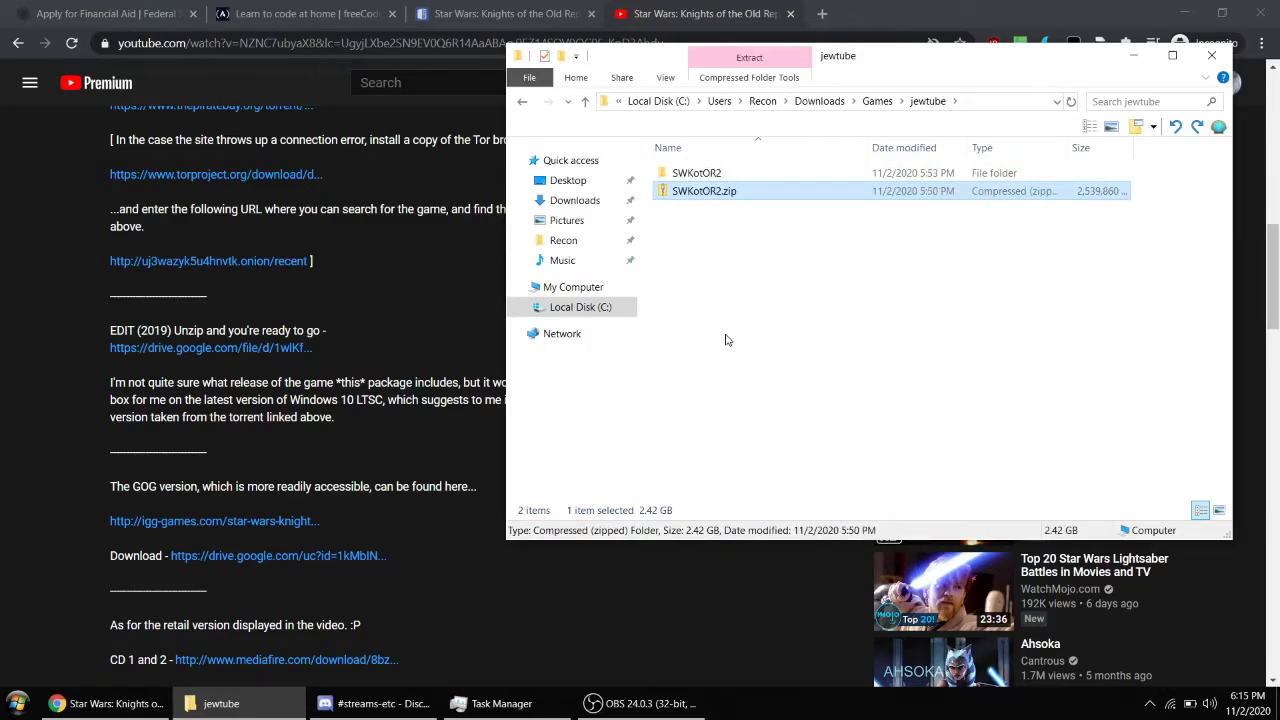
# Search the web for 7zip and view the 7-zip.org download page in a temporary browser tab.
pyautogui.rightClick(735, 8)
pyautogui.click(750, 16)
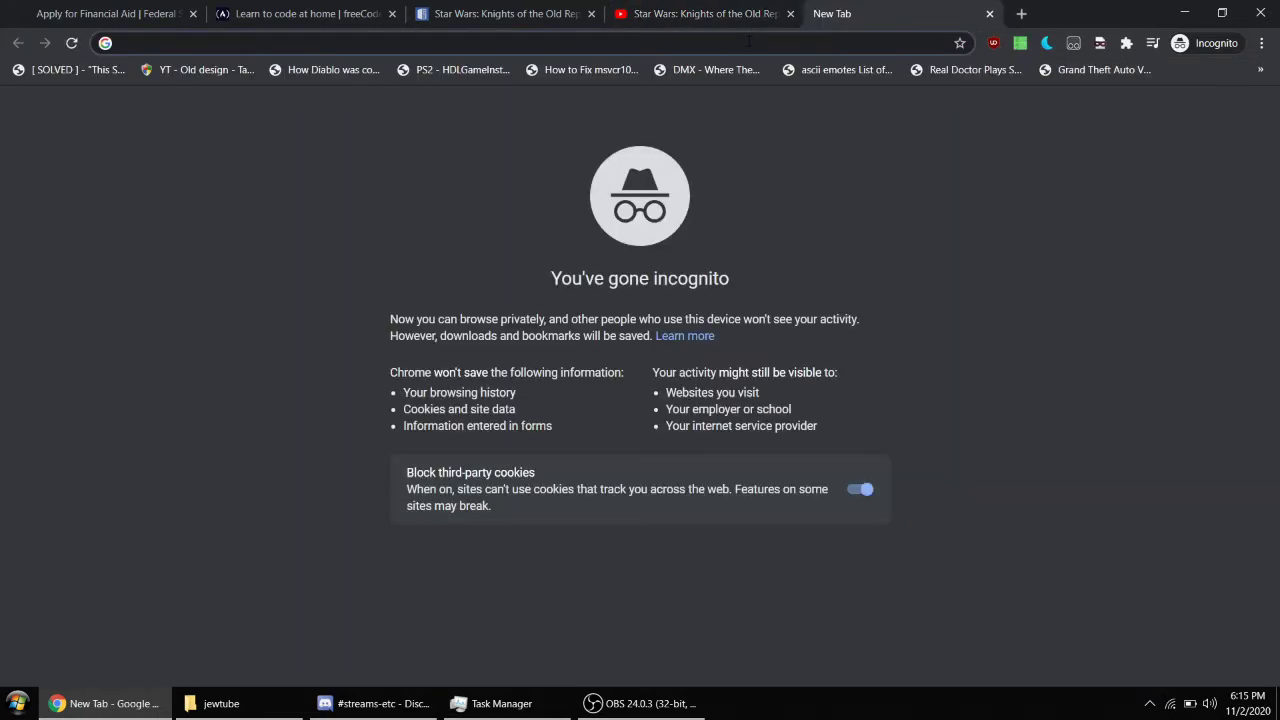
pyautogui.write('7zip')
pyautogui.press('Return')
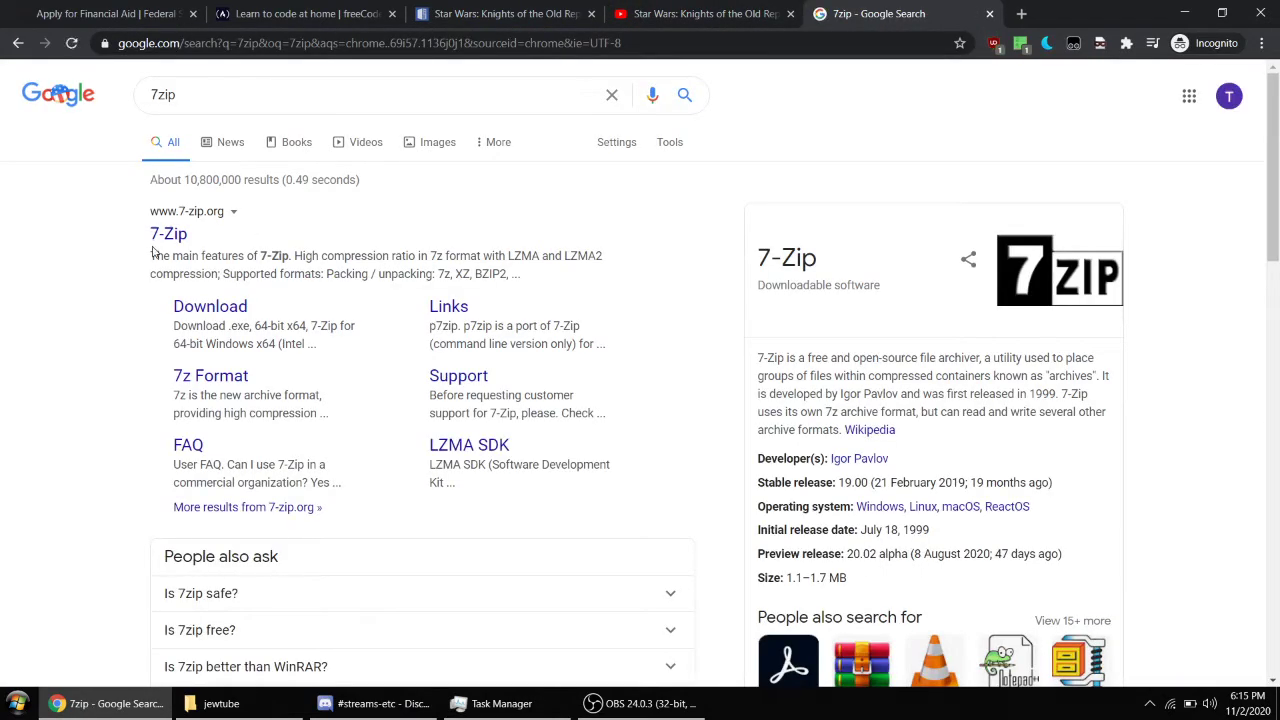
pyautogui.click(161, 243)
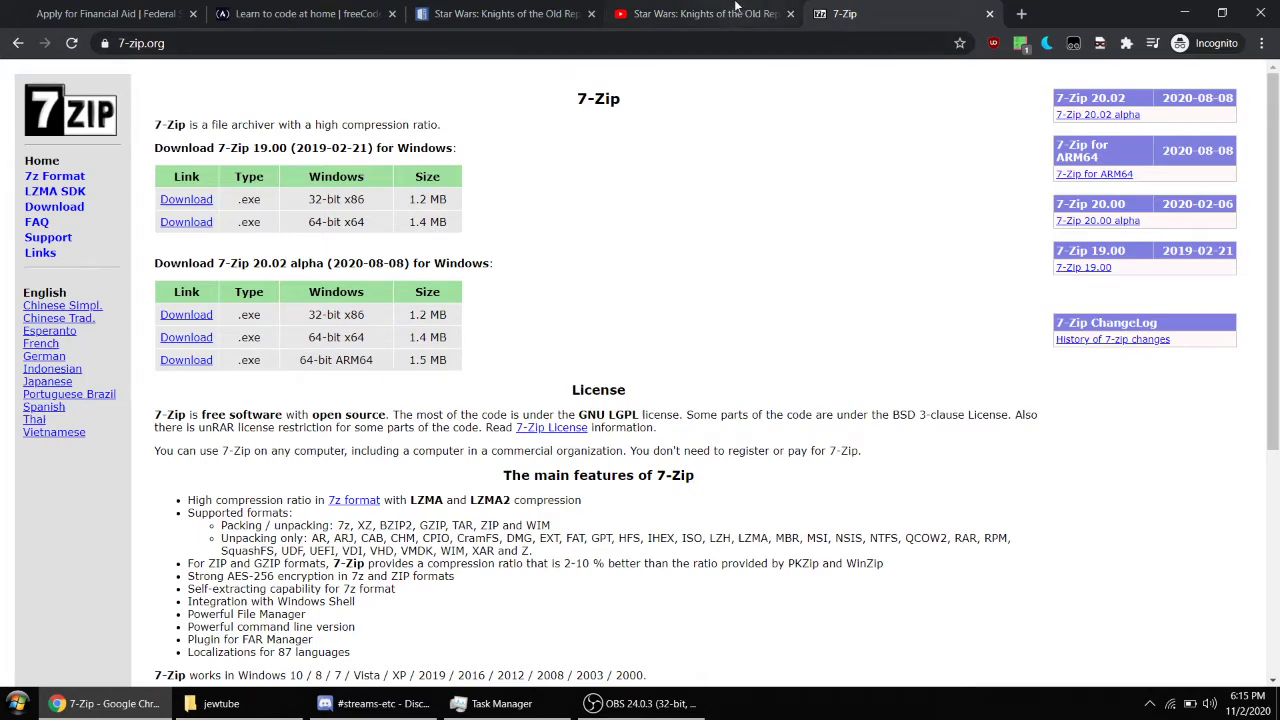
pyautogui.rightClick(864, 8)
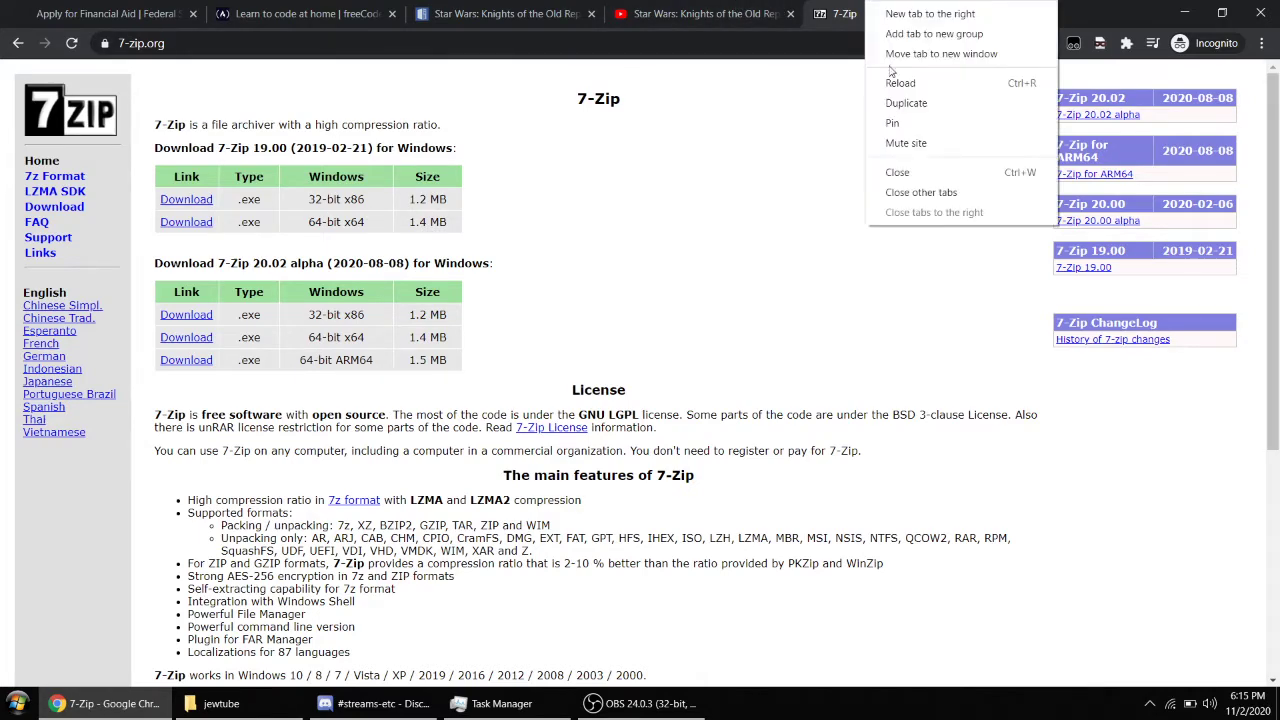
pyautogui.click(898, 173)
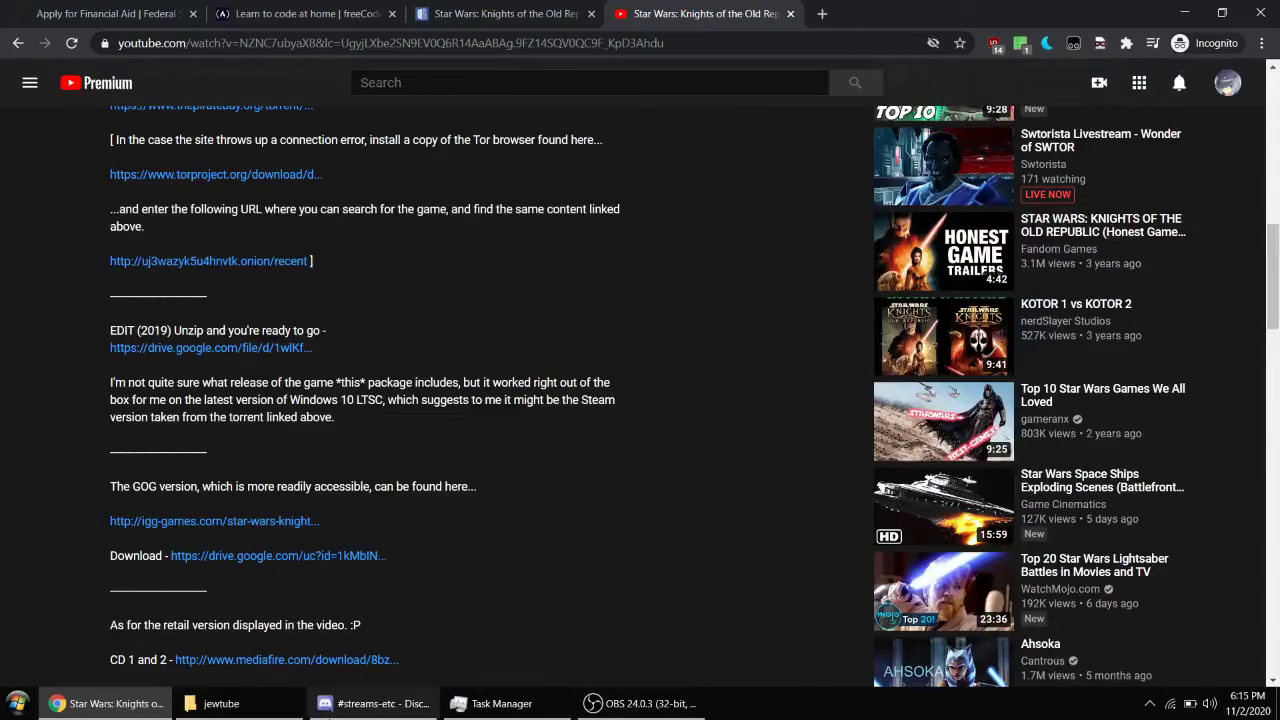
# Return to File Explorer and inspect the 7-Zip extraction options for SWKotOR2.zip without extracting it.
pyautogui.click(221, 703)
pyautogui.click(703, 196)
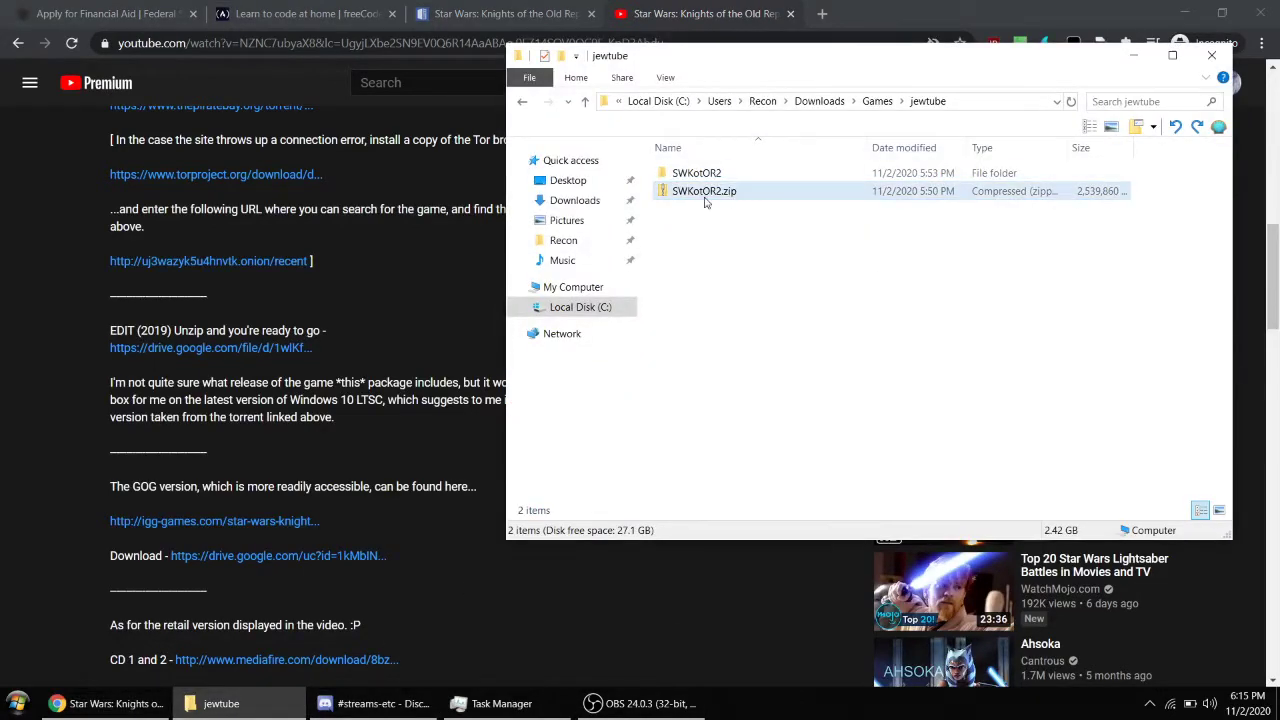
pyautogui.rightClick(705, 200)
pyautogui.moveTo(761, 273)
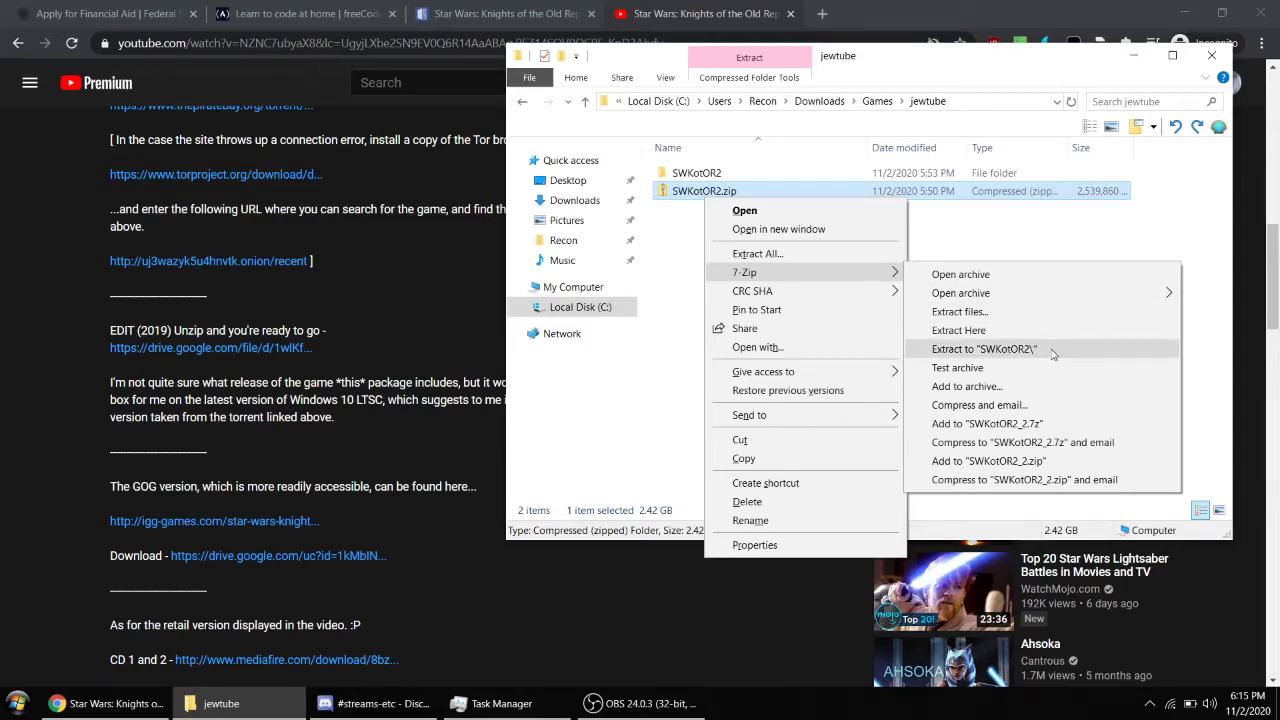
pyautogui.click(1000, 217)
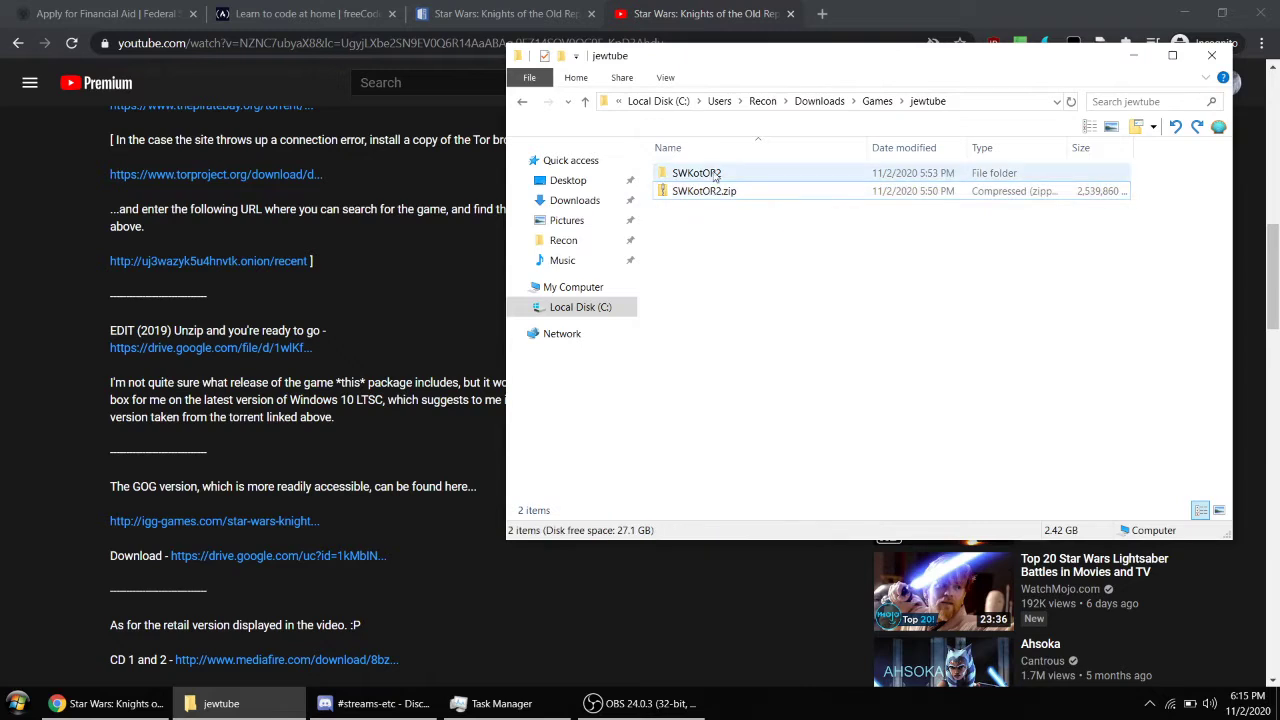
# Open swkotor2.ini from the inner SWKotOR2 game folder and move its Notepad window beside the file list.
pyautogui.doubleClick(720, 177)
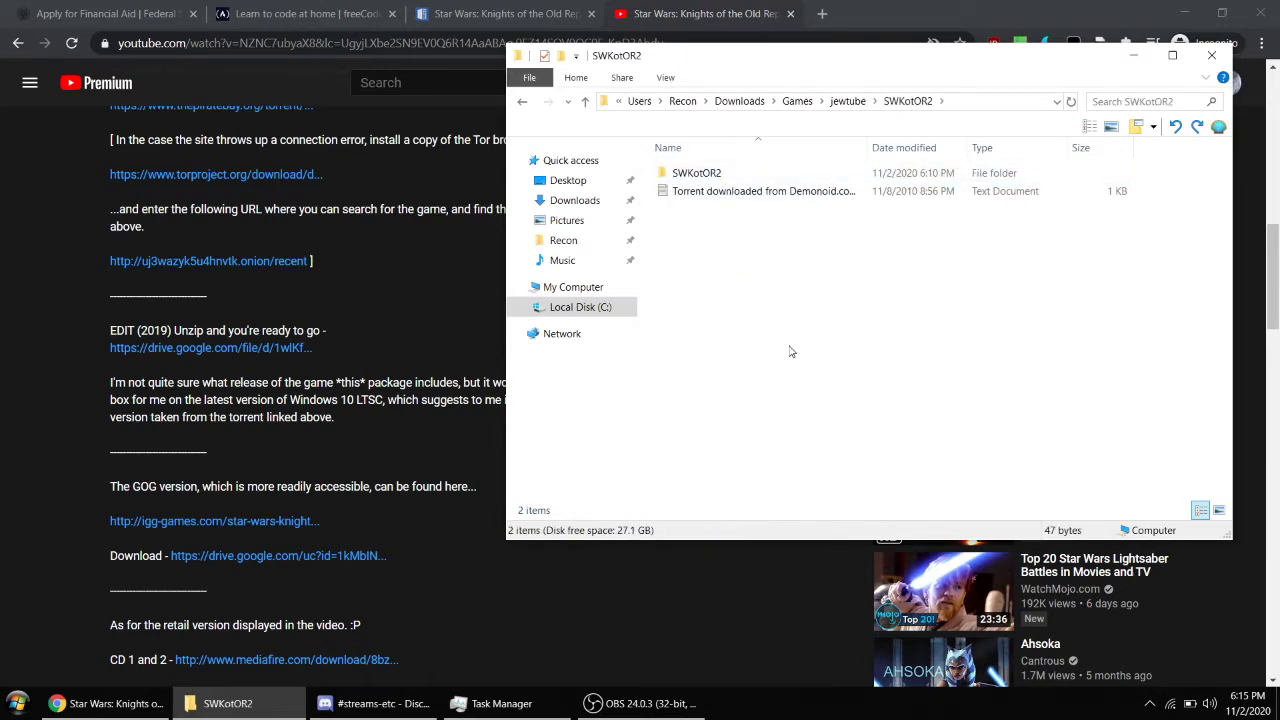
pyautogui.doubleClick(737, 173)
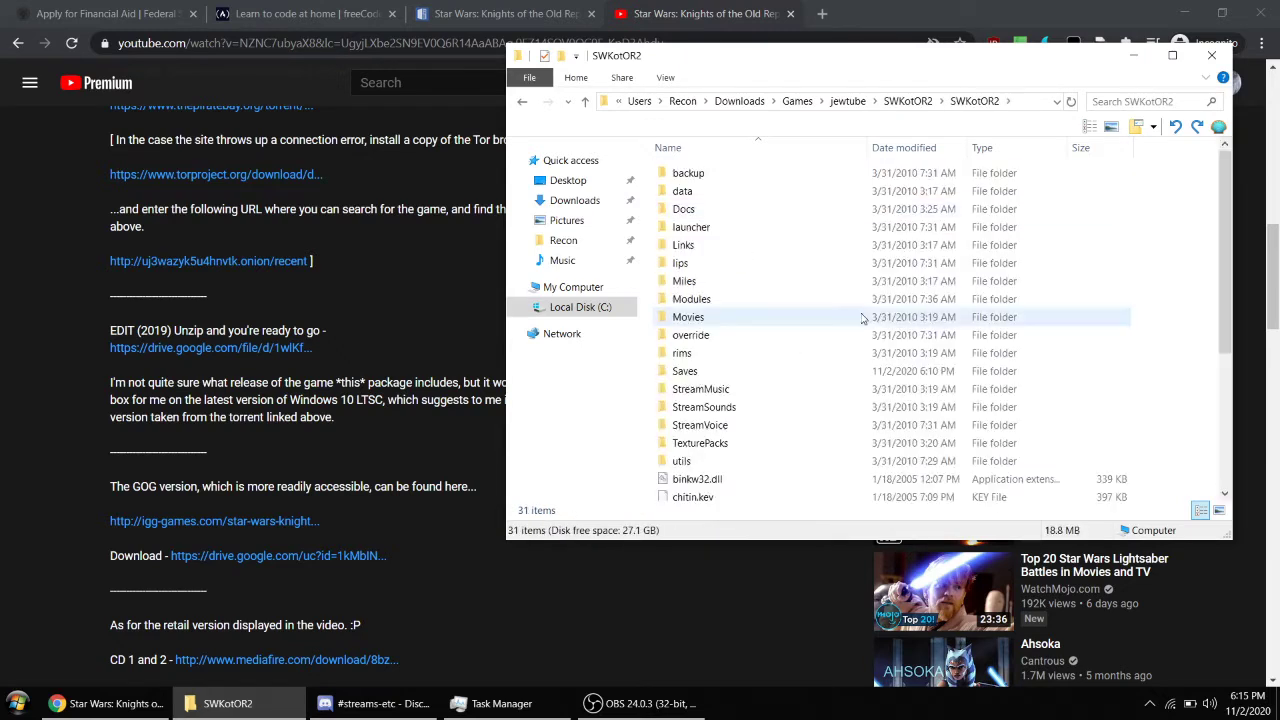
pyautogui.scroll(-4, 1190, 292)
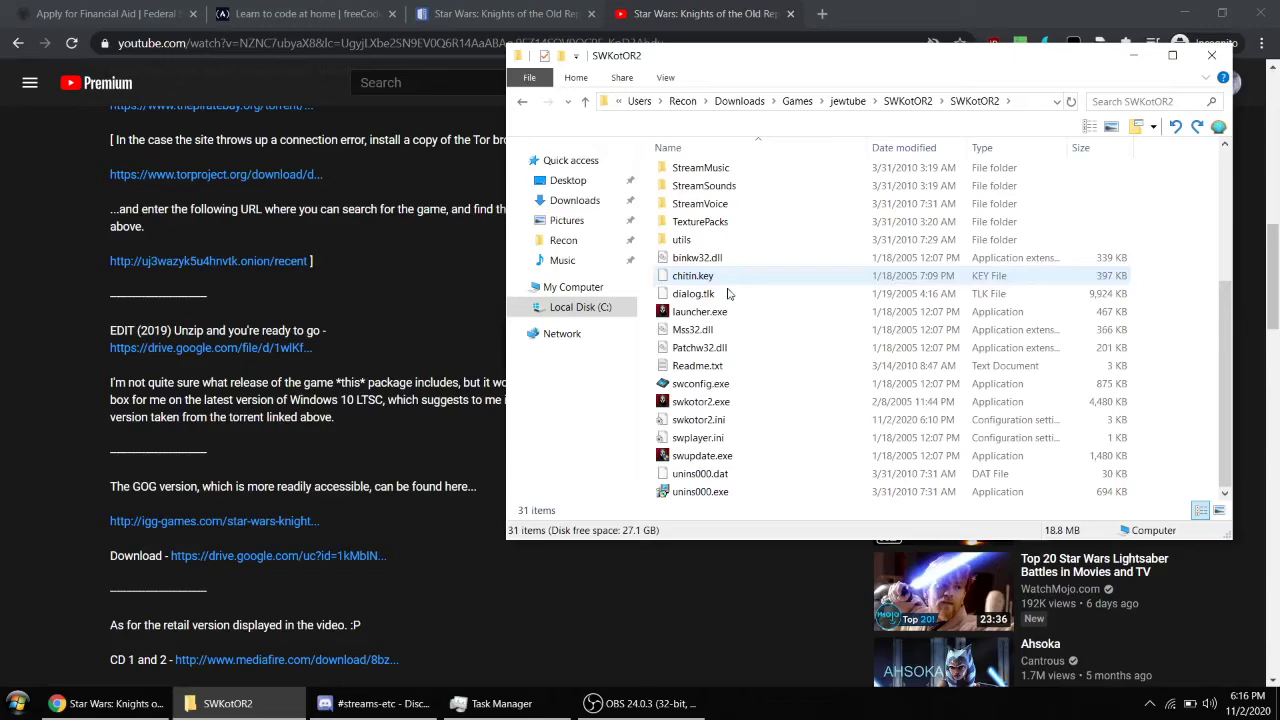
pyautogui.click(720, 404)
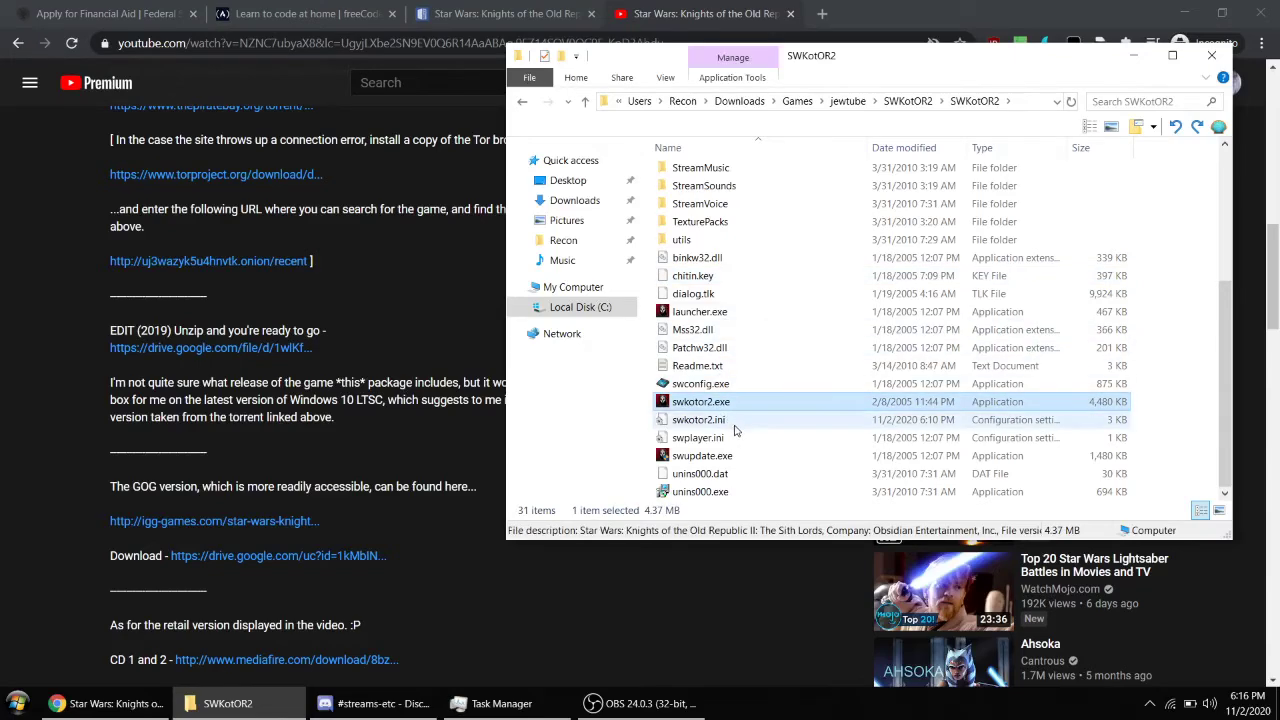
pyautogui.doubleClick(733, 421)
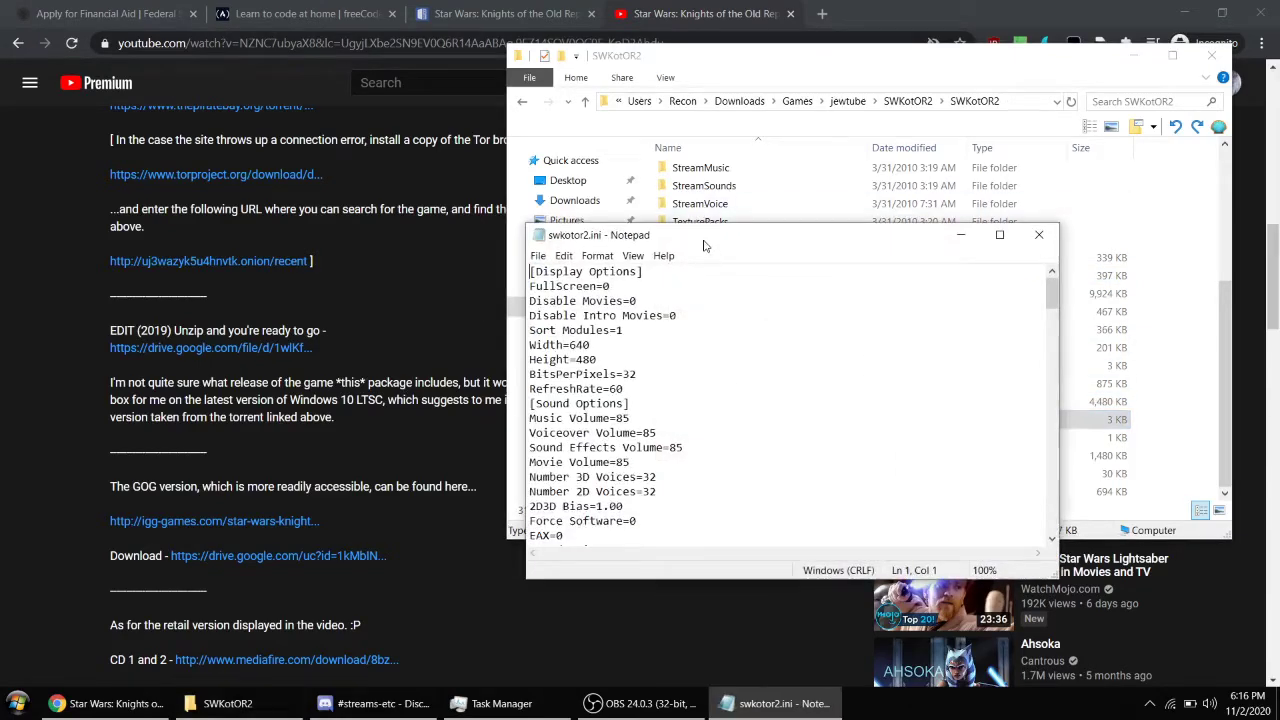
pyautogui.moveTo(944, 236); pyautogui.dragTo(308, 276)
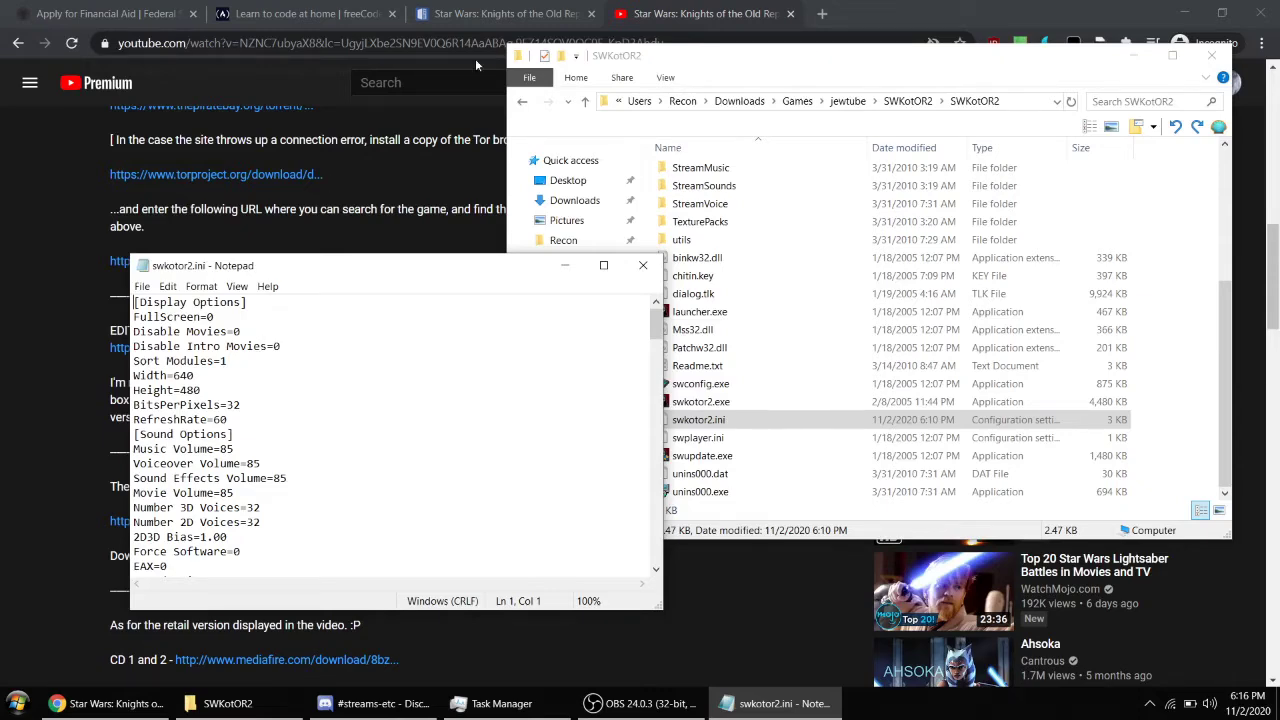
# Check the Windowed instructions on the PCGamingWiki page against the FullScreen setting in swkotor2.ini.
pyautogui.click(497, 14)
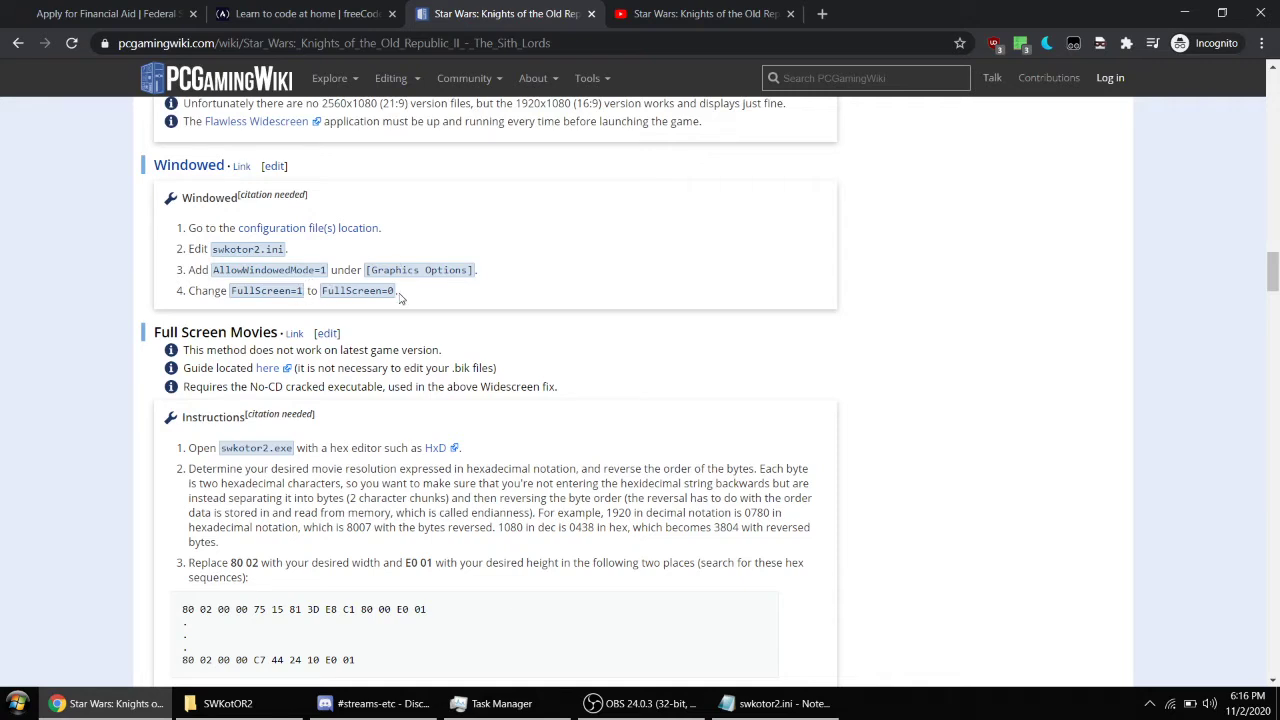
pyautogui.click(800, 704)
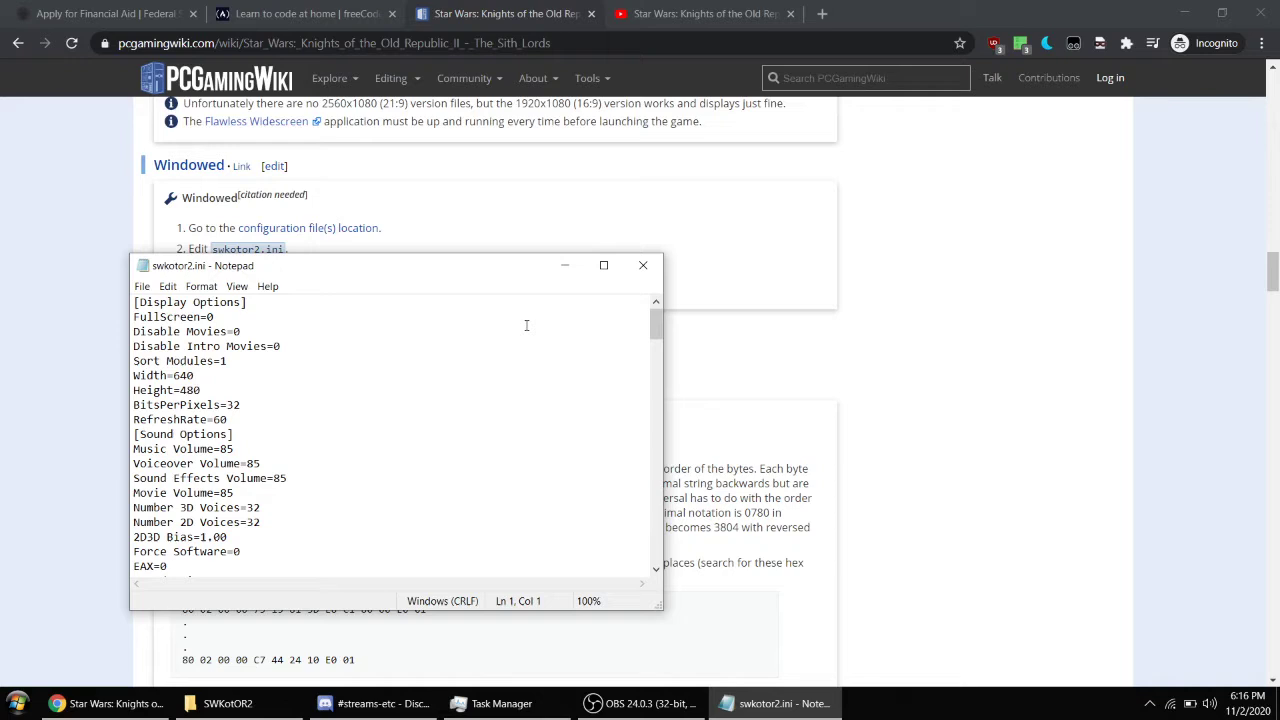
pyautogui.moveTo(134, 316); pyautogui.dragTo(177, 316)
pyautogui.click(260, 314)
# Retype the first line under [Graphics Options] in swkotor2.ini as AllowedWindowedMode=1, save the file and close Notepad.
pyautogui.scroll(-2, 236, 463)
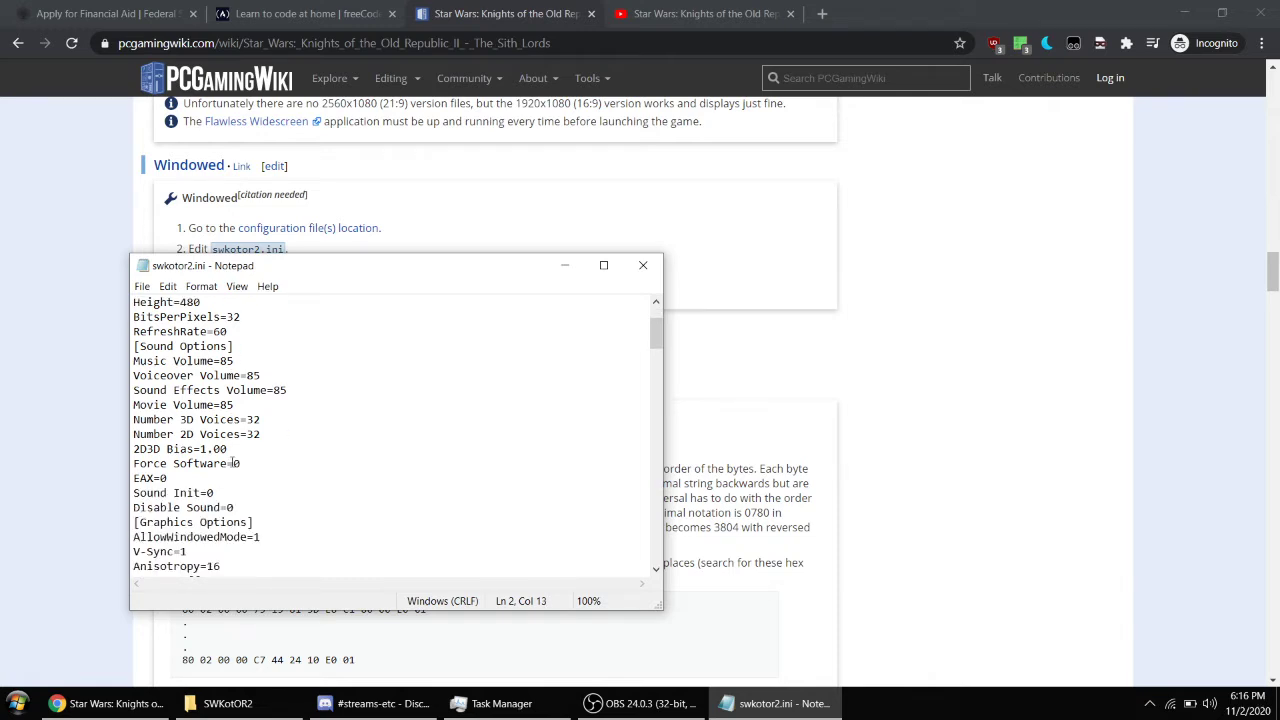
pyautogui.scroll(-3, 236, 463)
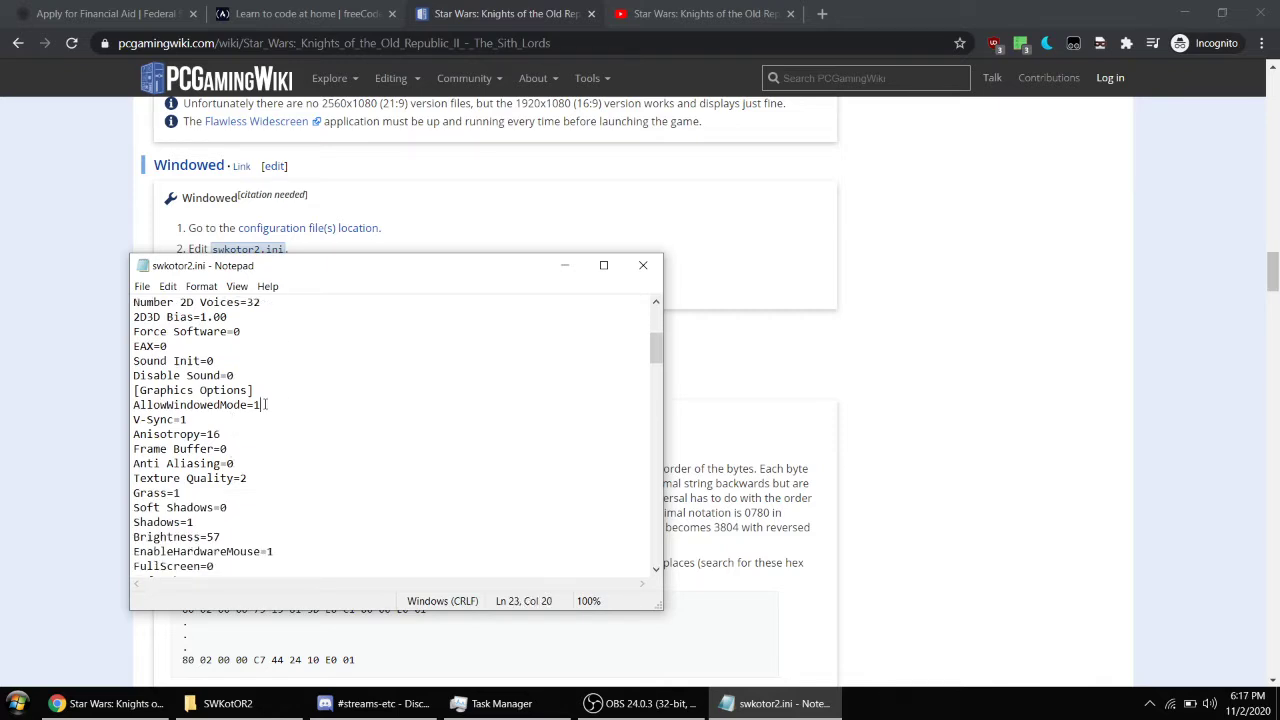
pyautogui.moveTo(276, 404); pyautogui.dragTo(134, 404)
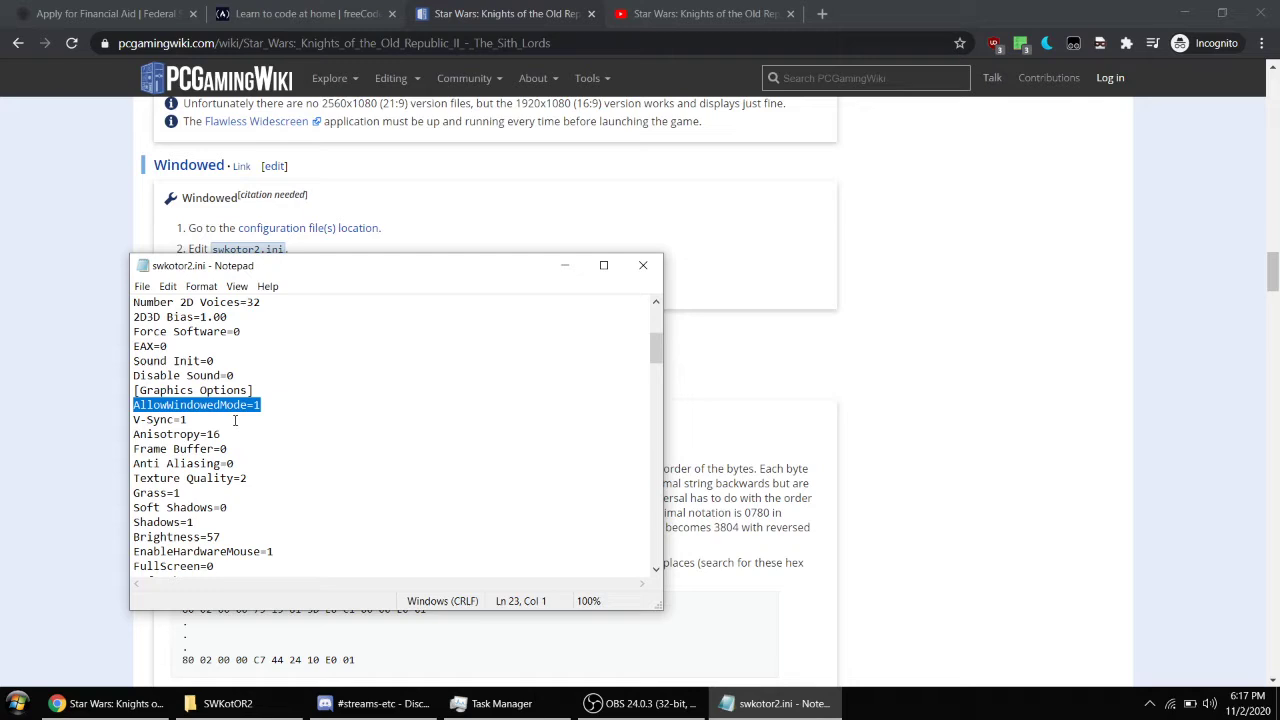
pyautogui.write('Allo')
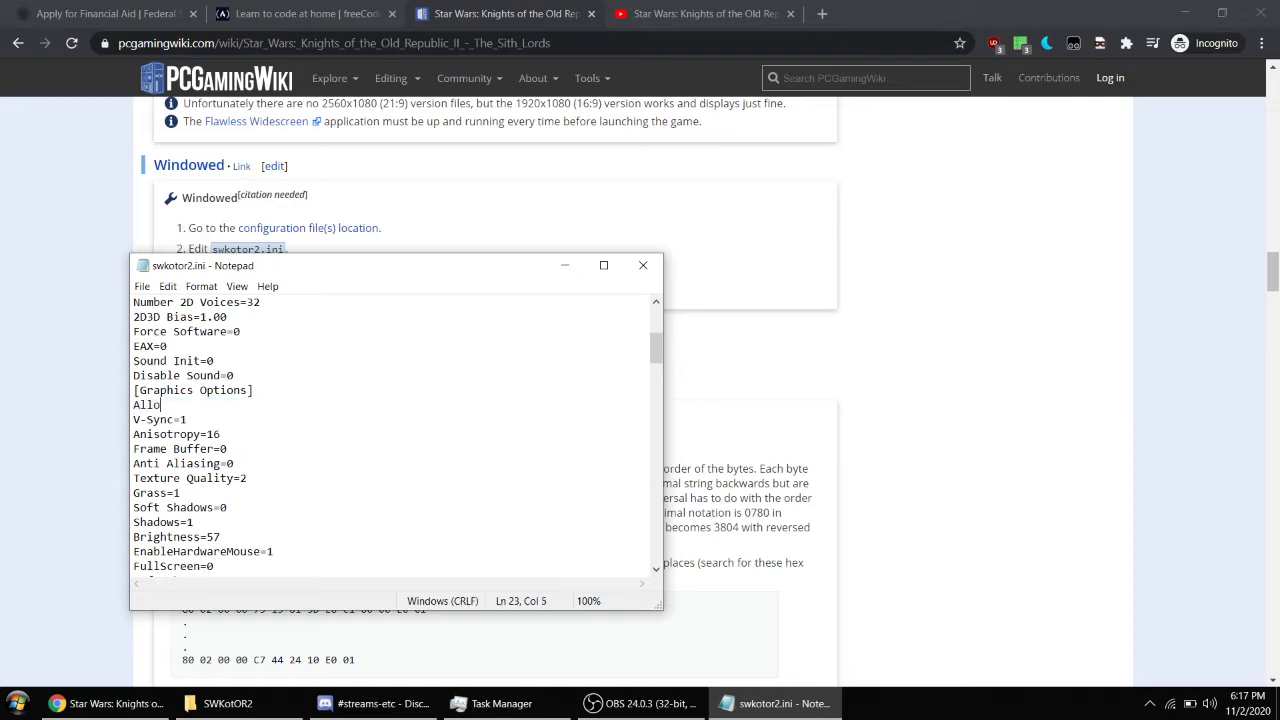
pyautogui.write('wedWindowedMode-1')
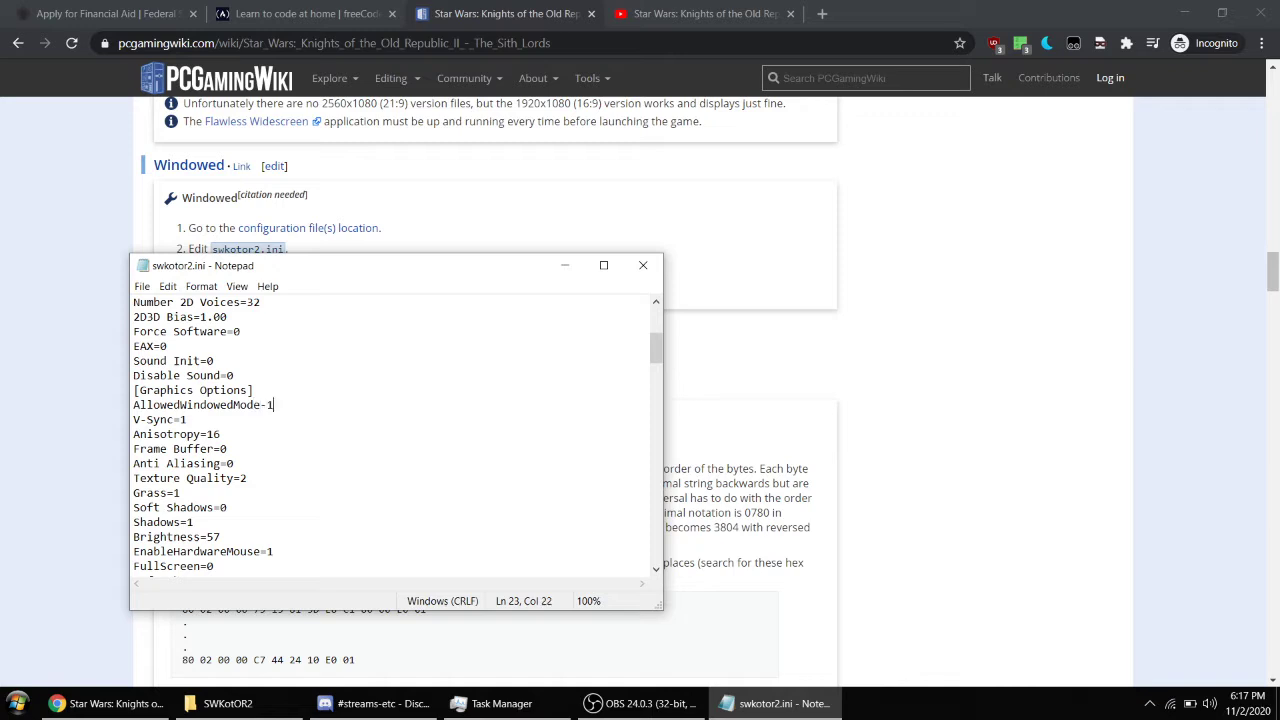
pyautogui.press('BackSpace')
pyautogui.press('BackSpace')
pyautogui.click(166, 287)
pyautogui.moveTo(145, 293)
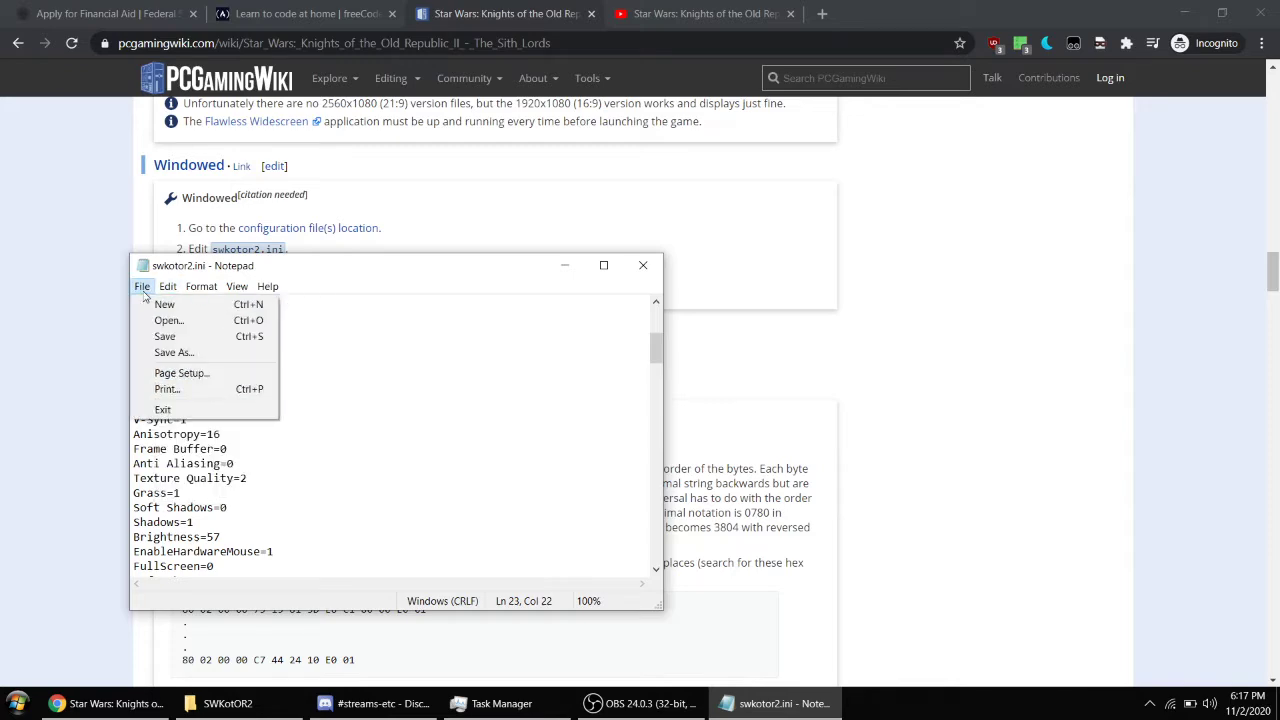
pyautogui.click(166, 339)
pyautogui.moveTo(307, 275); pyautogui.dragTo(729, 277)
pyautogui.rightClick(730, 278)
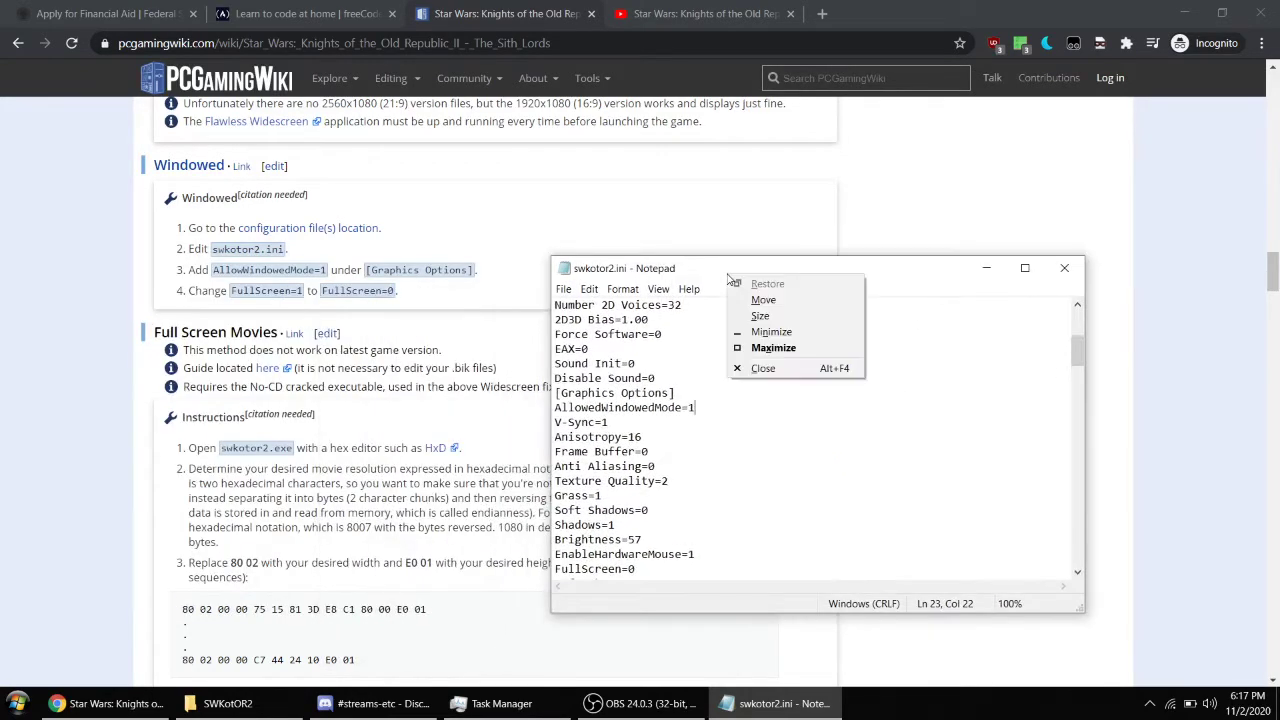
pyautogui.click(810, 370)
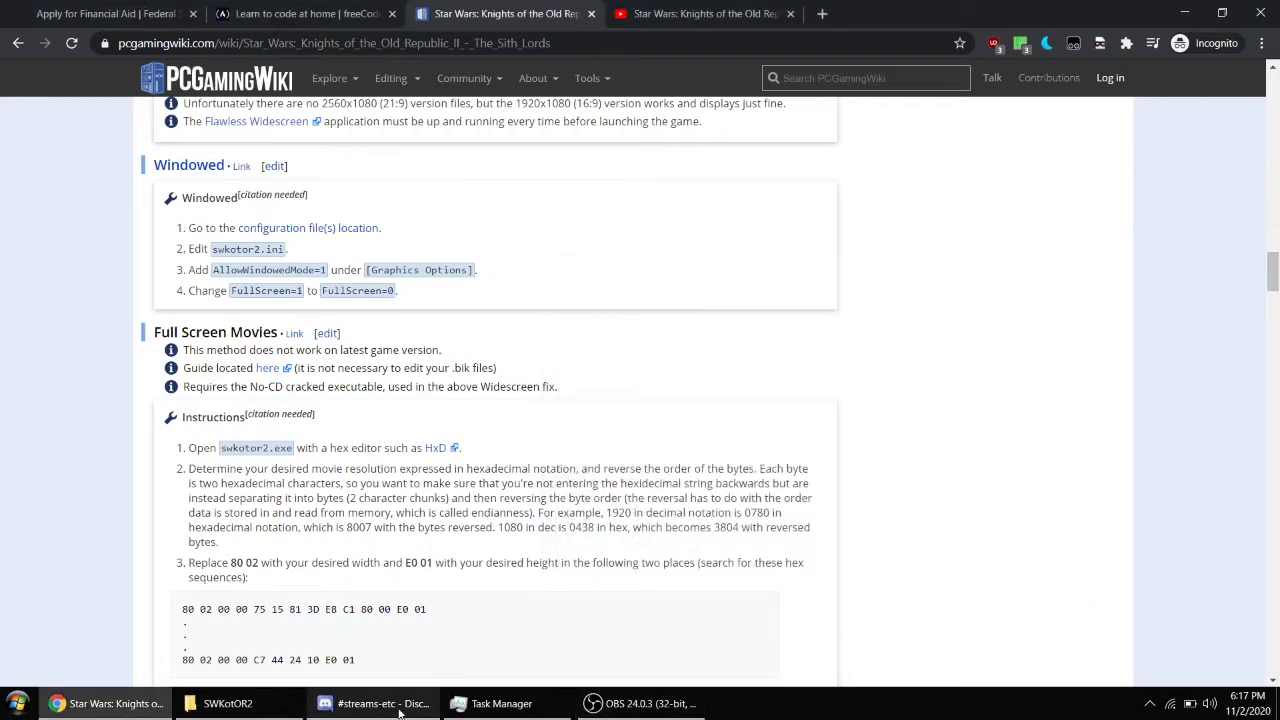
# Switch to File Explorer, select swkotor2.exe in the game folder, and enlarge the folder window.
pyautogui.click(228, 703)
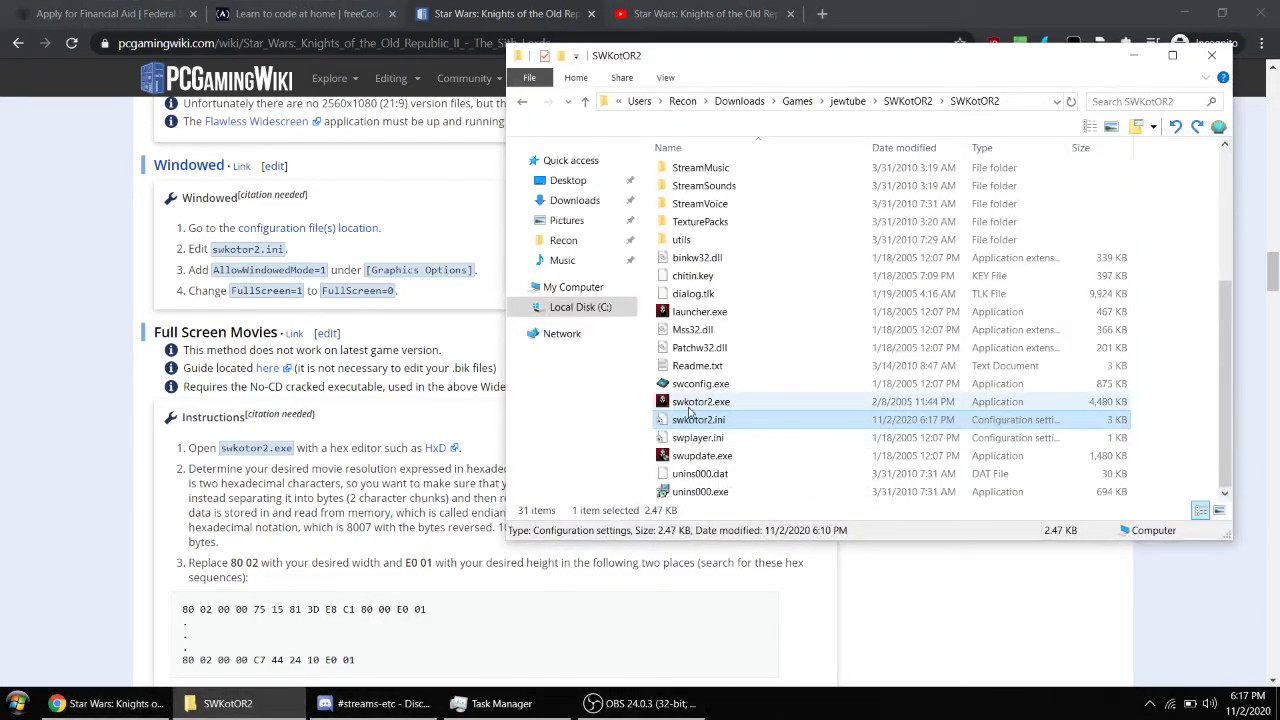
pyautogui.click(689, 404)
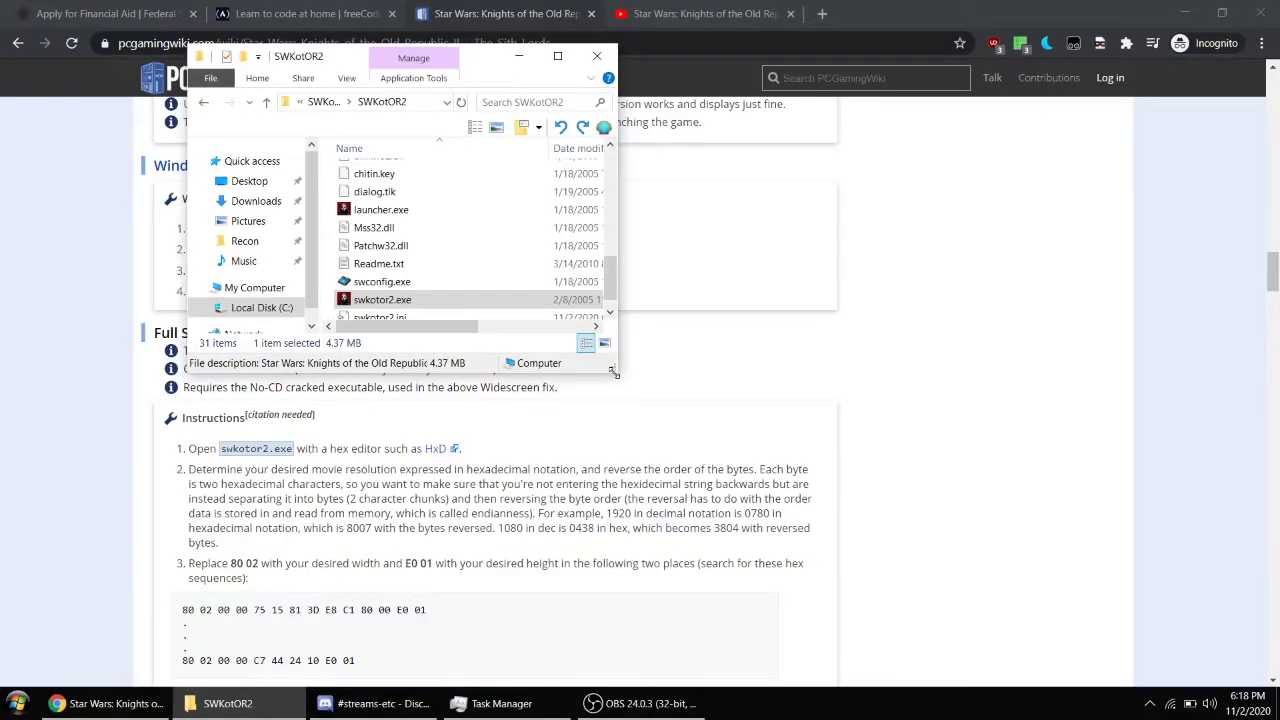
pyautogui.moveTo(614, 372); pyautogui.dragTo(862, 540)
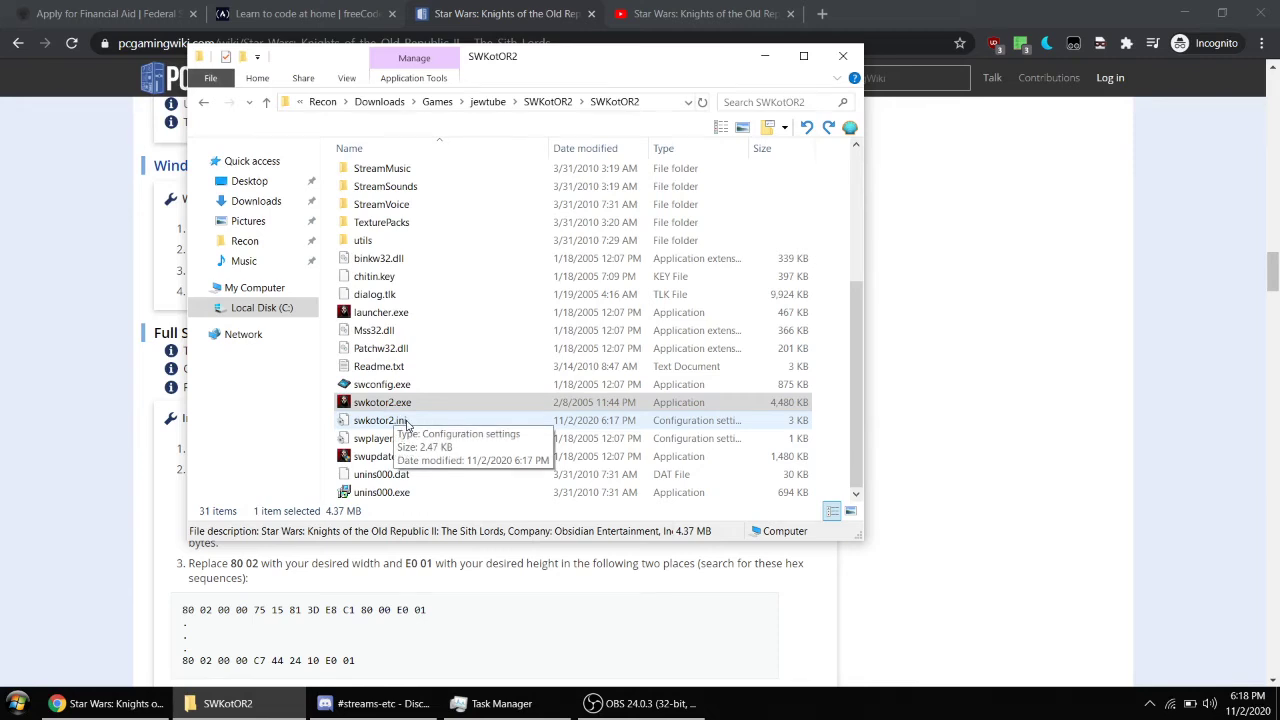
# Reopen swkotor2.ini at [Graphics Options] and copy AllowWindowedMode=1 from the PCGamingWiki Windowed instructions.
pyautogui.doubleClick(406, 422)
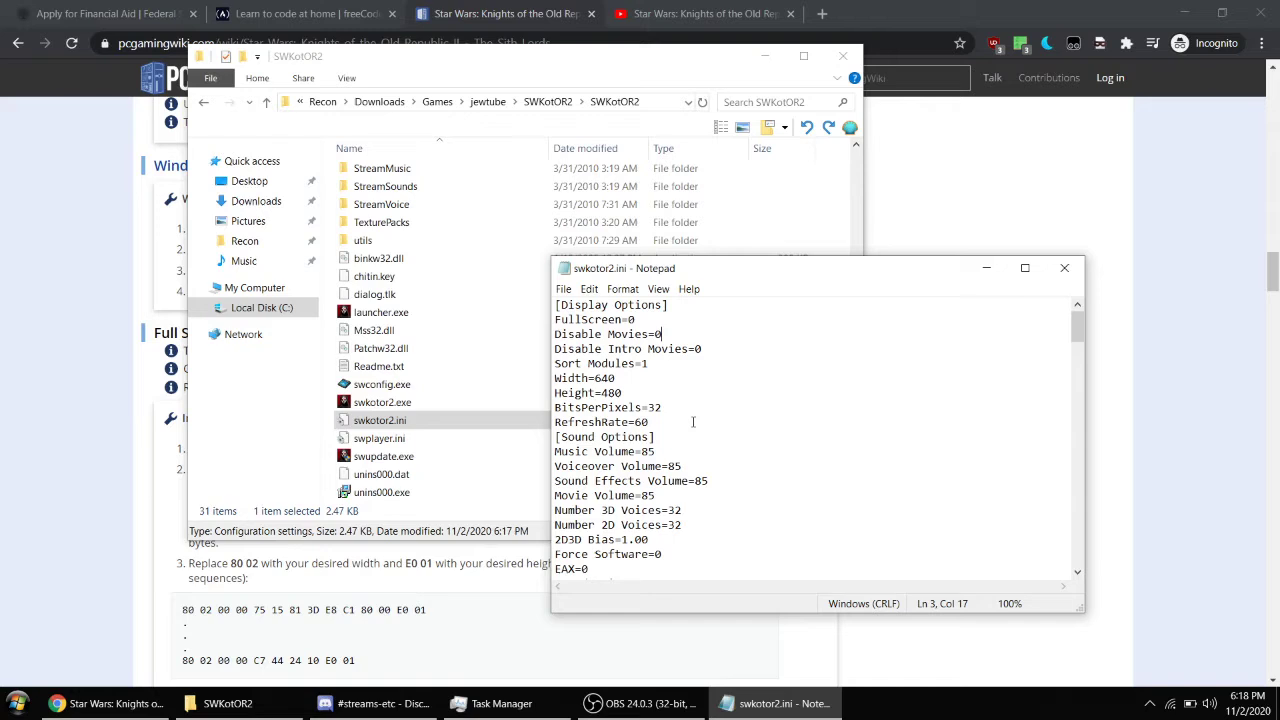
pyautogui.scroll(-3, 678, 497)
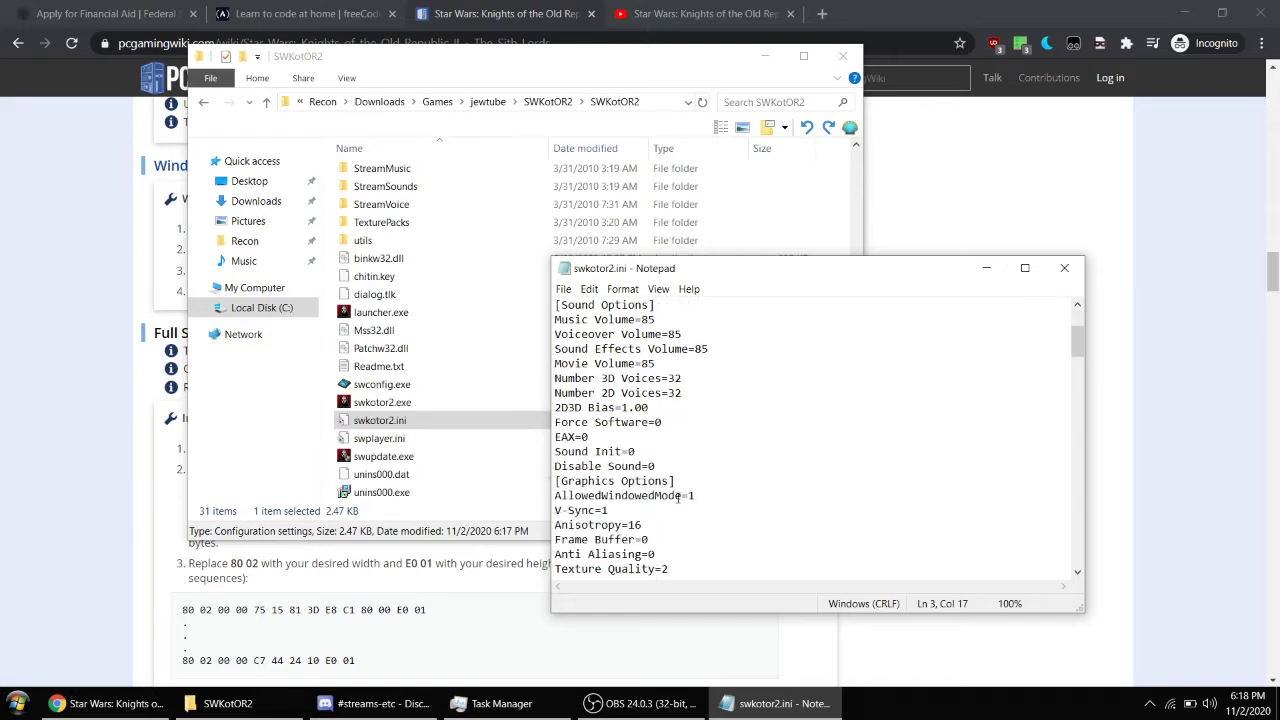
pyautogui.click(514, 634)
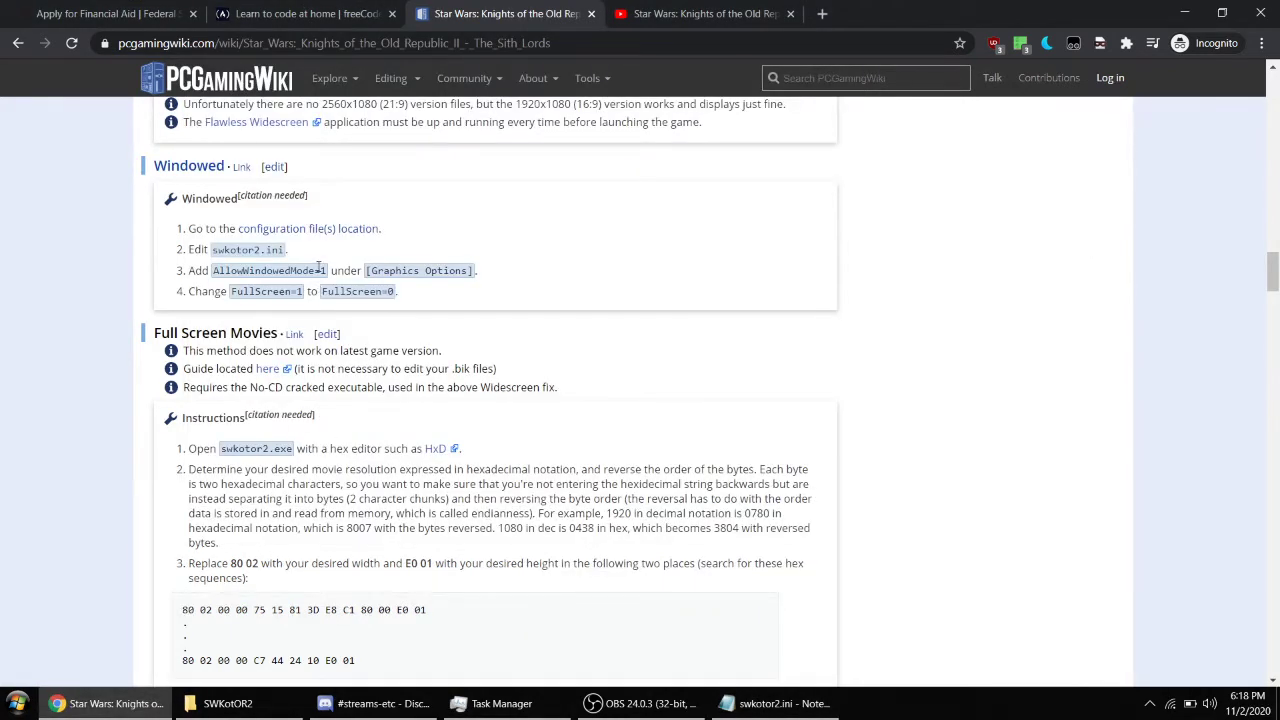
pyautogui.moveTo(324, 270); pyautogui.dragTo(211, 264)
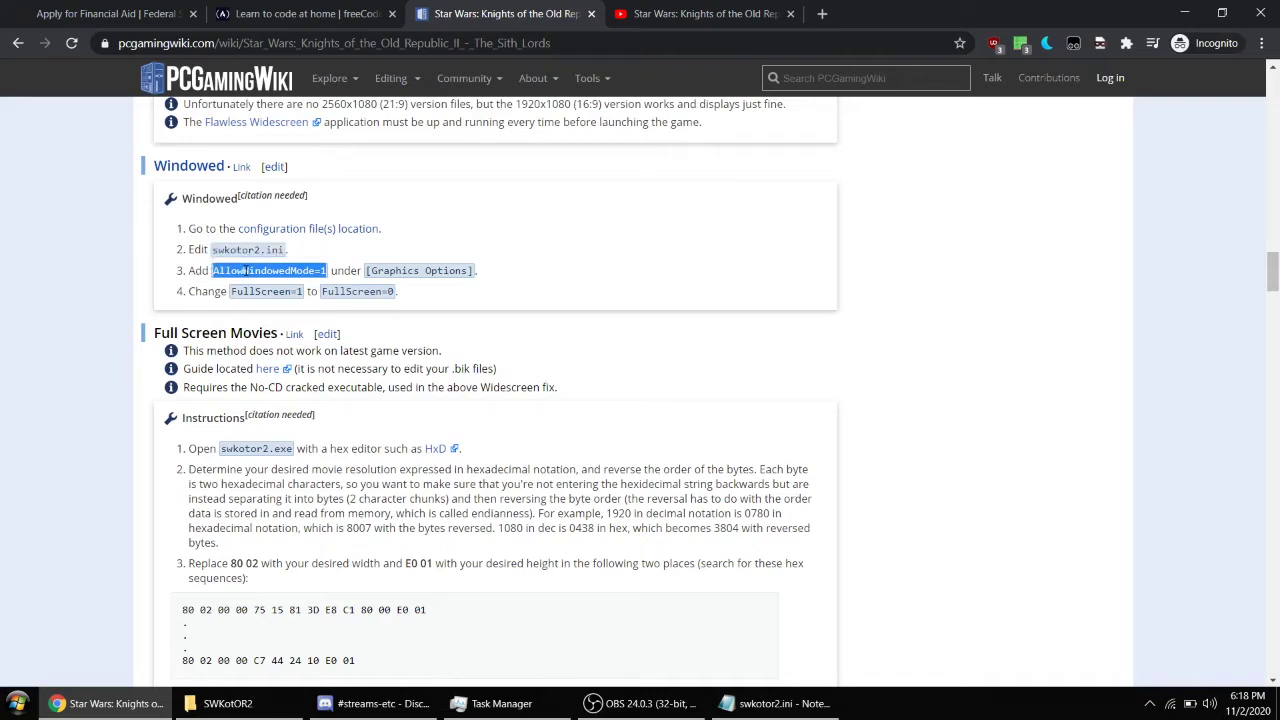
pyautogui.rightClick(246, 272)
pyautogui.click(278, 283)
# Replace the AllowedWindowedMode line in swkotor2.ini with the copied AllowWindowedMode=1 and save the file.
pyautogui.click(776, 703)
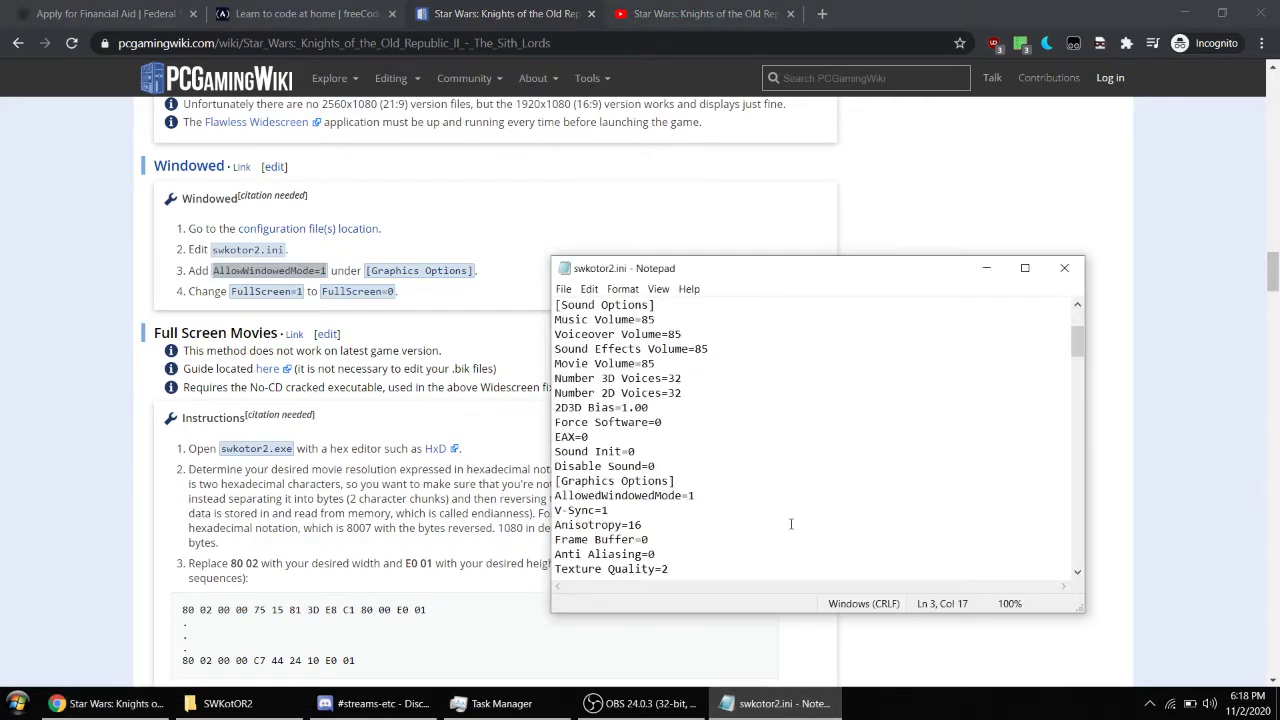
pyautogui.moveTo(699, 495); pyautogui.dragTo(582, 496)
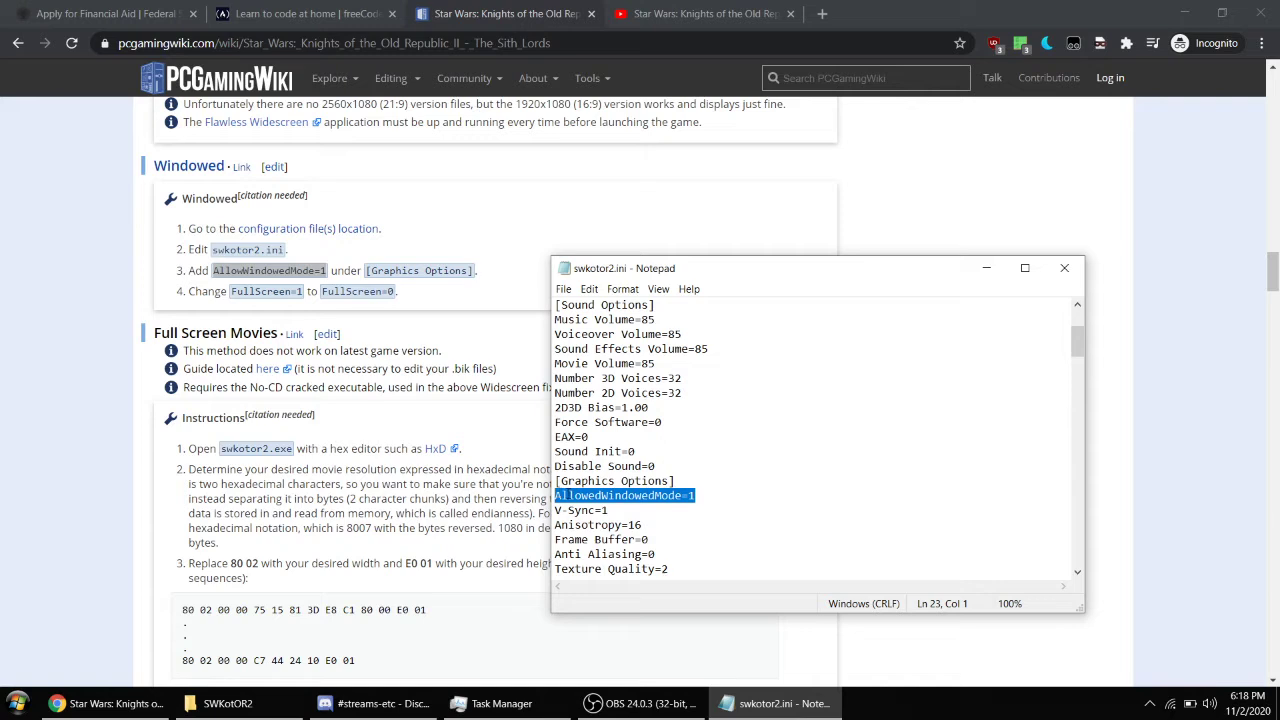
pyautogui.hotkey('ctrl', 'v')
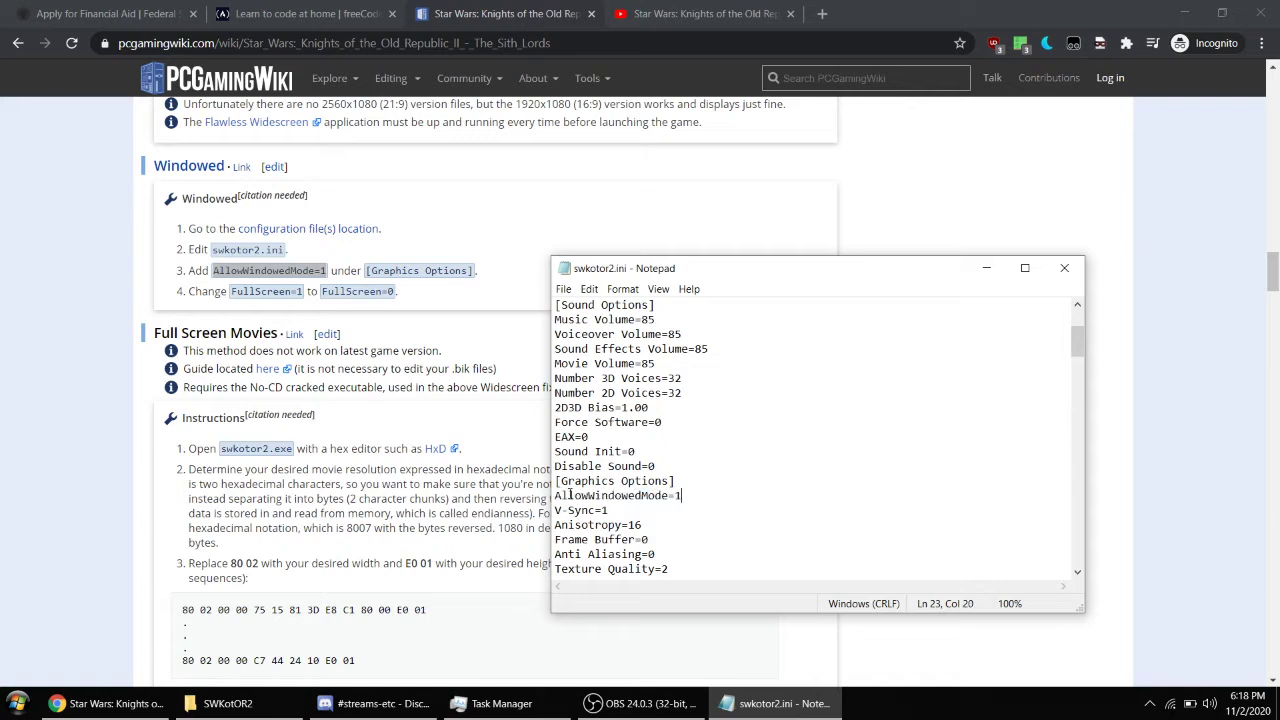
pyautogui.click(563, 289)
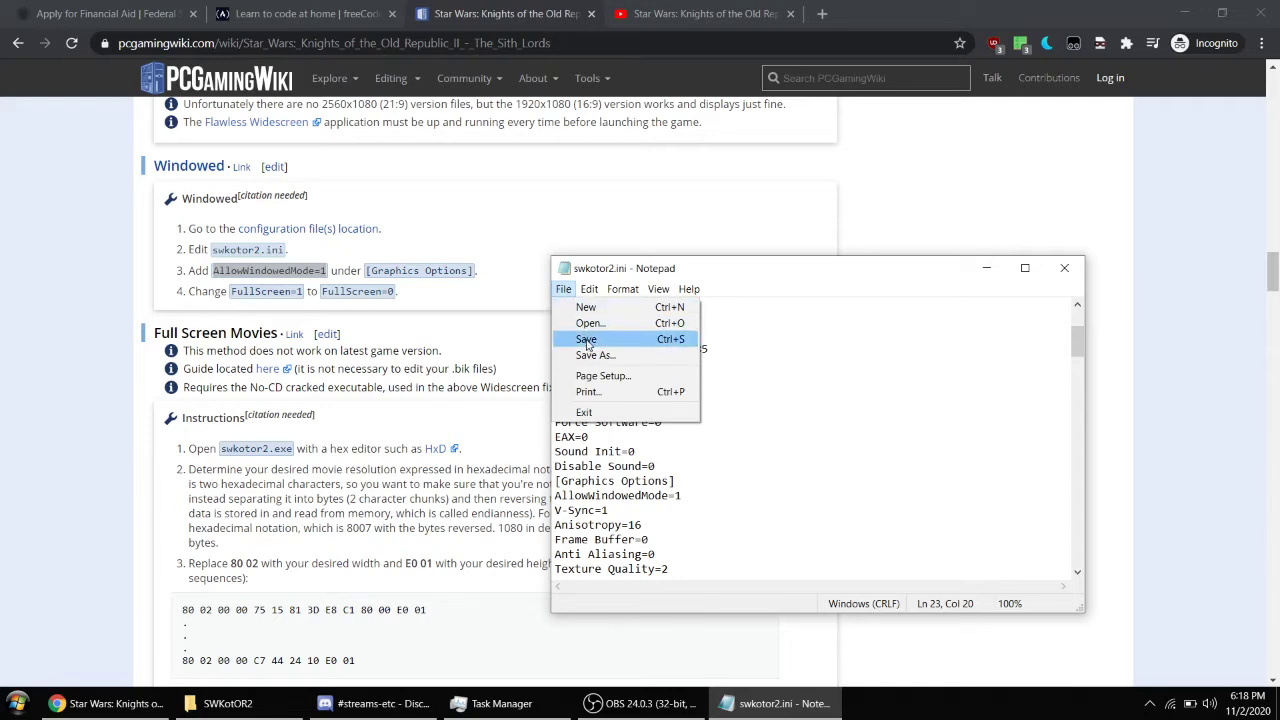
pyautogui.click(587, 339)
# Go back to the FullScreen line under [Display Options] in swkotor2.ini, save the file again and close Notepad.
pyautogui.hotkey('ctrl', '-')
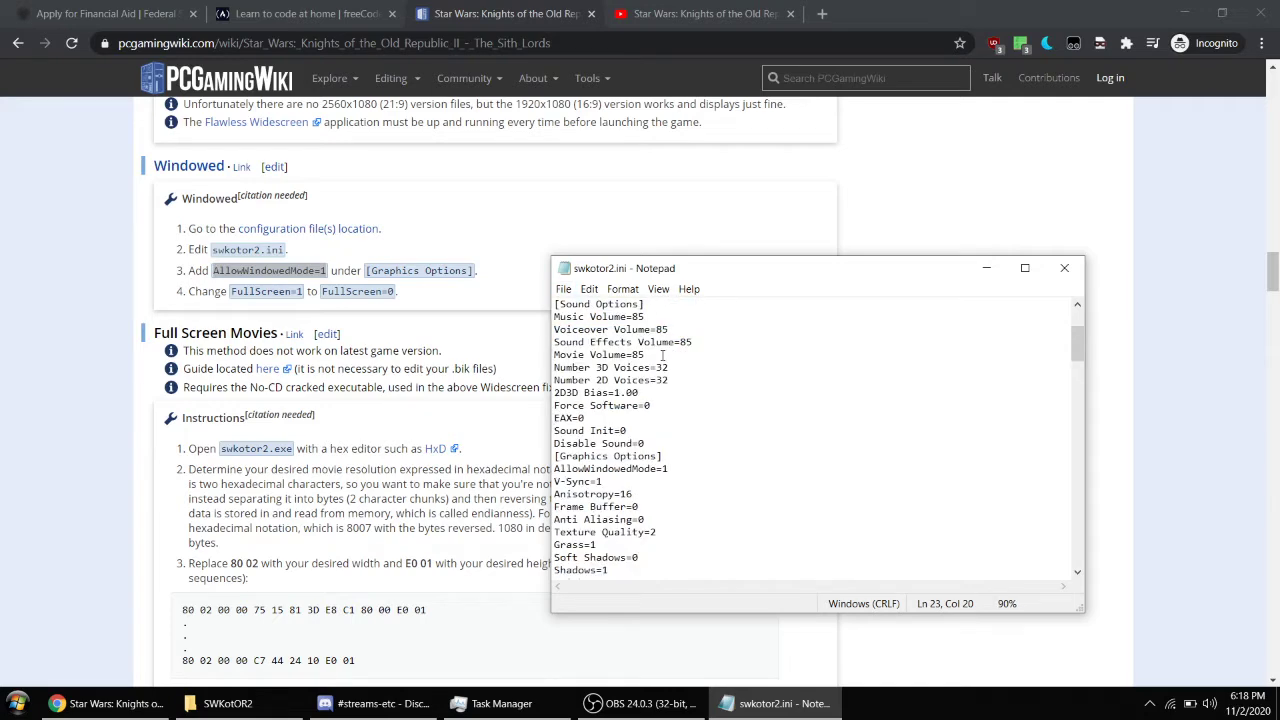
pyautogui.press('Up')
pyautogui.press('Up')
pyautogui.press('Up')
pyautogui.press('Up')
pyautogui.press('Up')
pyautogui.press('Up')
pyautogui.press('Up')
pyautogui.press('Up')
pyautogui.press('Up')
pyautogui.press('Up')
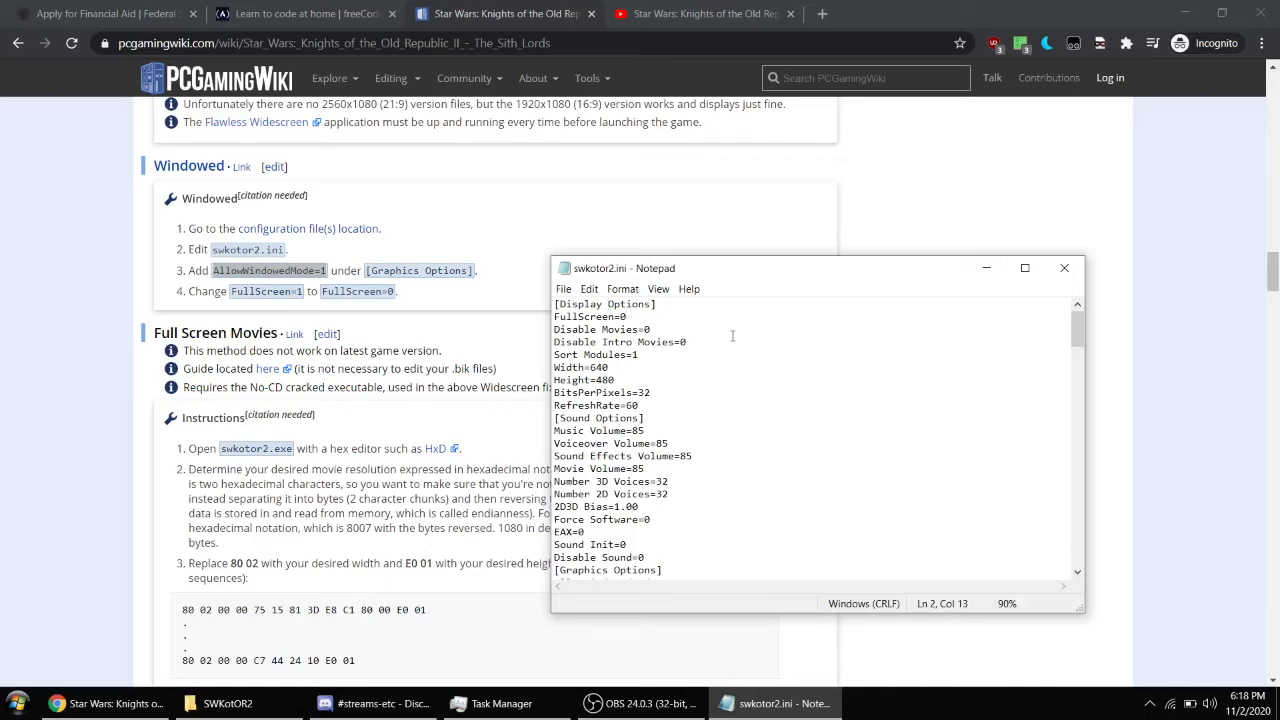
pyautogui.click(564, 289)
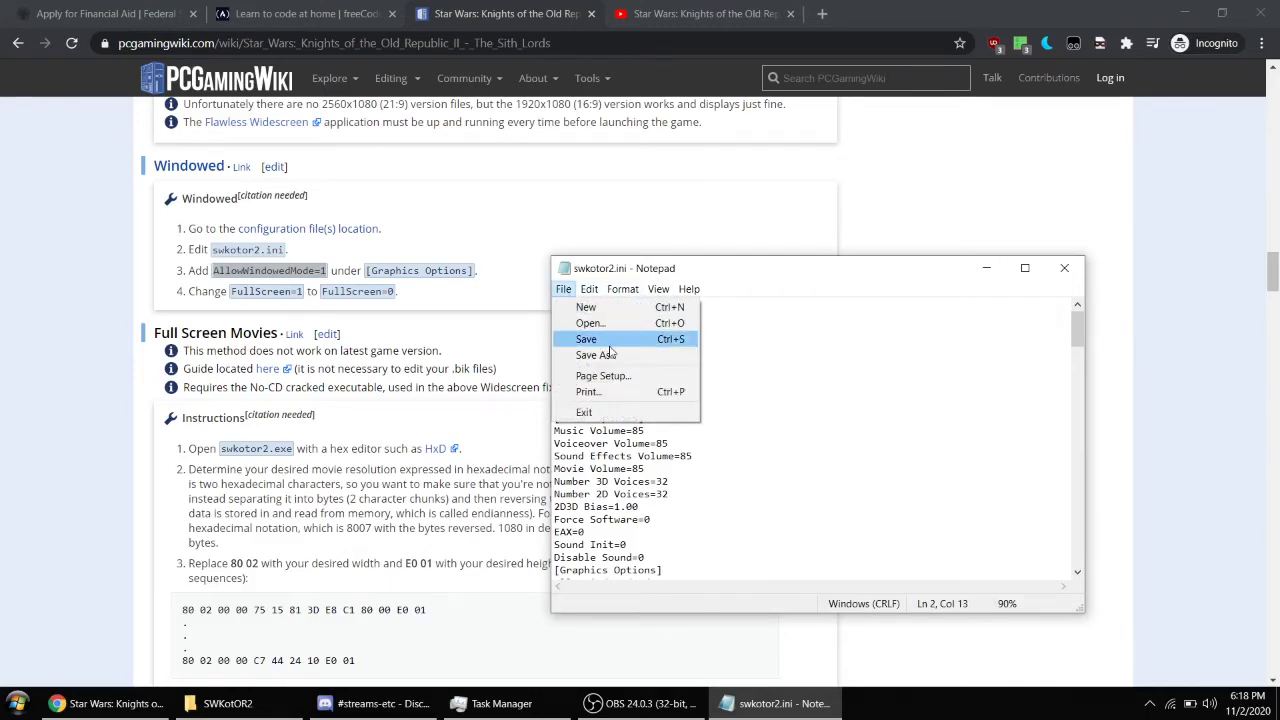
pyautogui.click(606, 343)
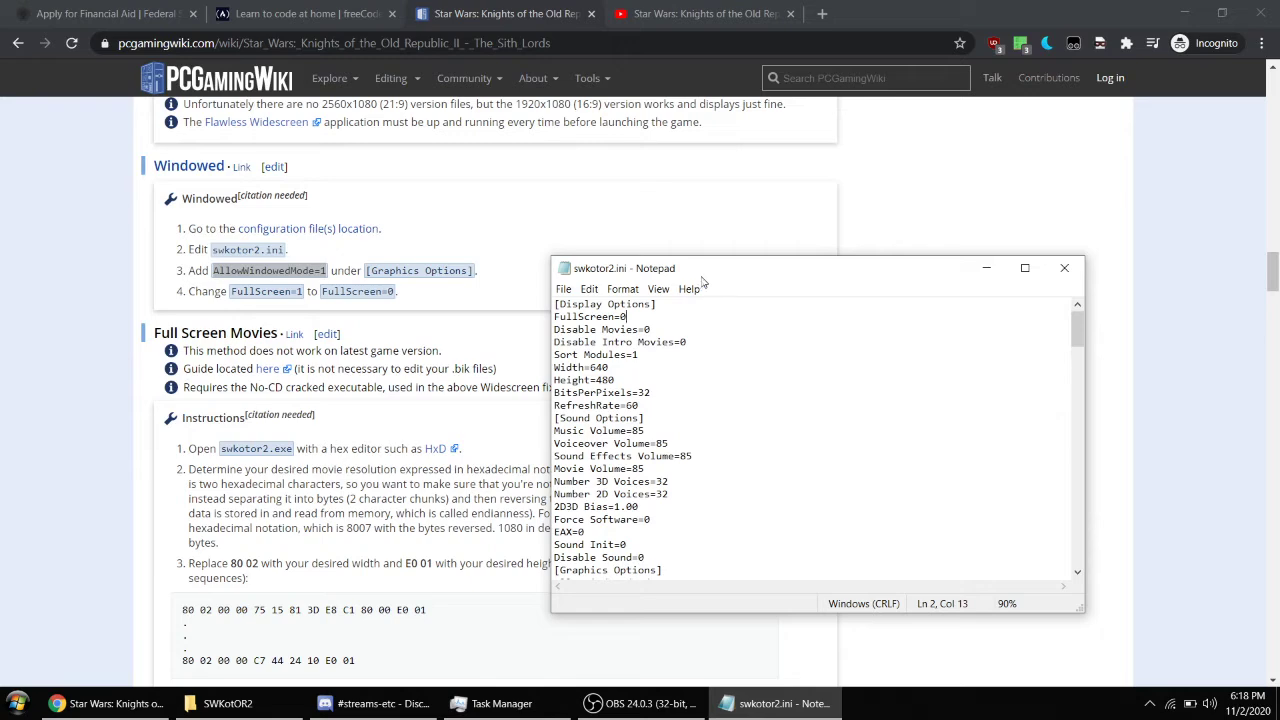
pyautogui.rightClick(710, 271)
pyautogui.click(754, 367)
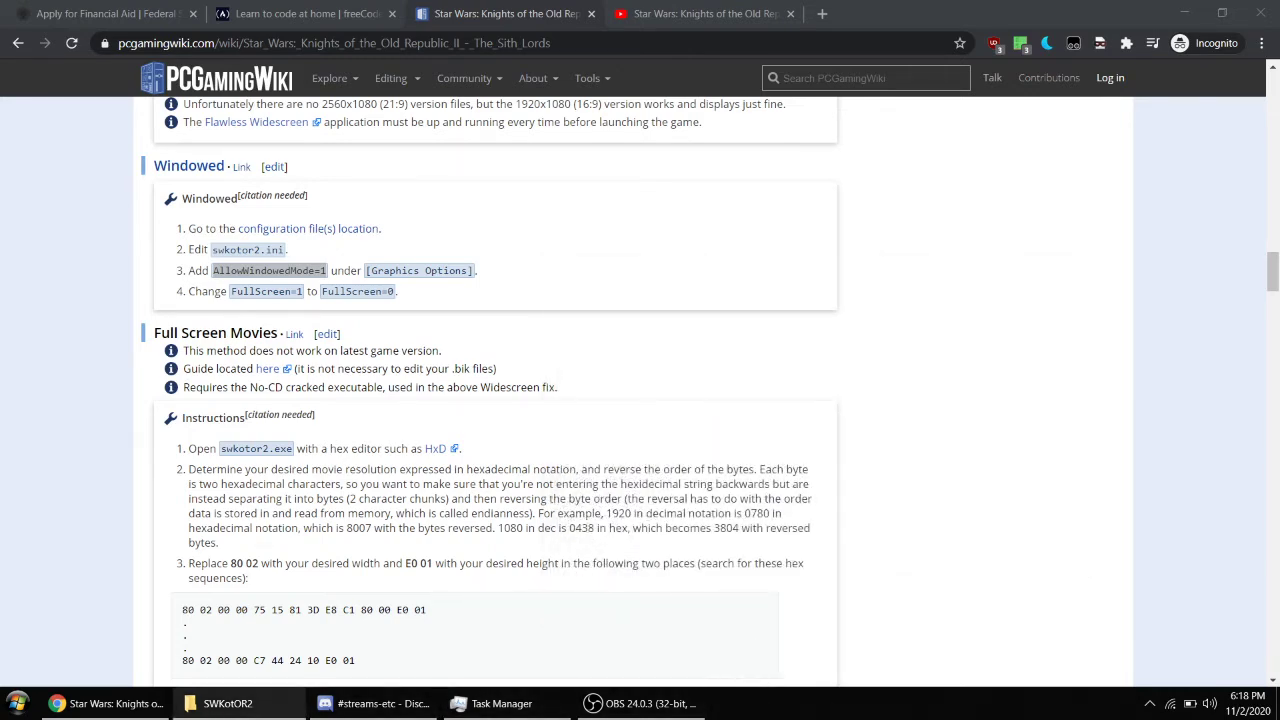
# Return to the SWKotOR2 folder in File Explorer and start the game through launcher.exe.
pyautogui.click(222, 703)
pyautogui.doubleClick(403, 316)
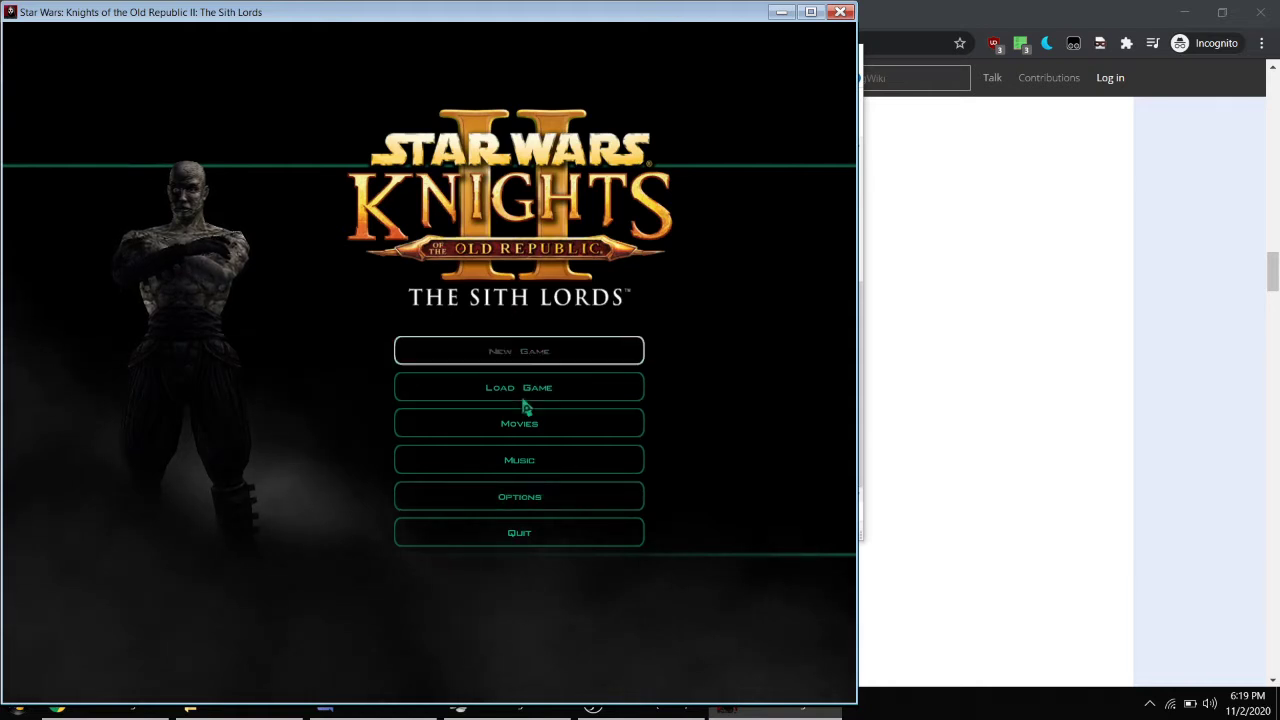
# Review the game's graphics and advanced graphics options without changing them, and return to the main menu.
pyautogui.click(563, 496)
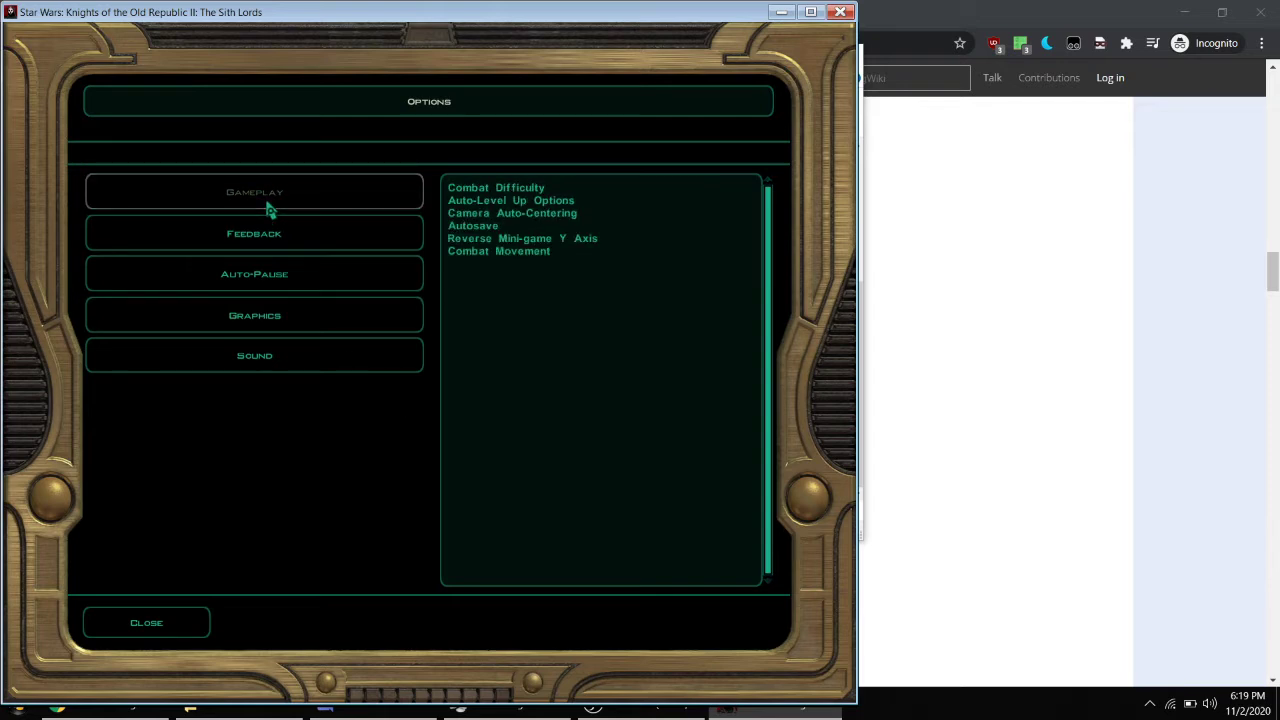
pyautogui.click(286, 322)
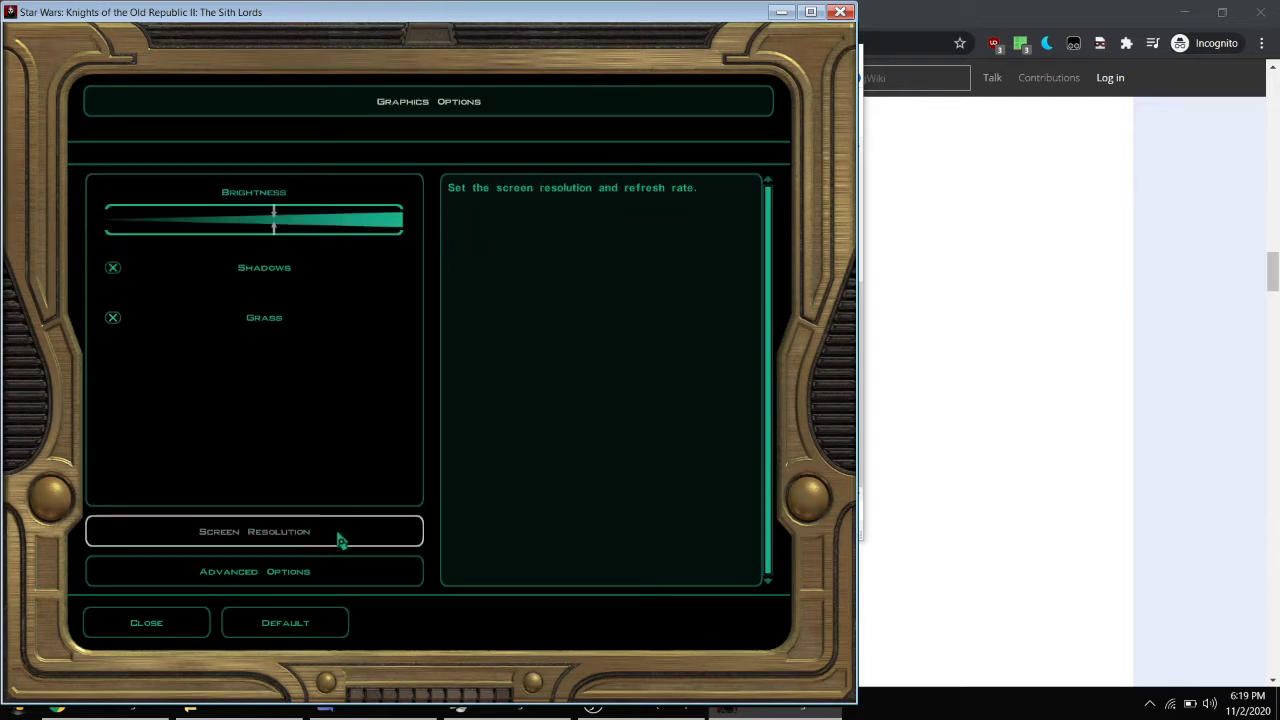
pyautogui.click(318, 572)
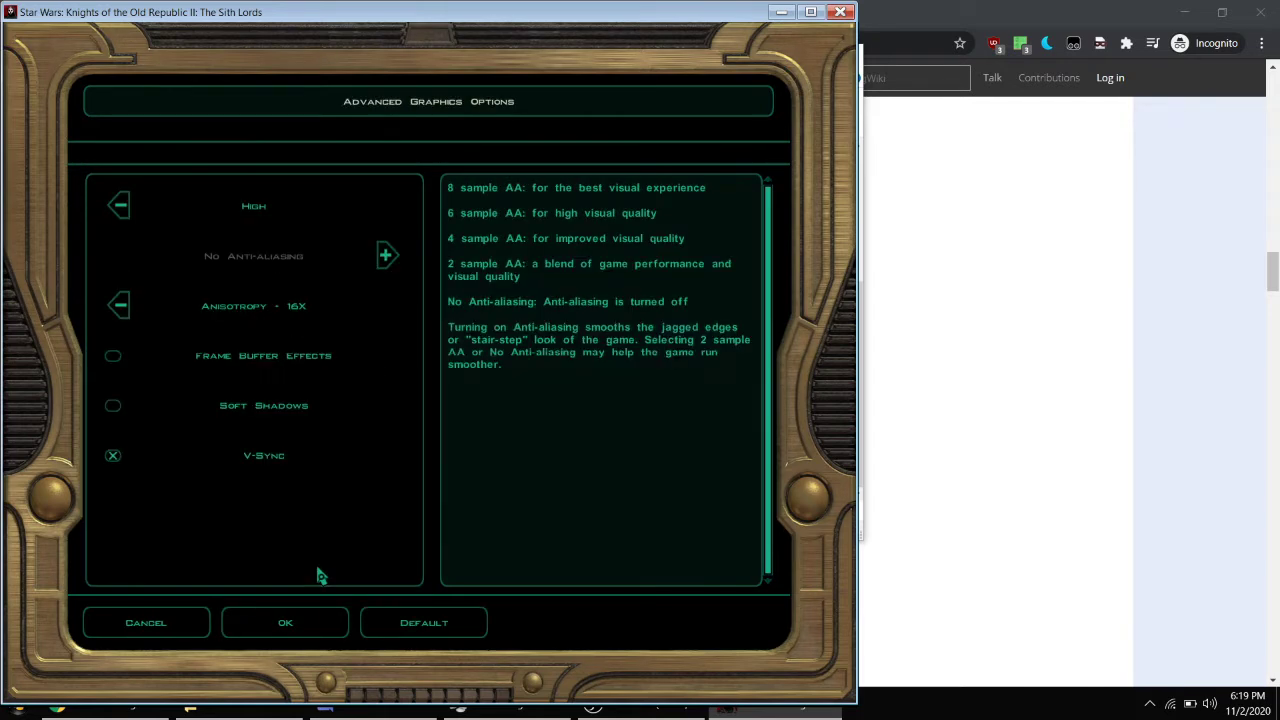
pyautogui.click(163, 627)
pyautogui.click(166, 623)
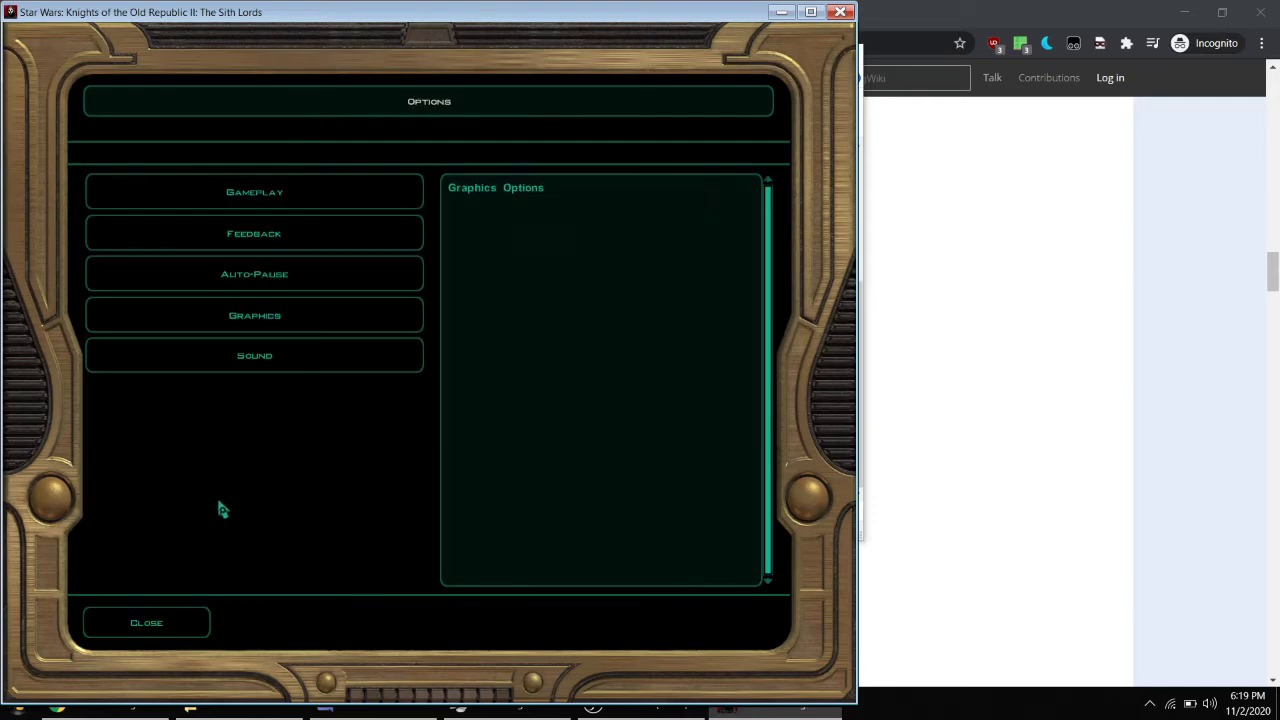
pyautogui.click(277, 336)
pyautogui.click(271, 580)
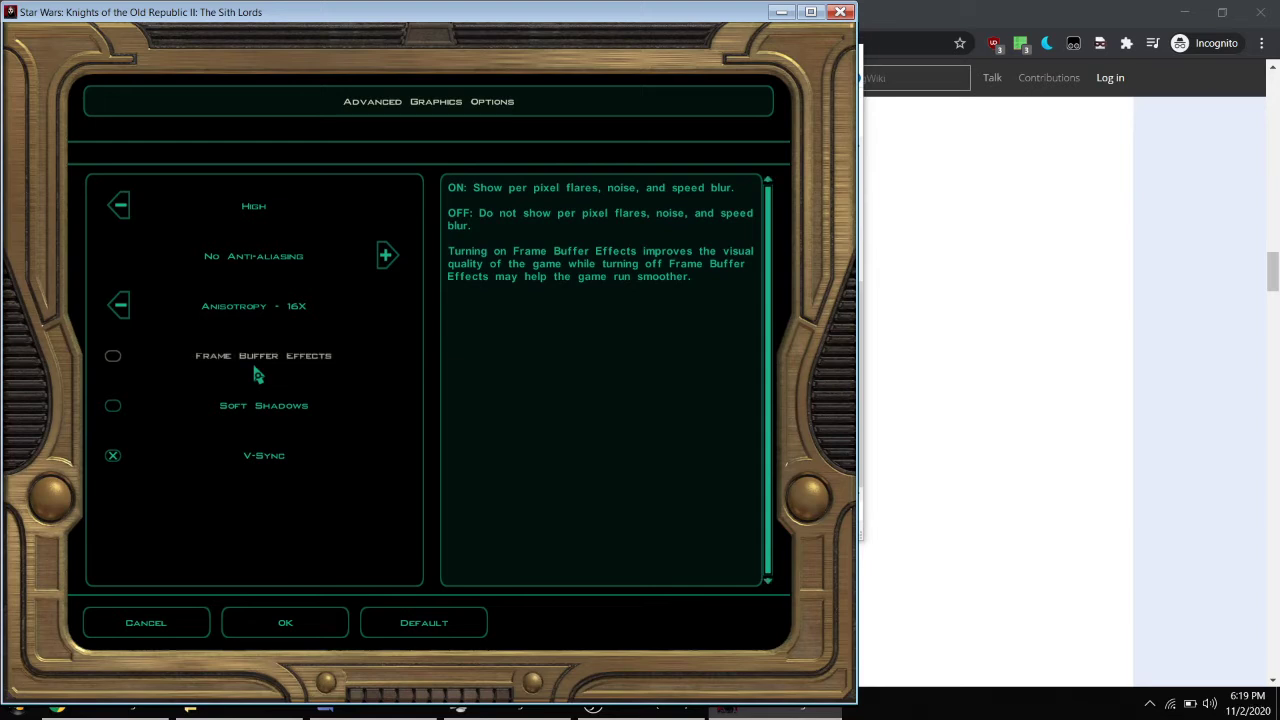
pyautogui.click(193, 624)
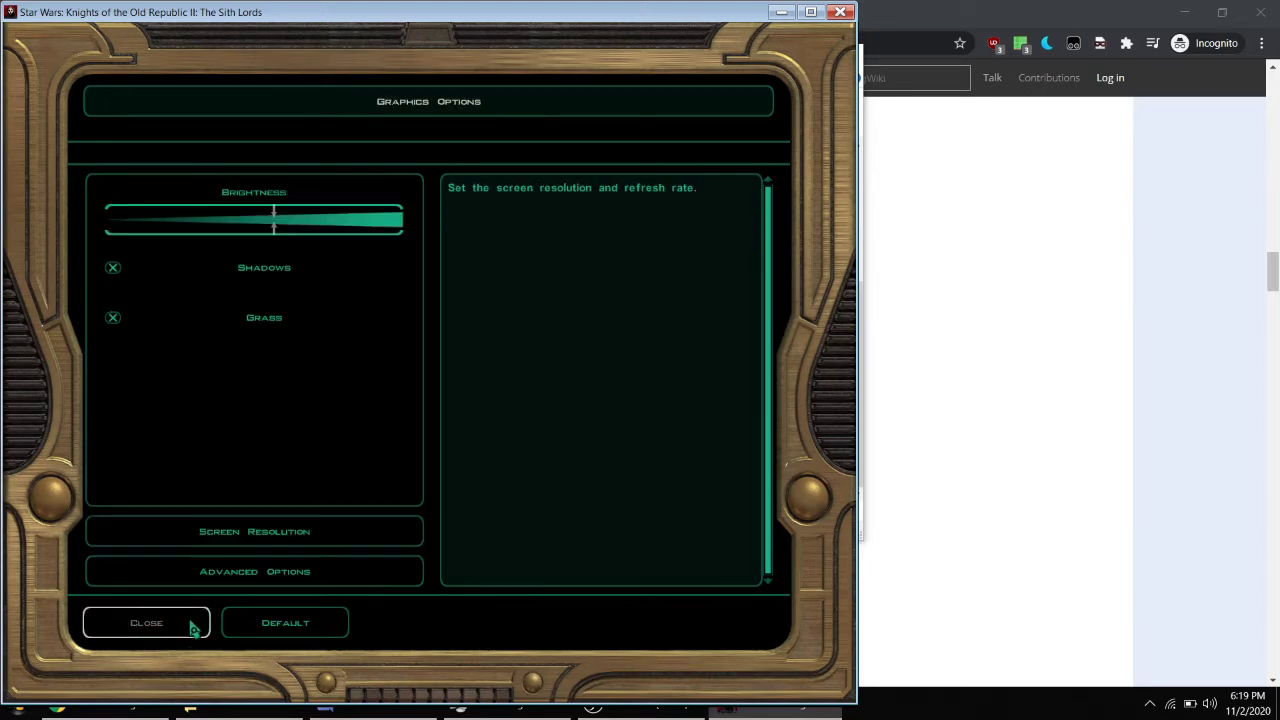
pyautogui.click(193, 627)
pyautogui.click(193, 627)
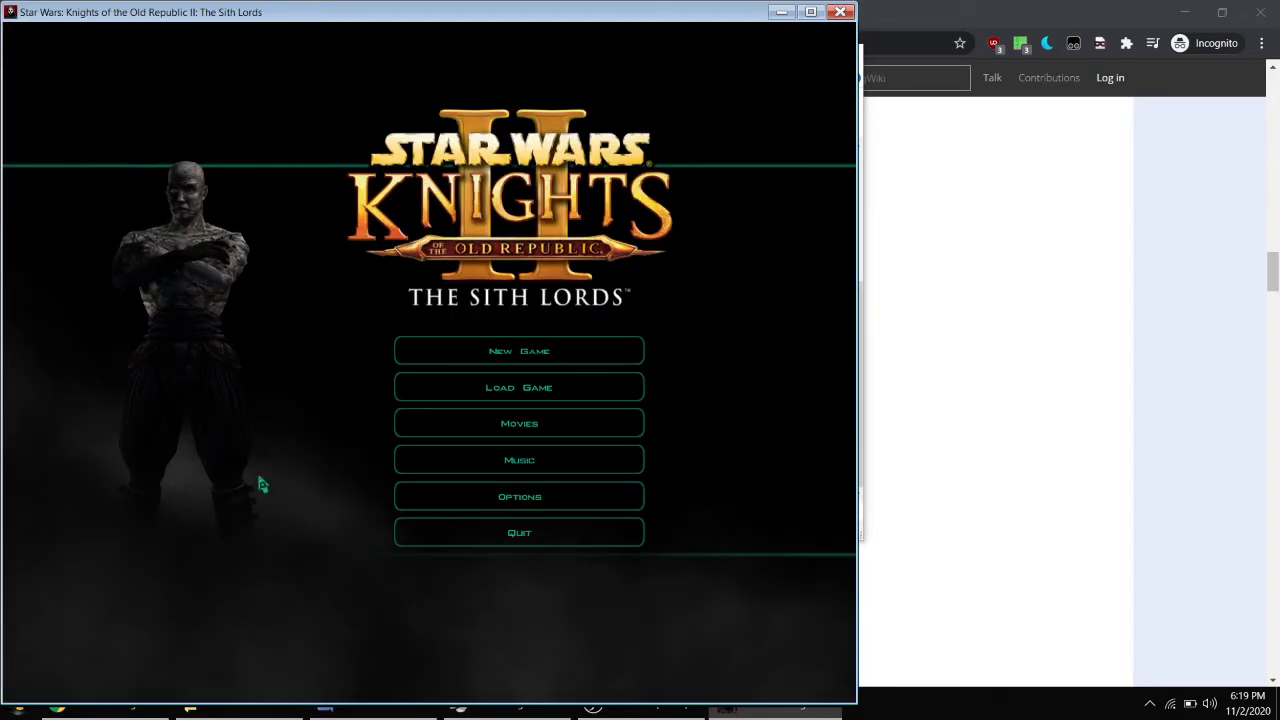
# Start a new game with a quick male Jedi Sentinel character, keeping the default portrait and the suggested name.
pyautogui.click(442, 357)
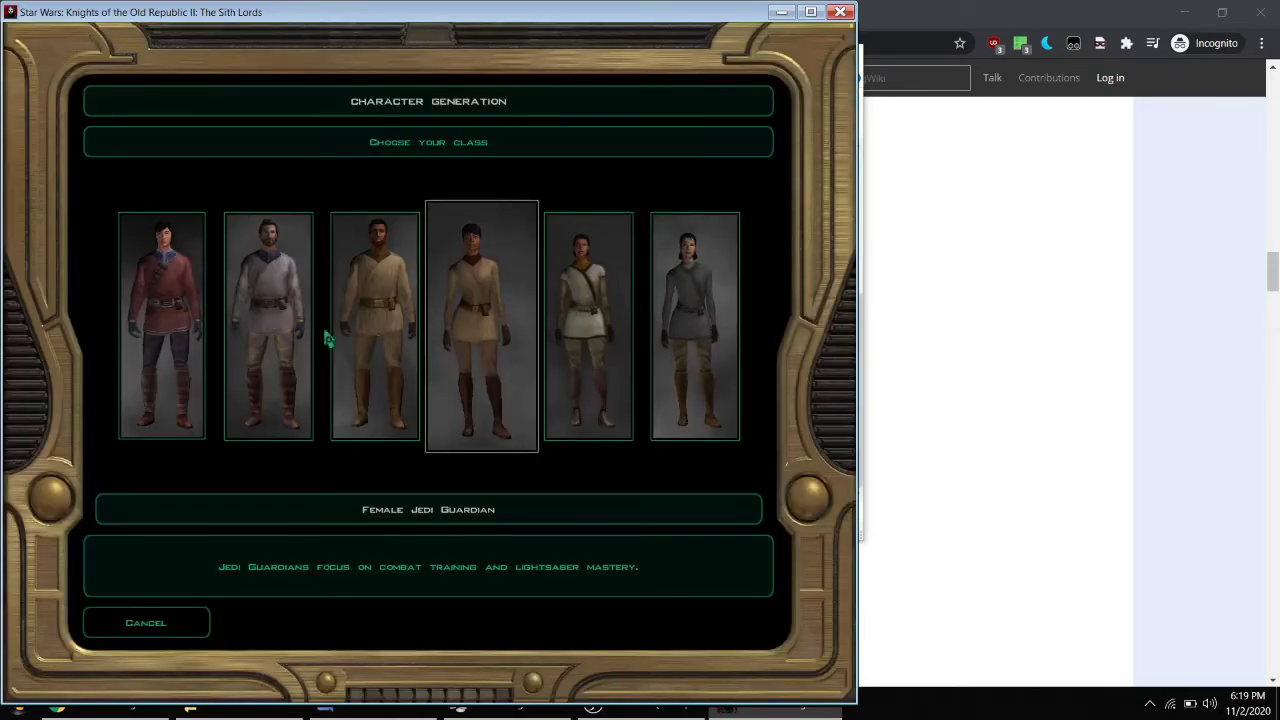
pyautogui.click(294, 337)
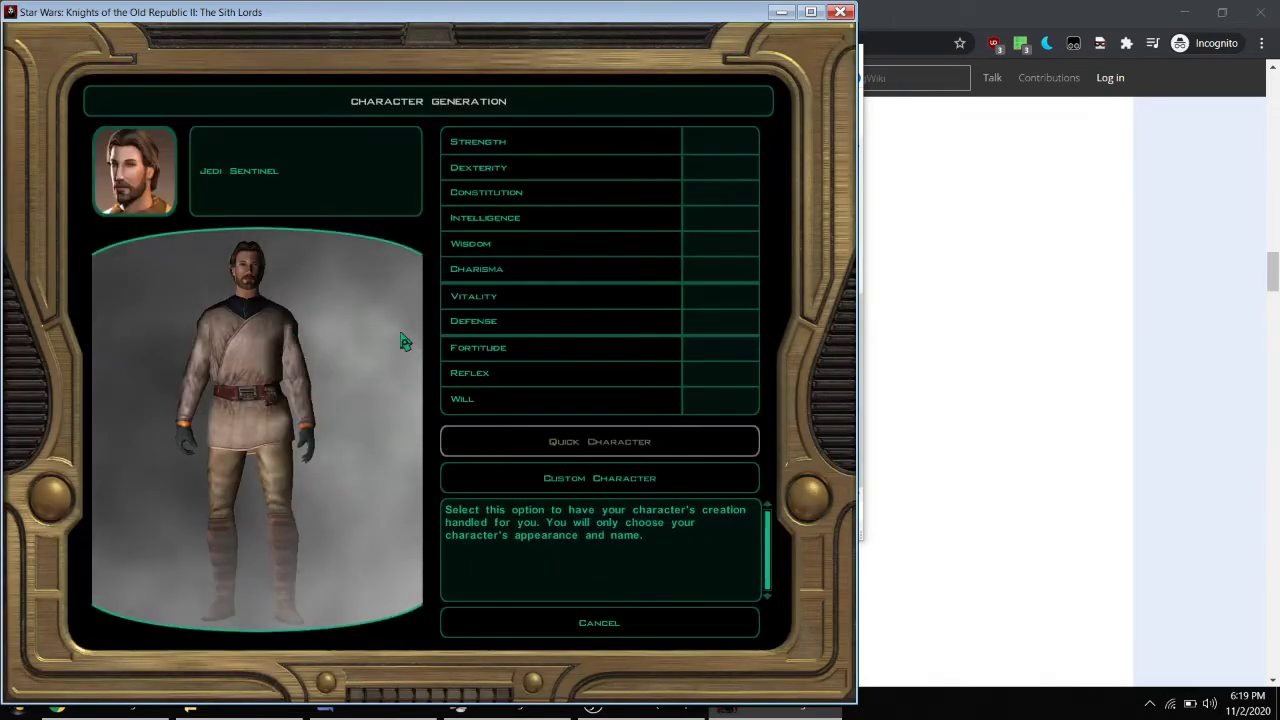
pyautogui.click(560, 450)
pyautogui.click(558, 458)
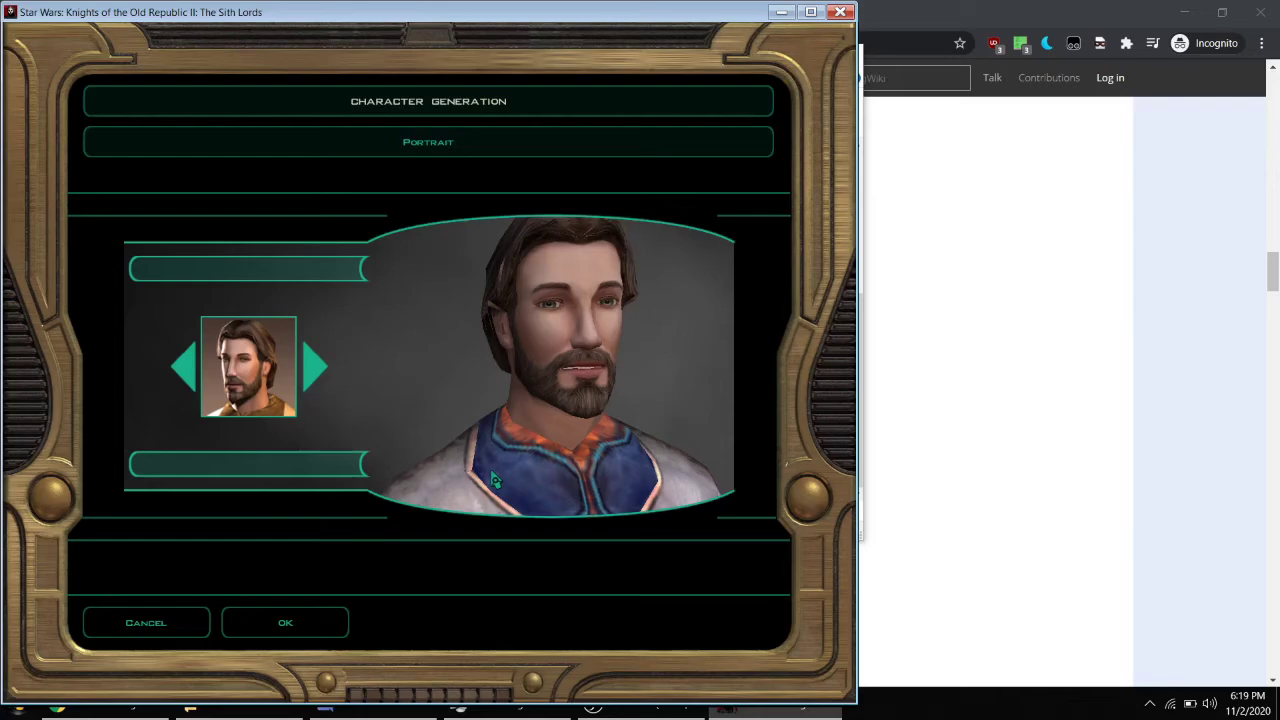
pyautogui.click(296, 630)
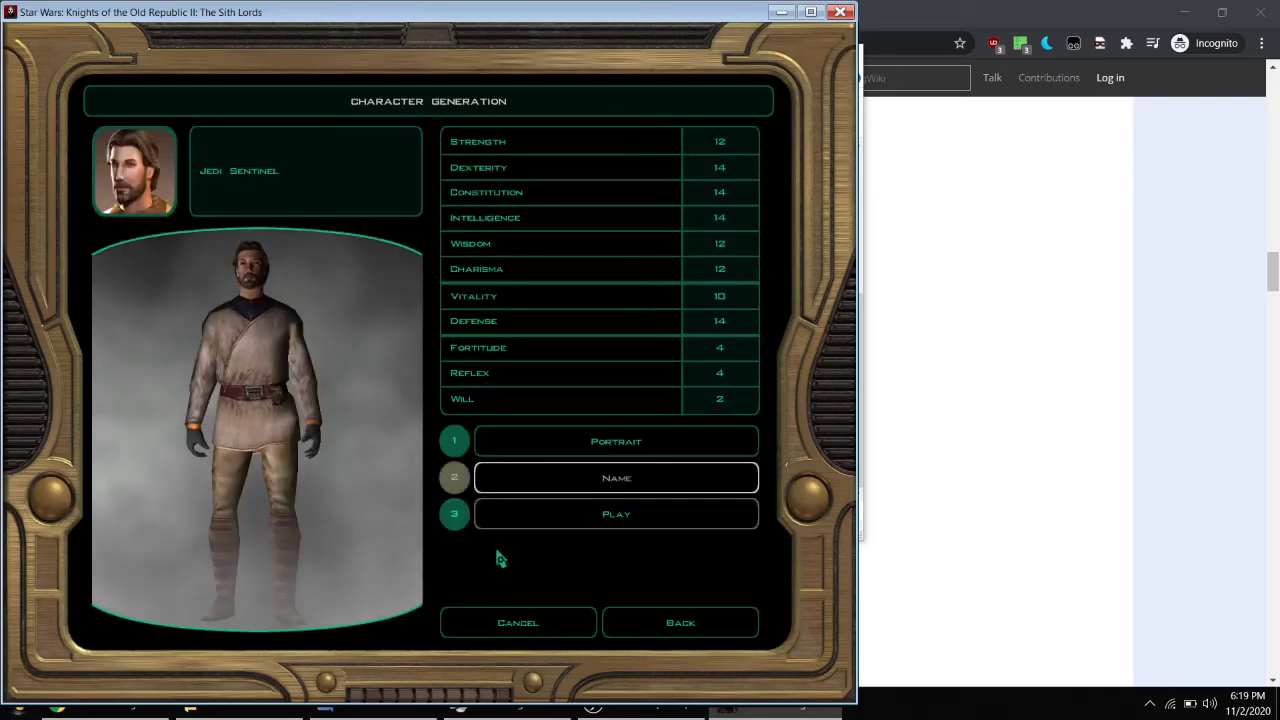
pyautogui.click(550, 487)
pyautogui.press('Return')
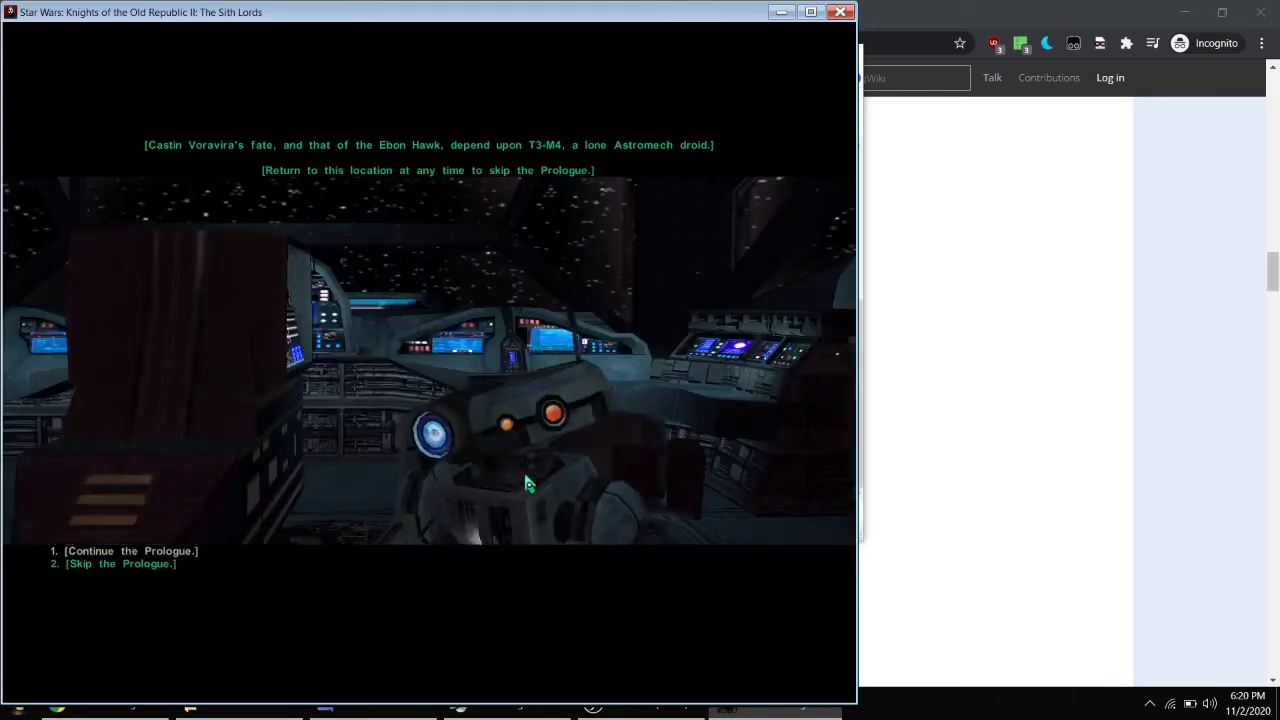
# Continue the prologue, dismiss the journal notice and move T3-M4 through the corridor into the communications console room.
pyautogui.click(147, 563)
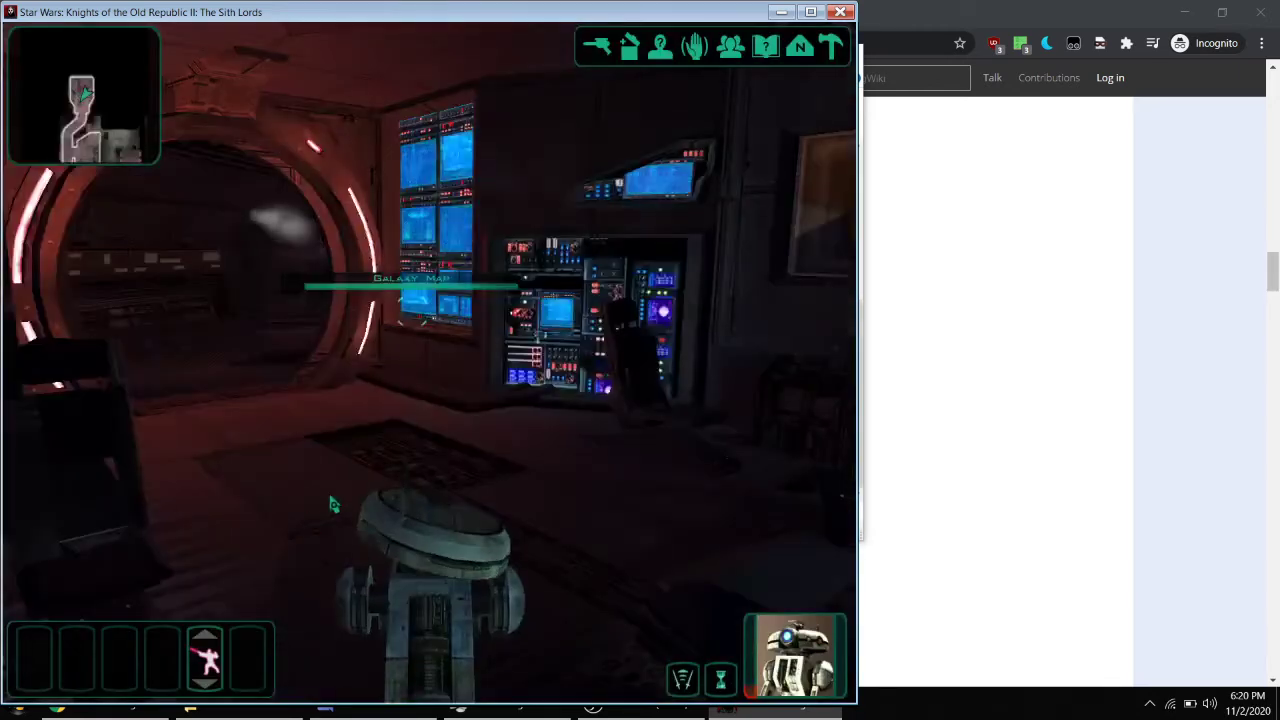
pyautogui.press('a')
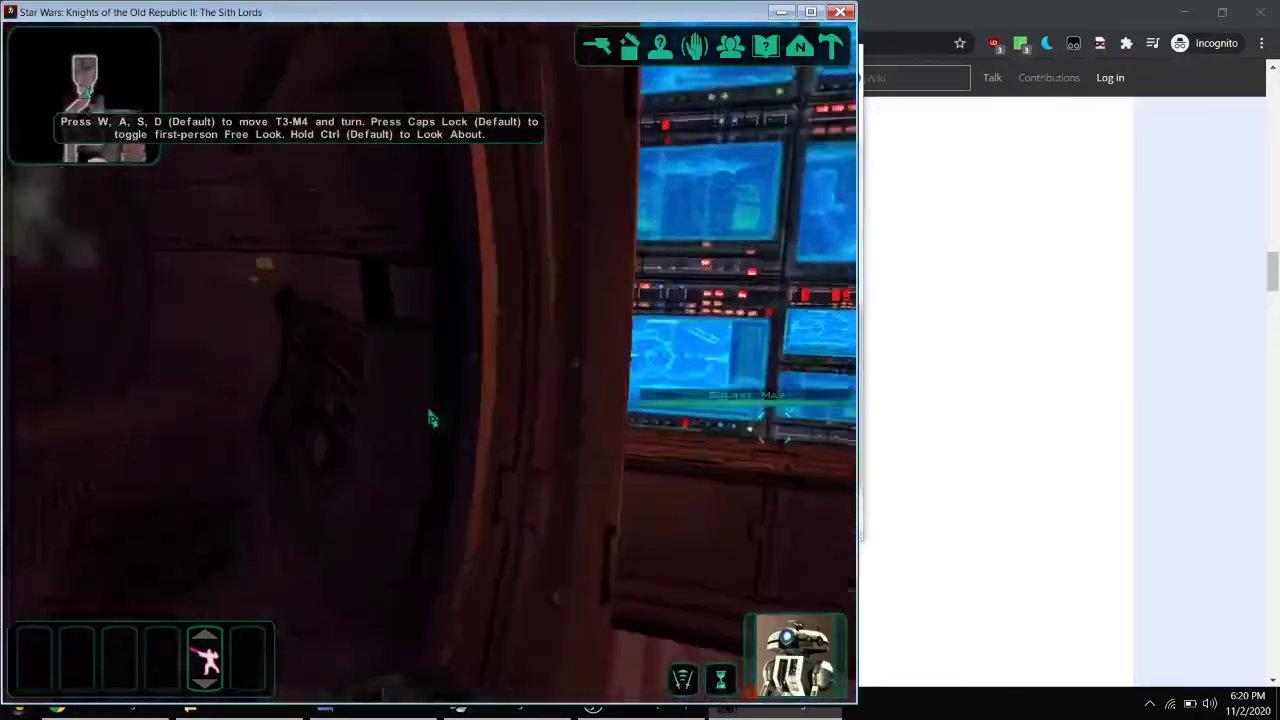
pyautogui.click(428, 398)
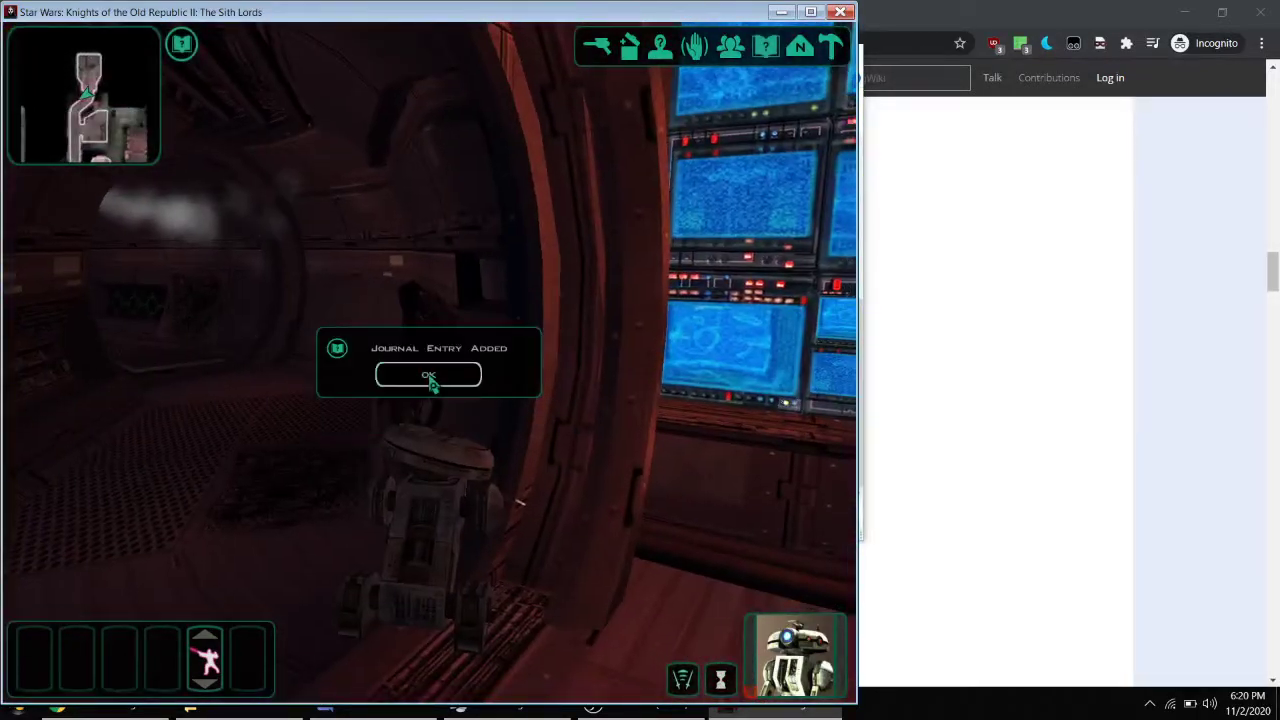
pyautogui.click(429, 376)
pyautogui.press('a')
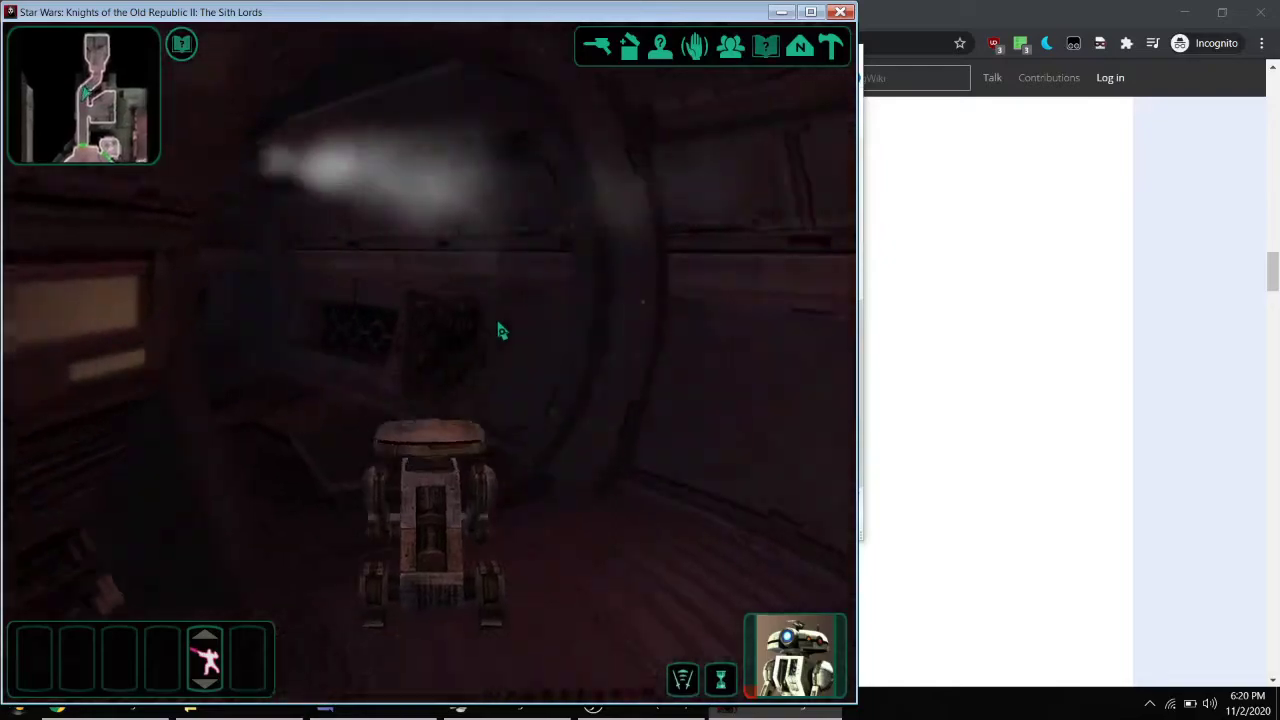
pyautogui.press('a')
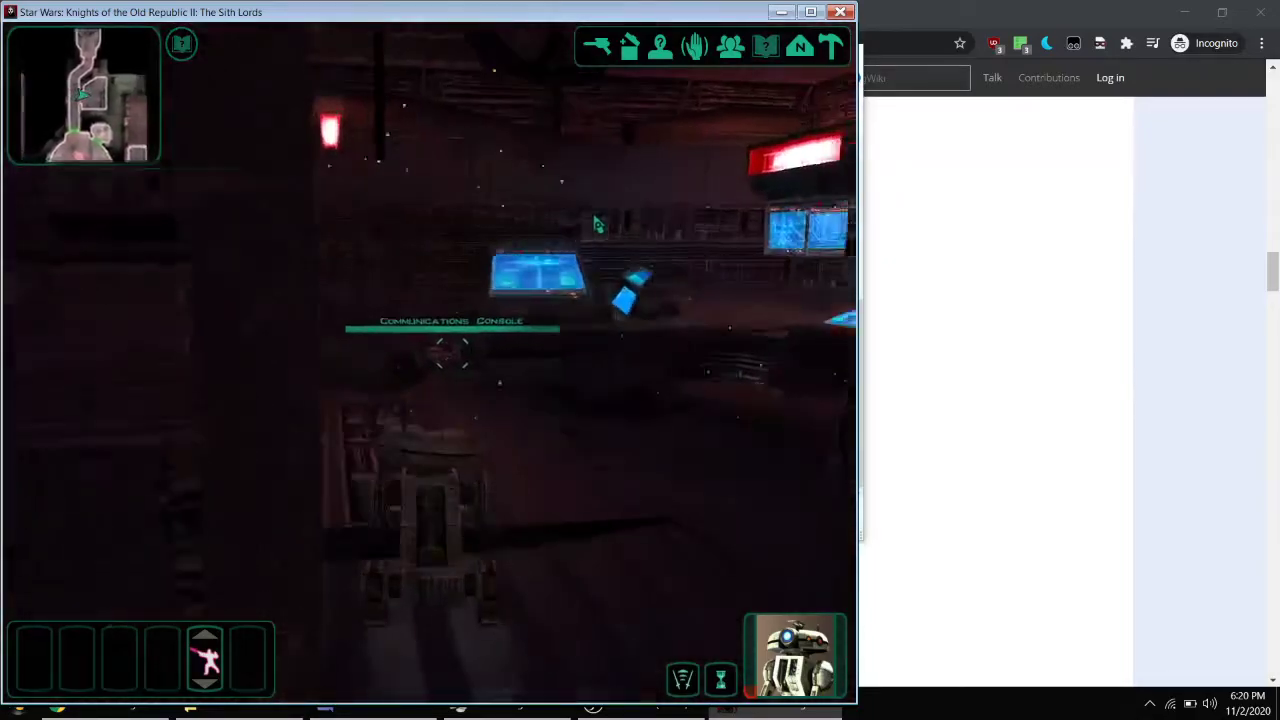
pyautogui.press('a')
pyautogui.press('Return')
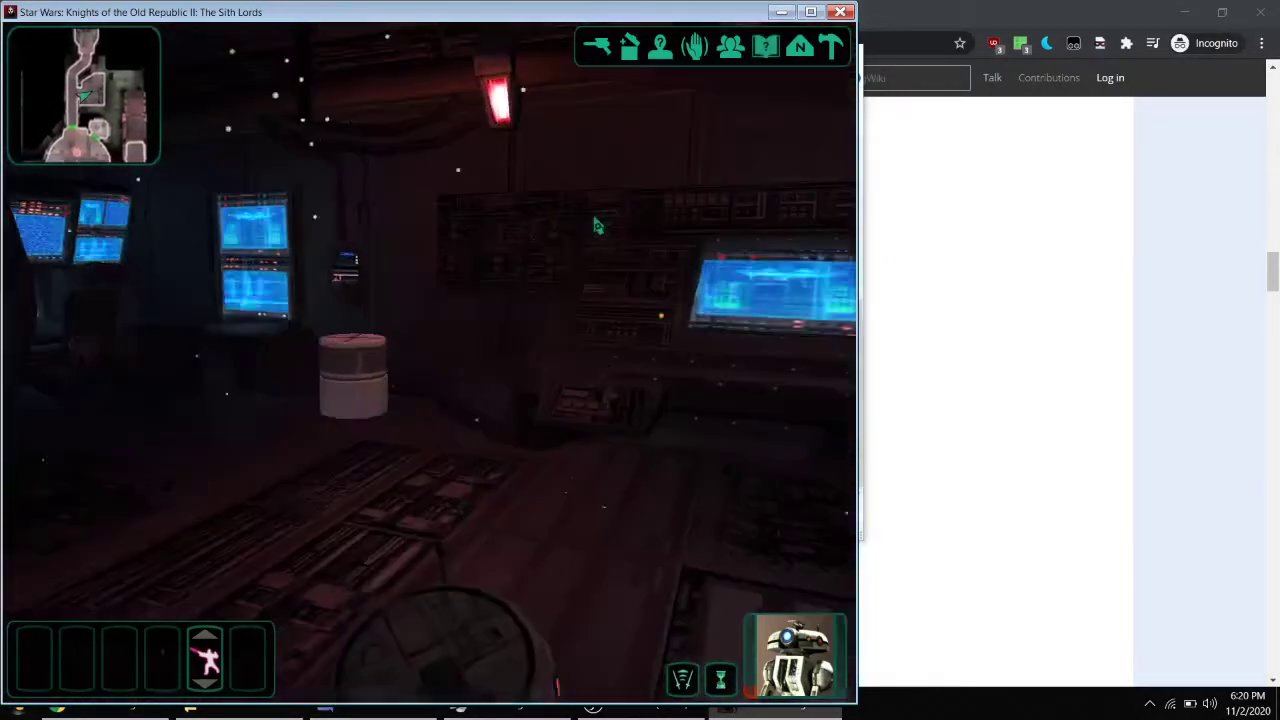
pyautogui.press('a')
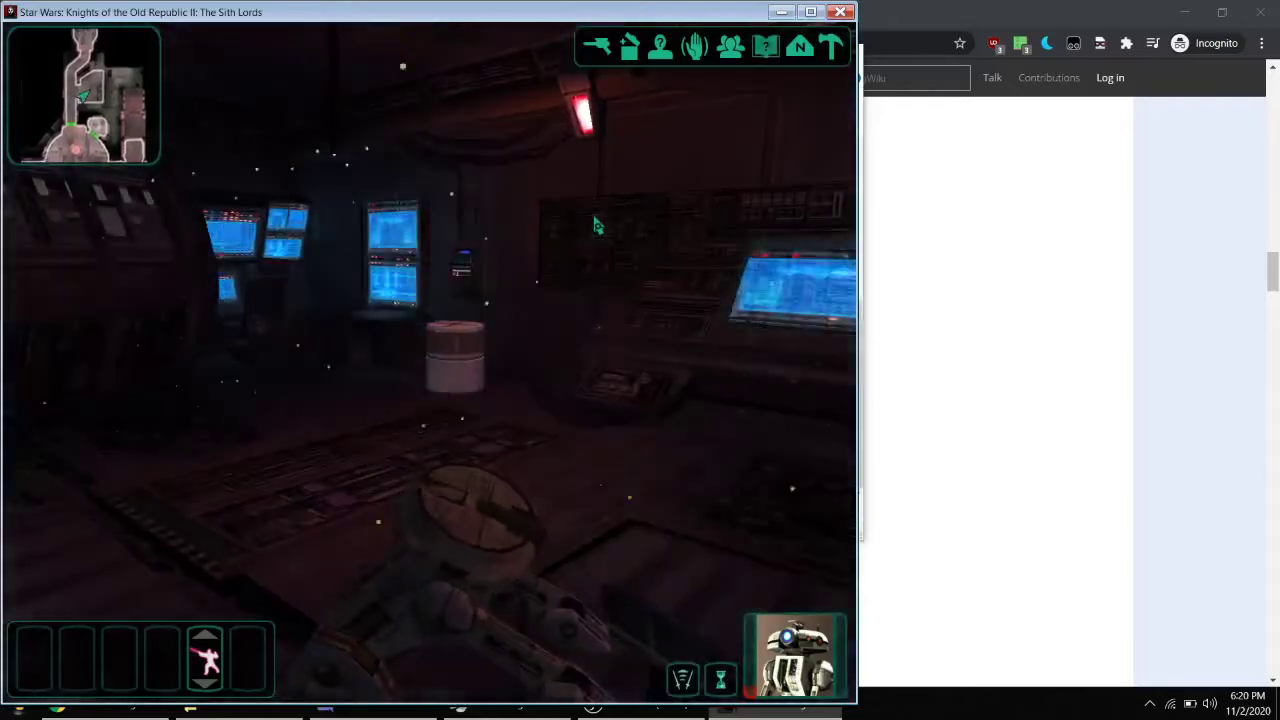
# Examine T3-M4's inventory and equipment screens, including the special weapon slot, and return to the game.
pyautogui.press('j')
pyautogui.press('i')
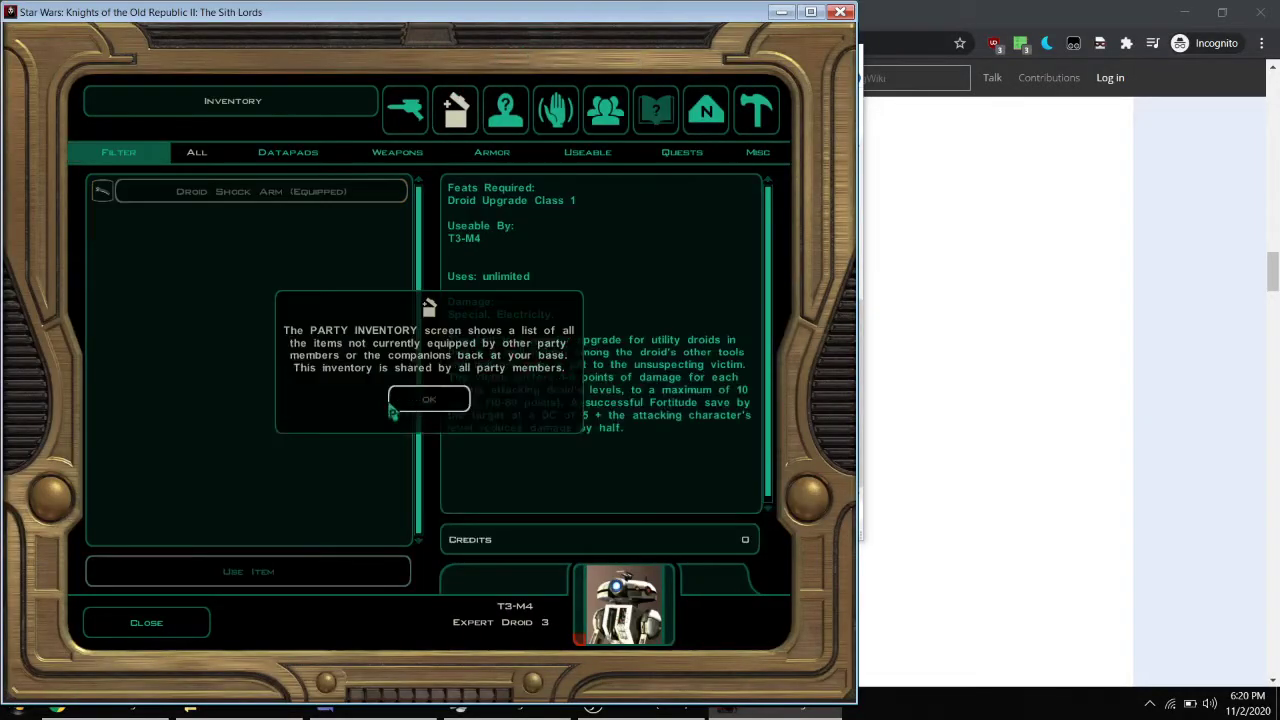
pyautogui.click(391, 406)
pyautogui.press('e')
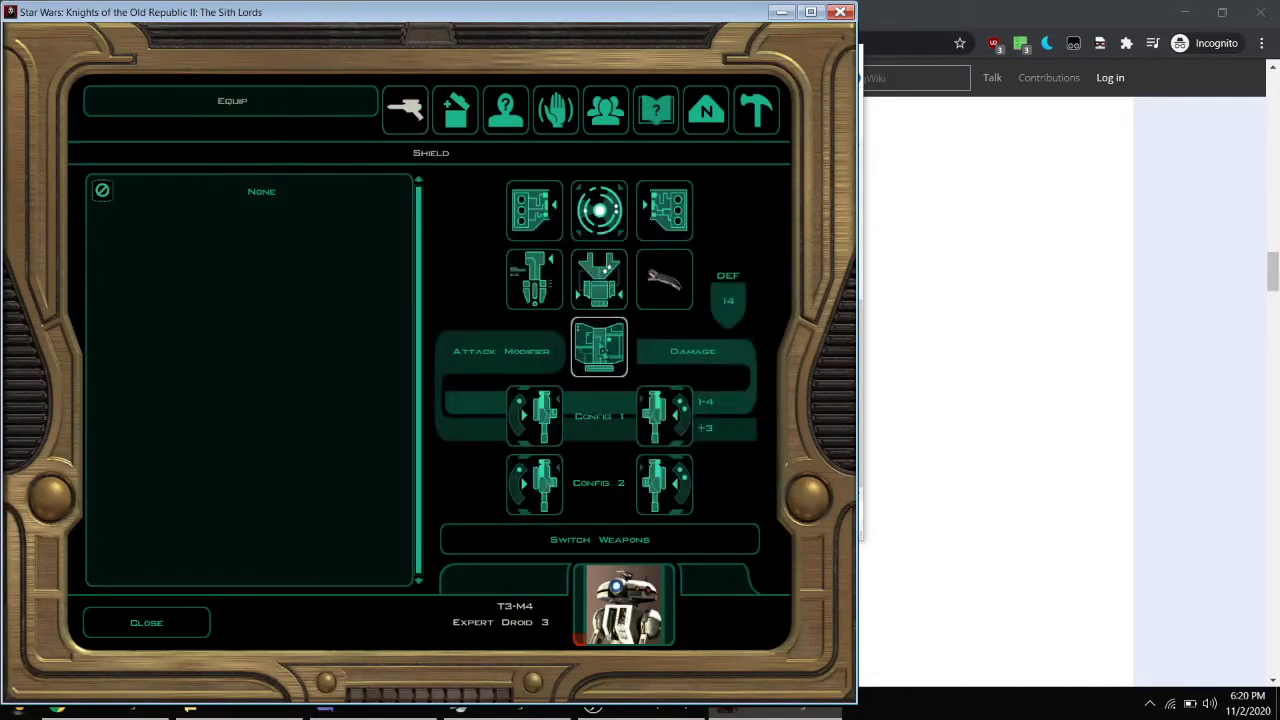
pyautogui.click(538, 292)
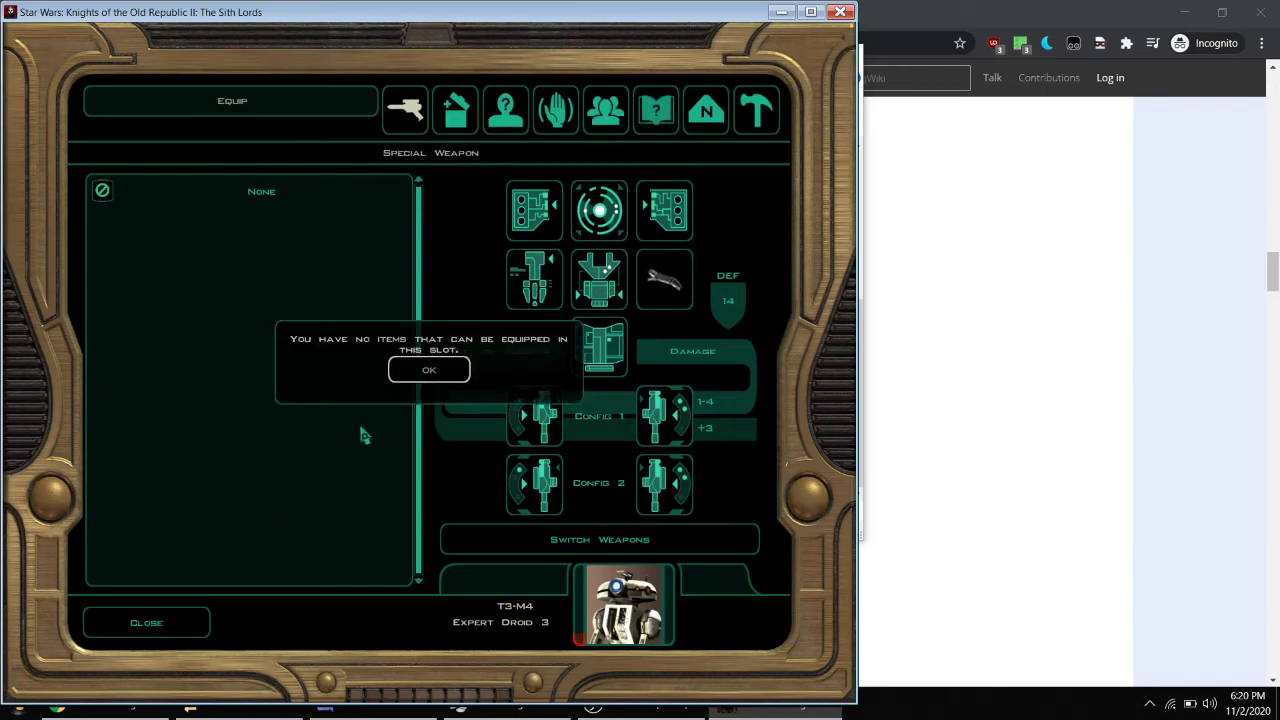
pyautogui.click(423, 382)
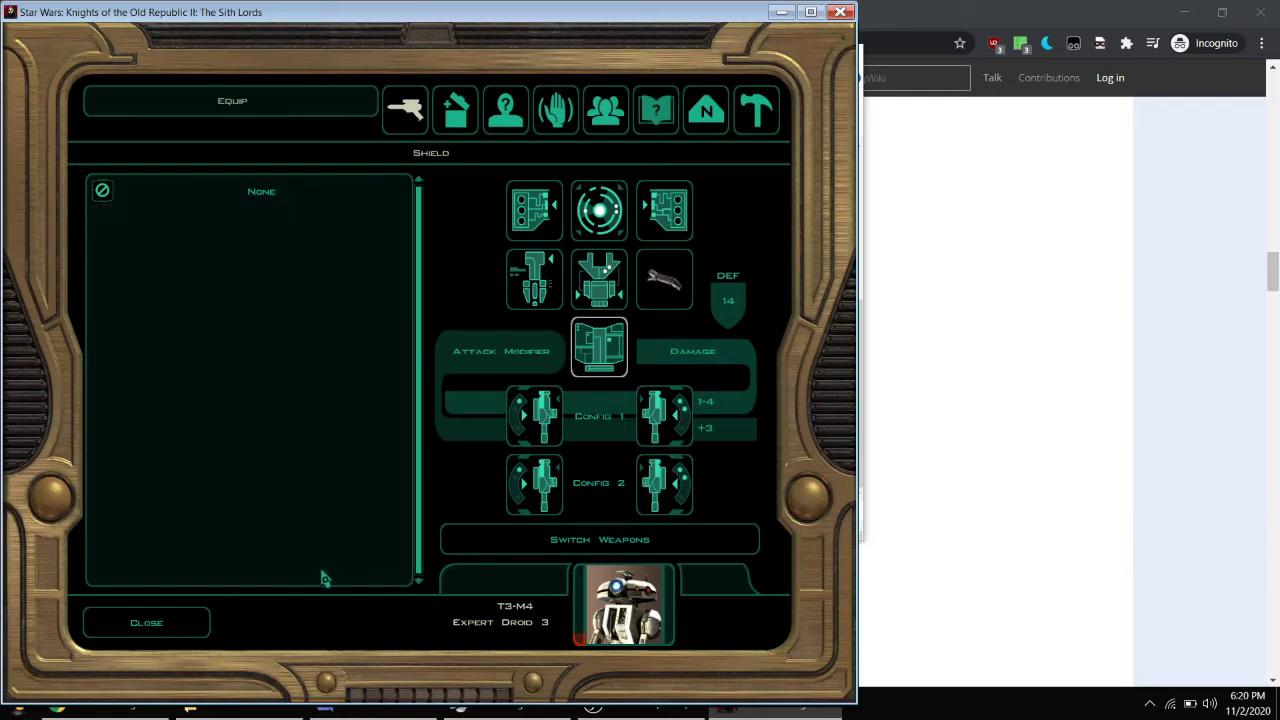
pyautogui.click(205, 630)
# Try to slice the communications console and take the computer spike from the plasteel cylinder.
pyautogui.click(604, 376)
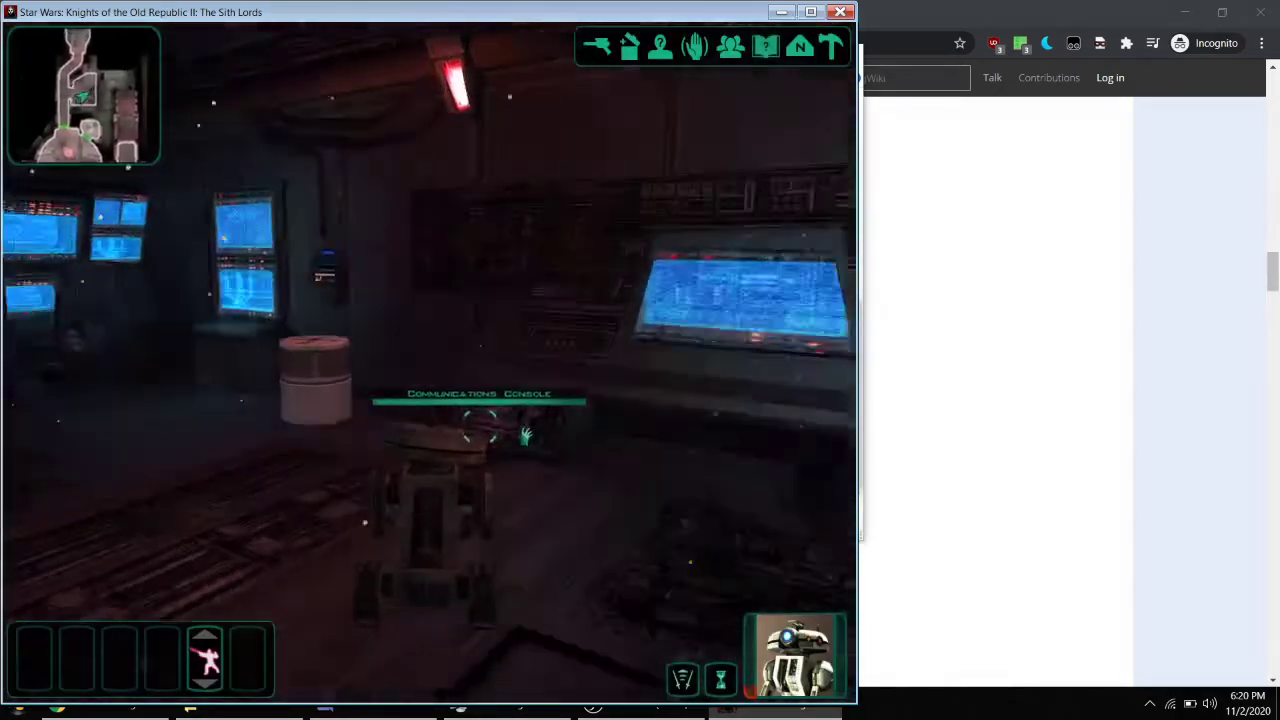
pyautogui.click(157, 420)
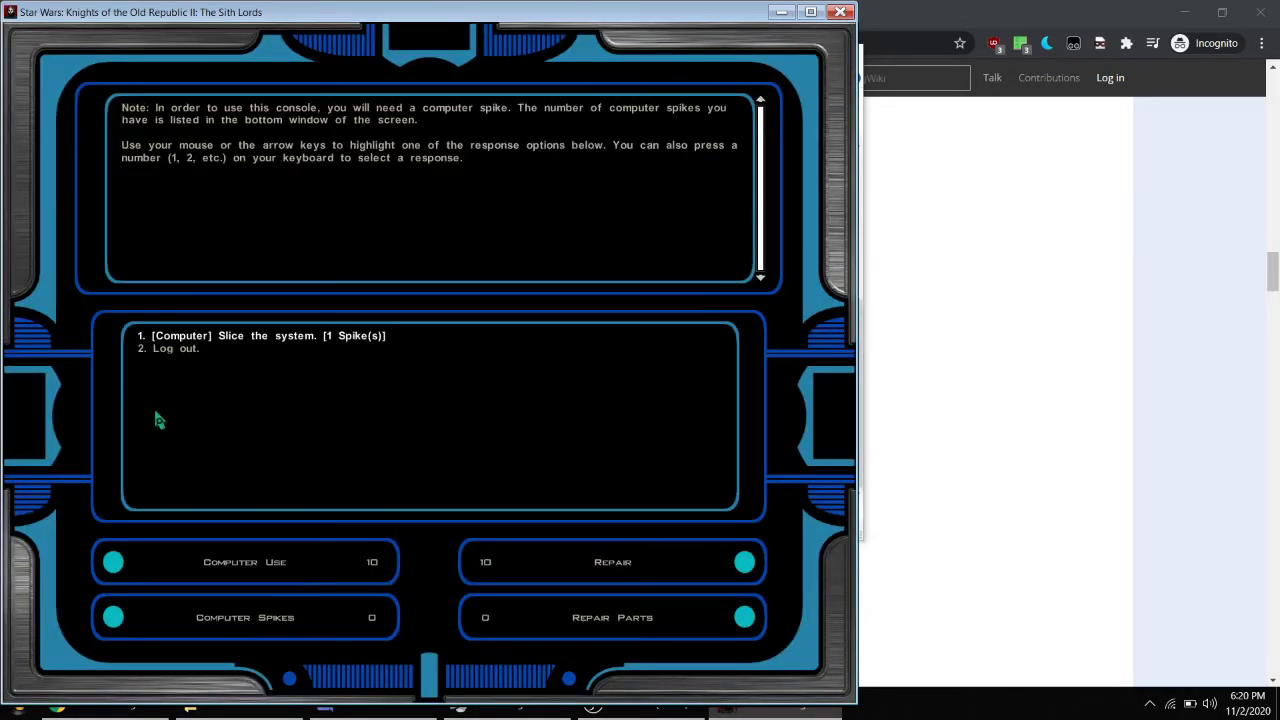
pyautogui.click(253, 340)
pyautogui.click(253, 340)
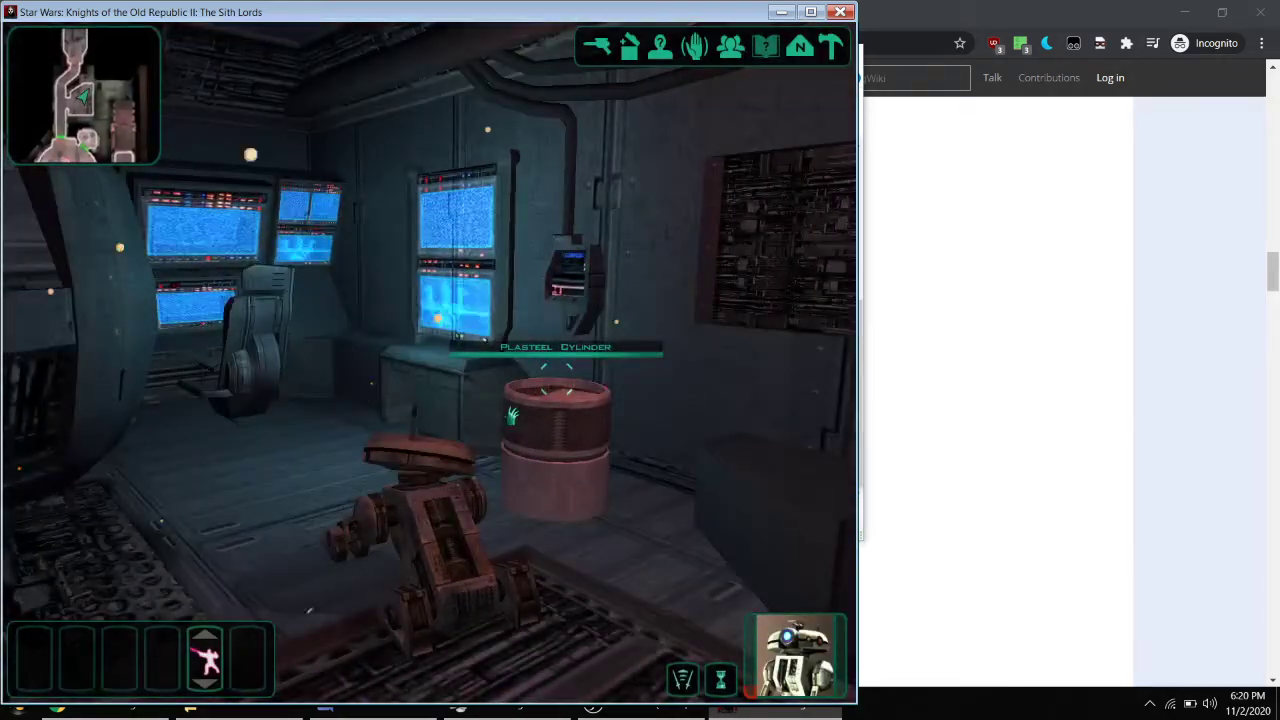
pyautogui.click(512, 415)
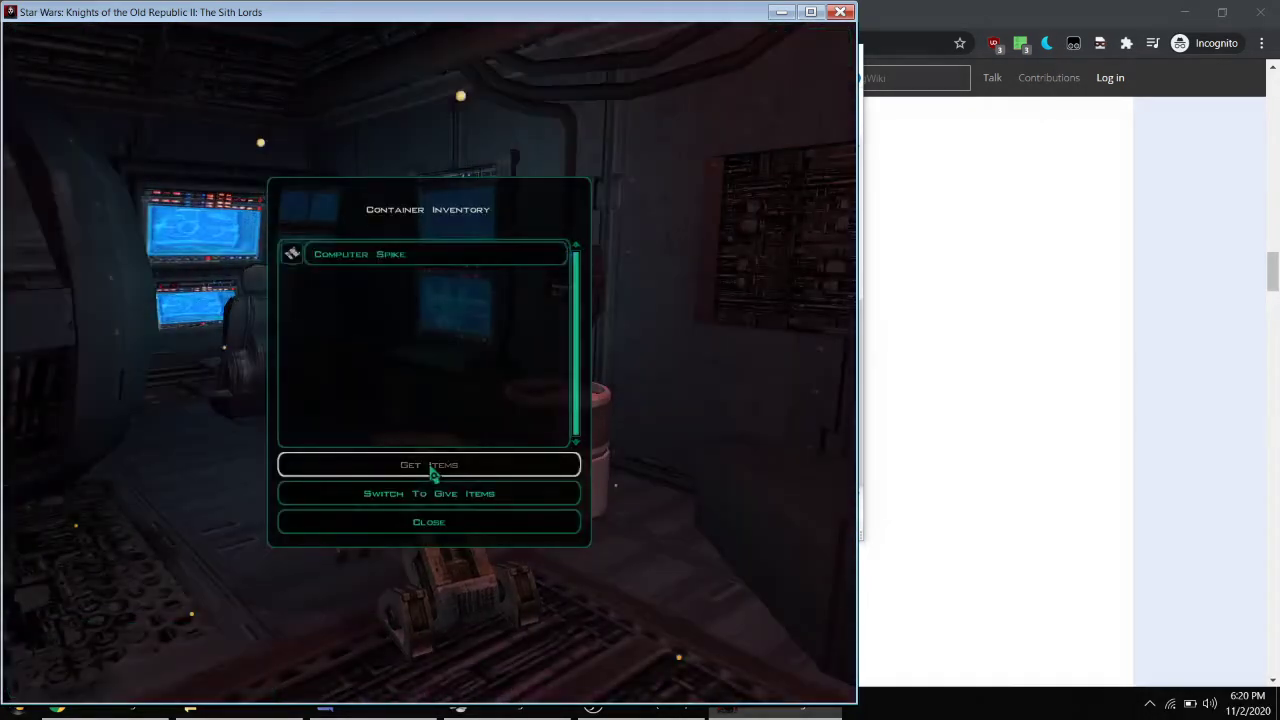
pyautogui.click(432, 466)
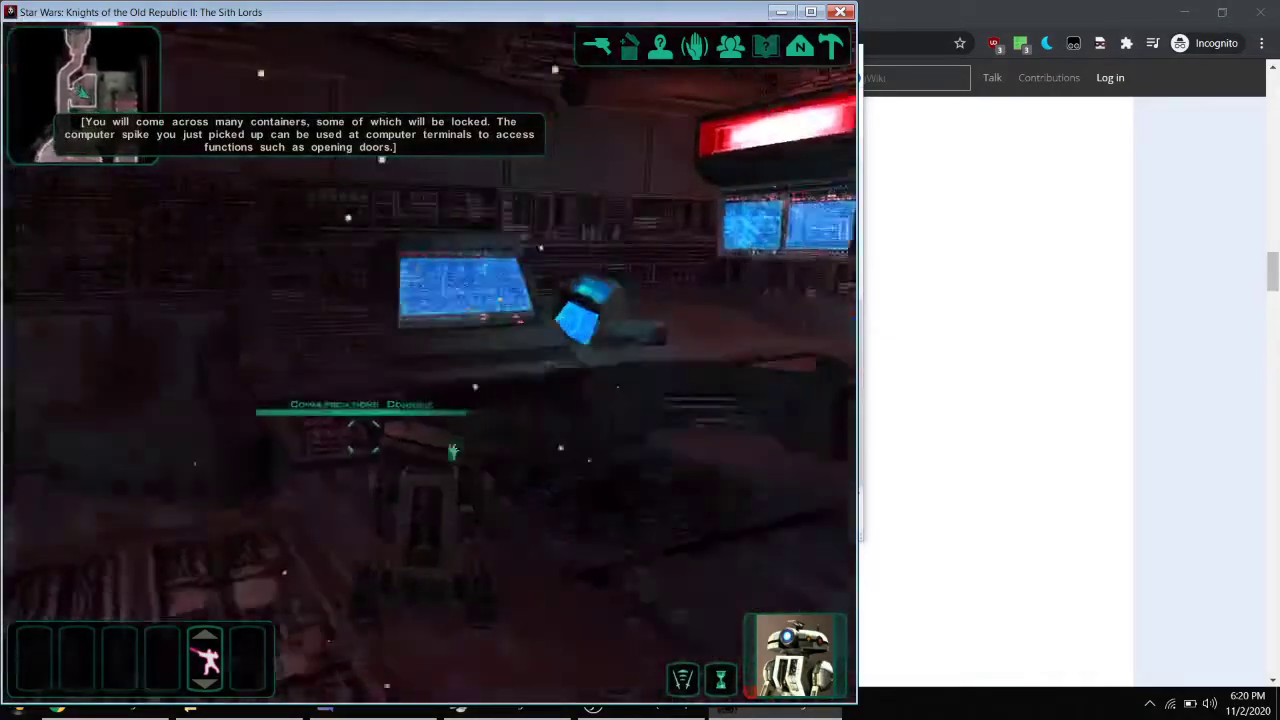
# Slice the communications console with the computer spike, open the Main Hold containment door and log out.
pyautogui.click(452, 452)
pyautogui.click(328, 334)
pyautogui.click(277, 340)
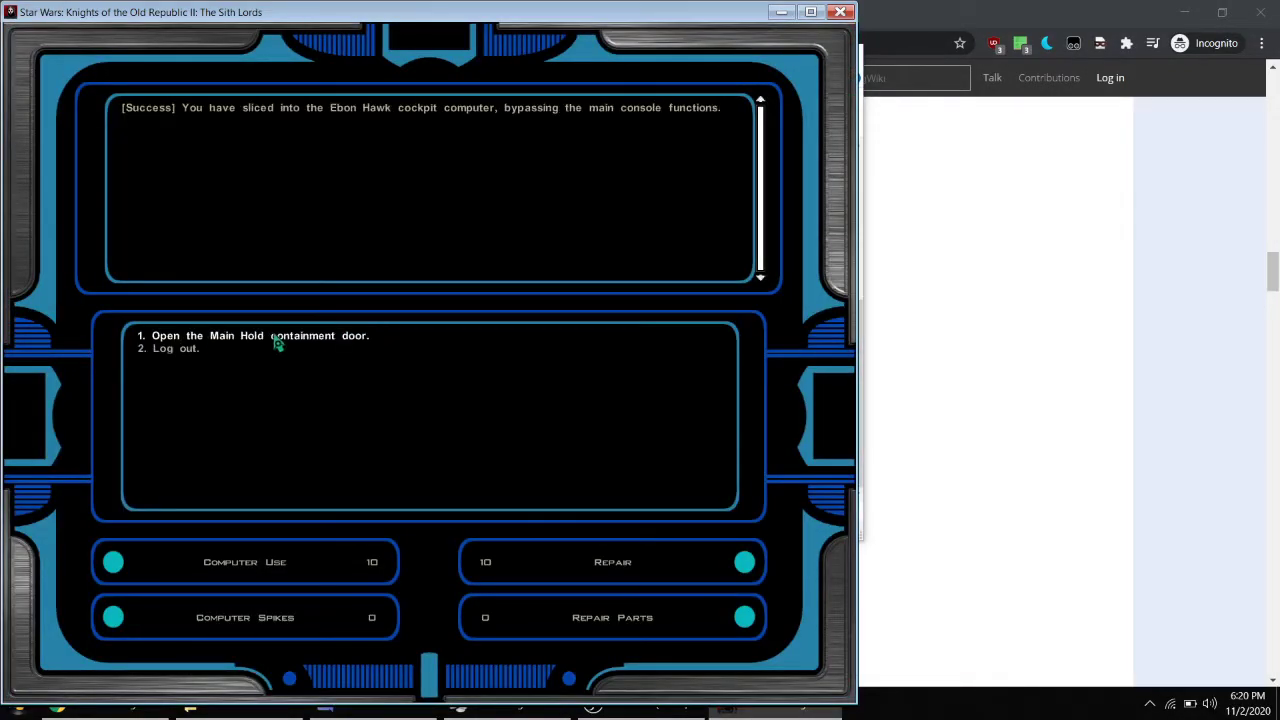
pyautogui.click(277, 340)
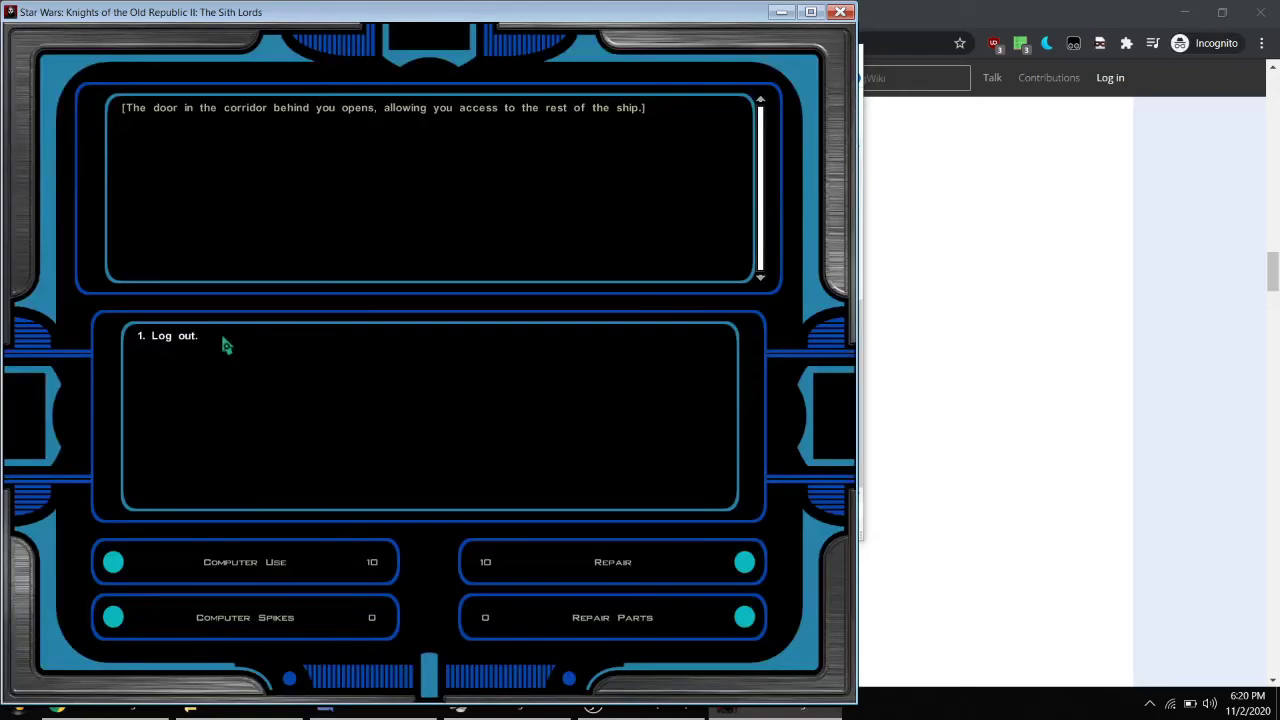
pyautogui.click(226, 345)
pyautogui.click(443, 378)
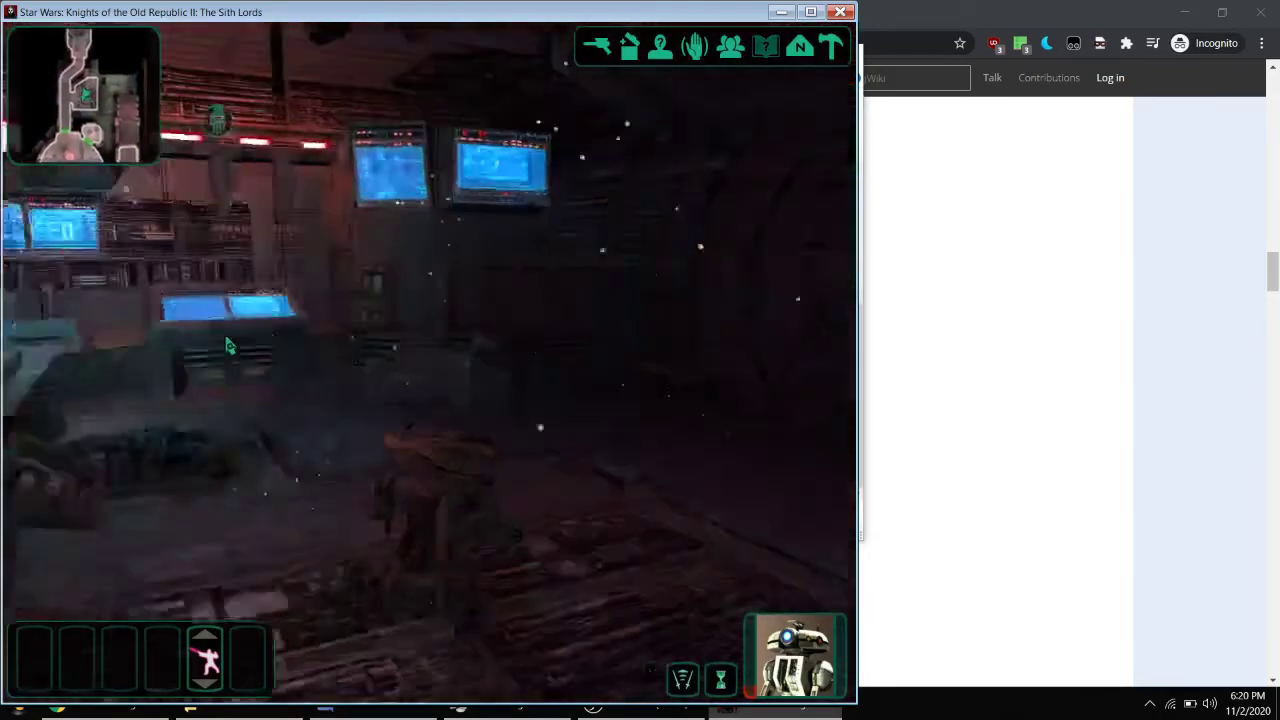
# Move T3-M4 down the corridor into the Main Hold and exit the current game to the main menu.
pyautogui.press('w')
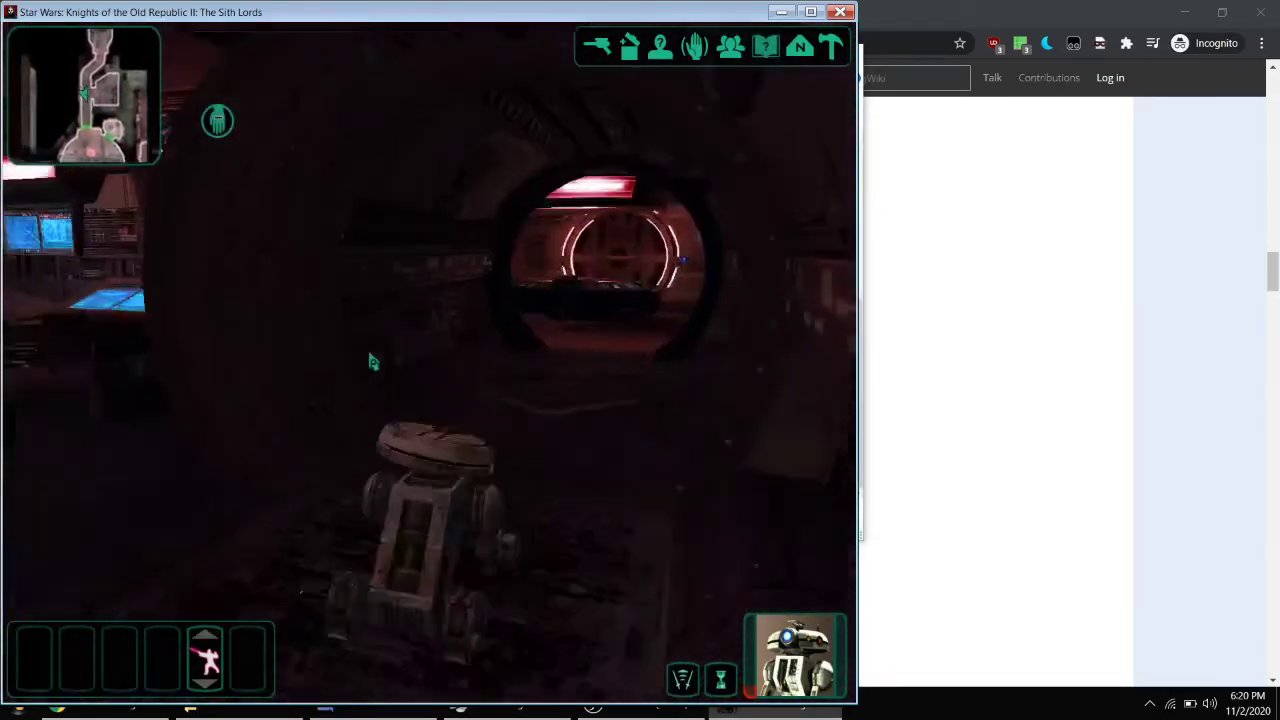
pyautogui.press('w')
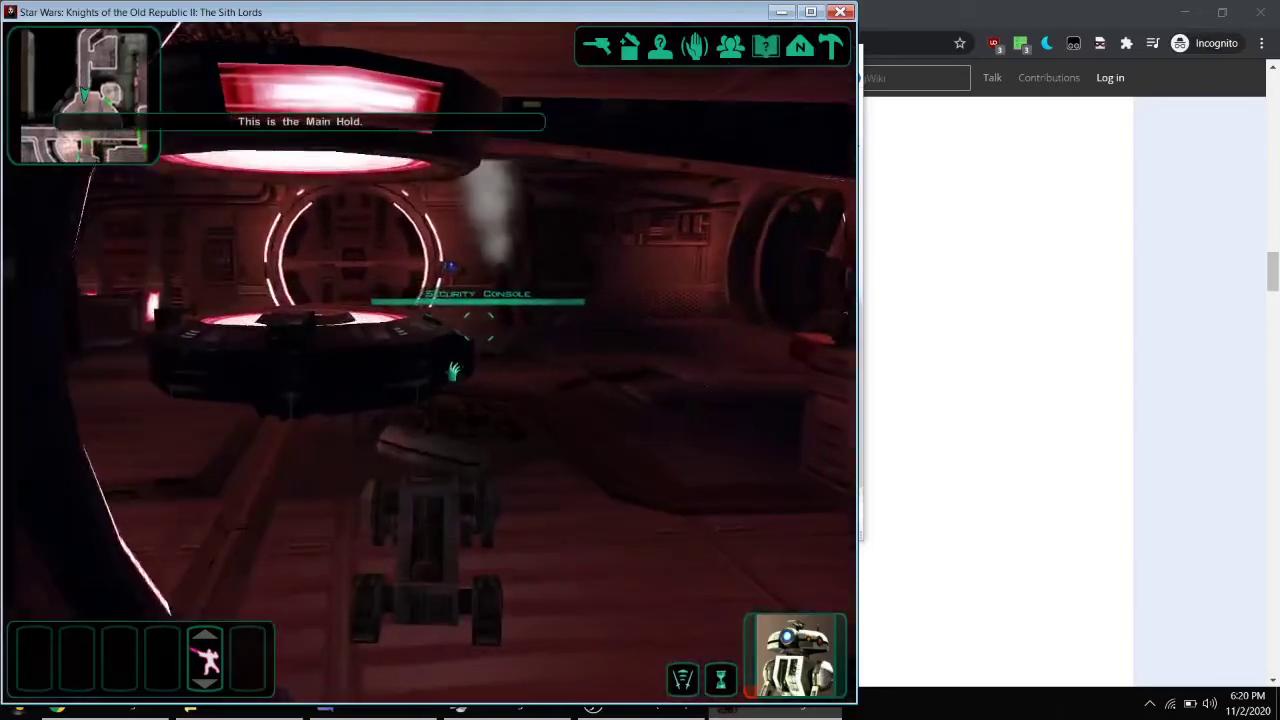
pyautogui.press('Escape')
pyautogui.click(431, 403)
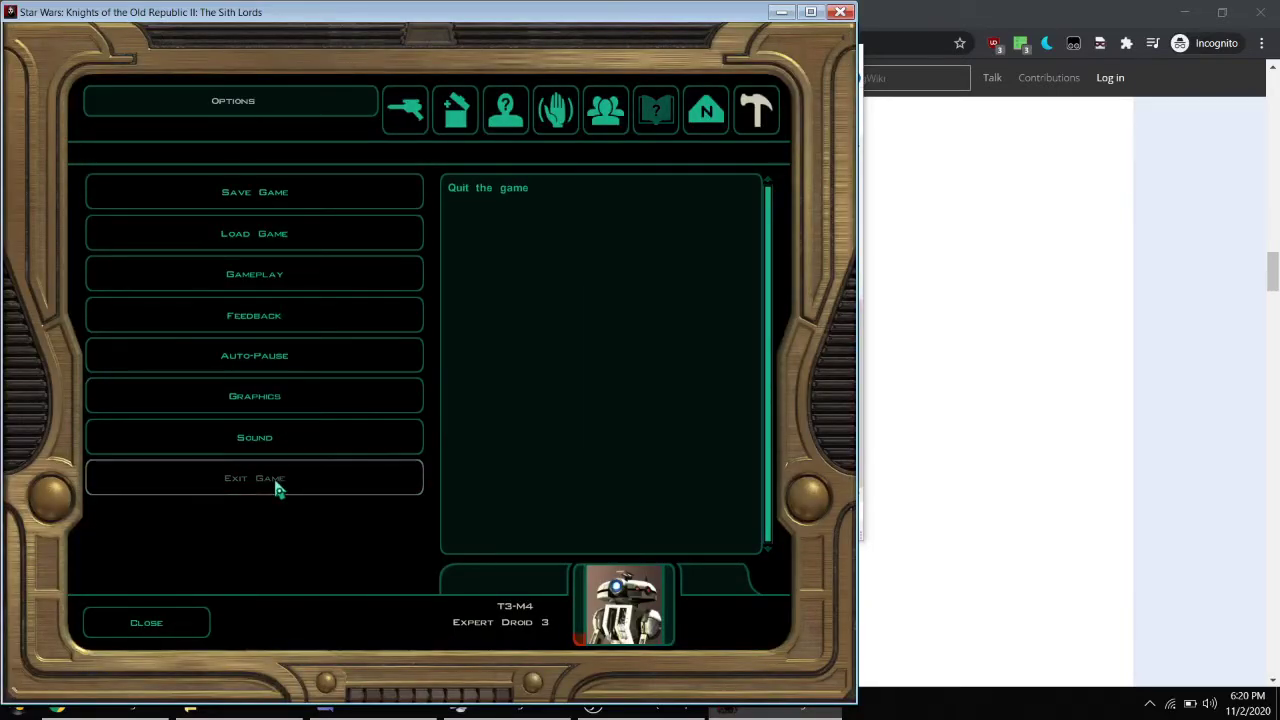
pyautogui.click(279, 485)
pyautogui.click(430, 352)
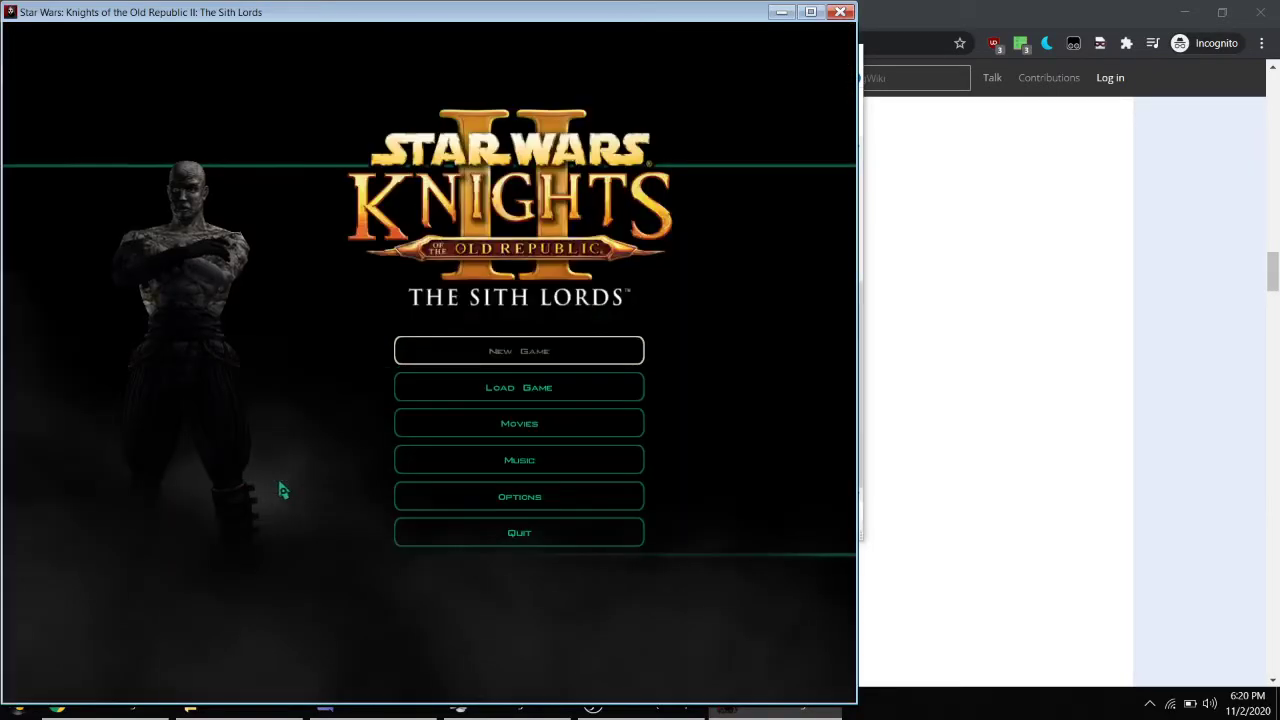
# Turn on Frame Buffer Effects in the advanced graphics options, accept the change and return to the main menu.
pyautogui.click(478, 503)
pyautogui.click(216, 335)
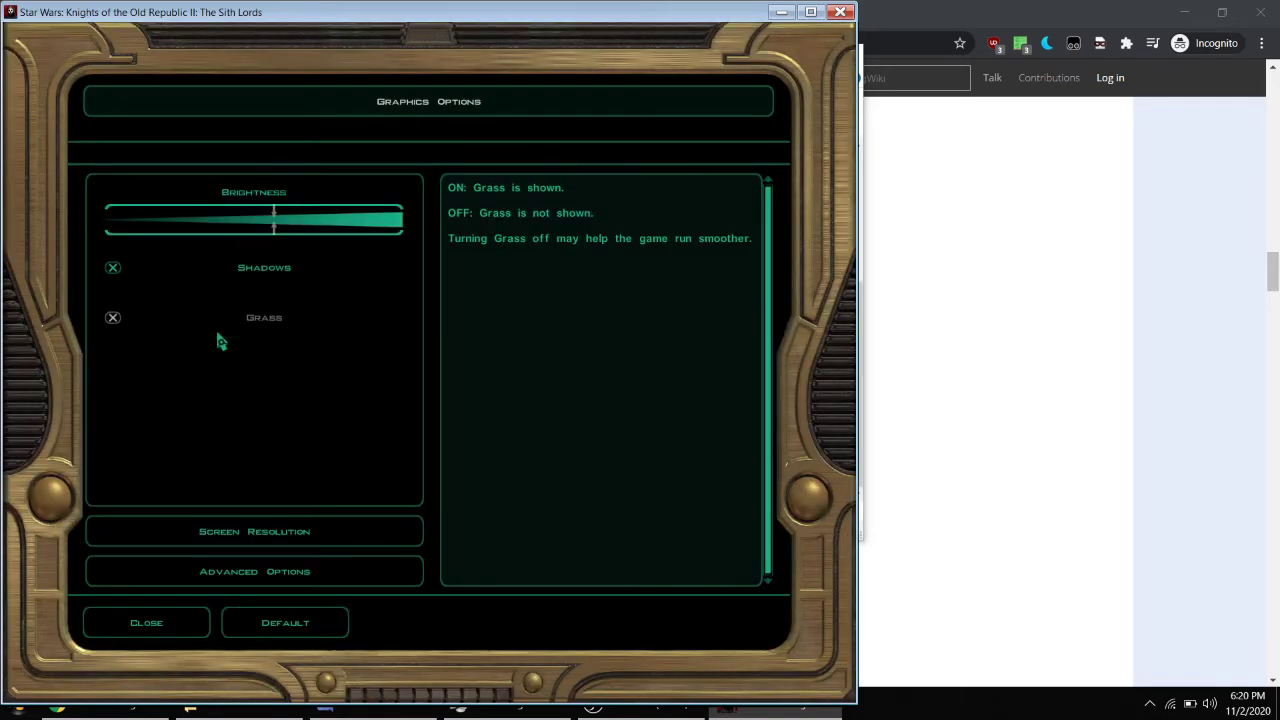
pyautogui.click(243, 570)
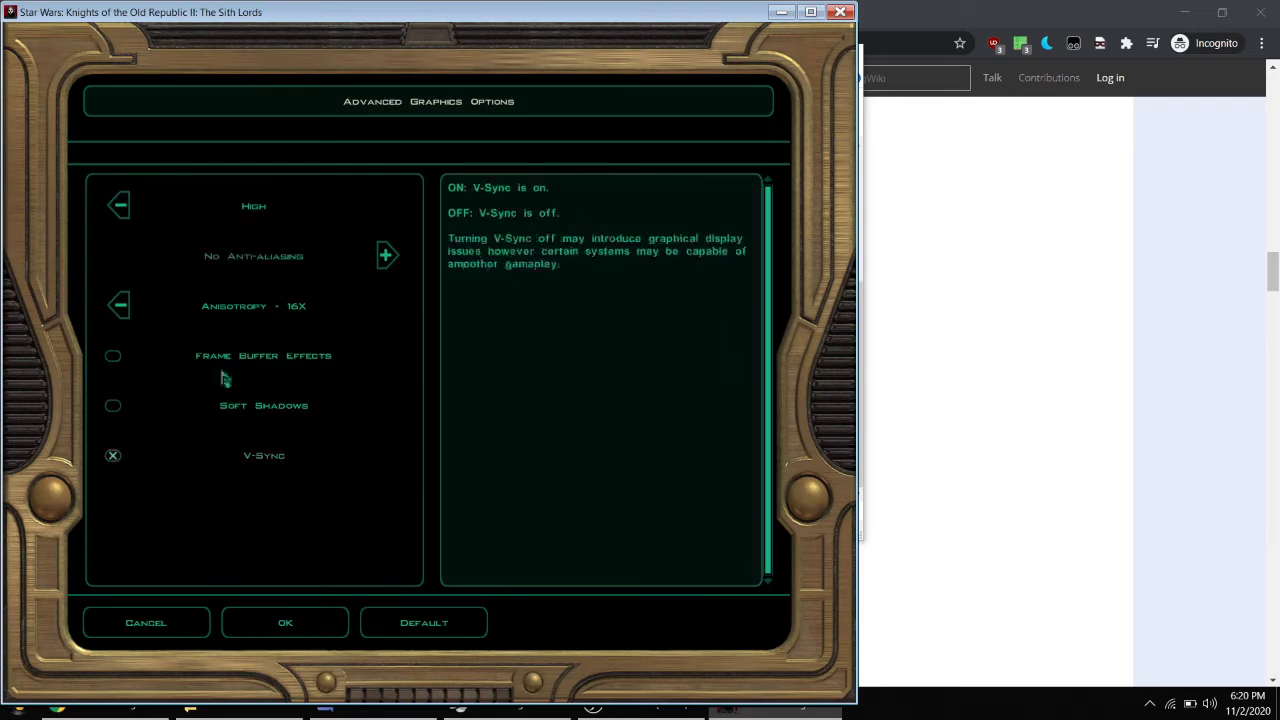
pyautogui.click(241, 376)
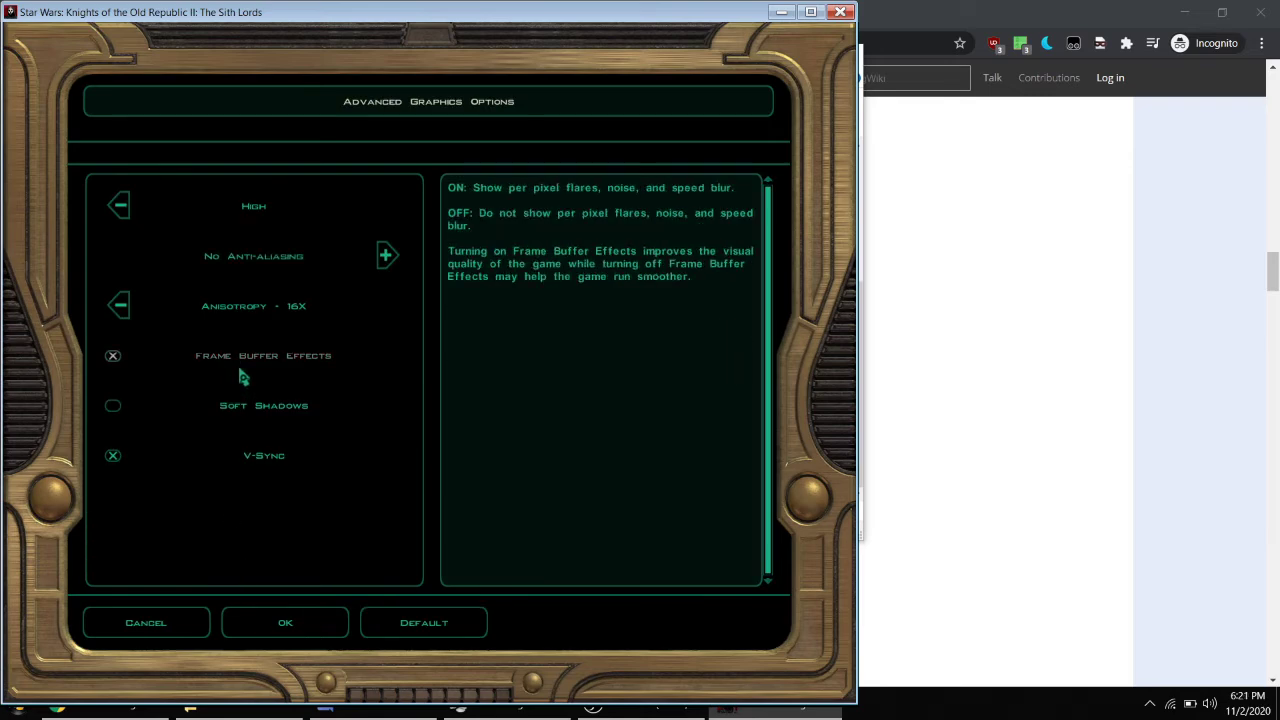
pyautogui.click(285, 623)
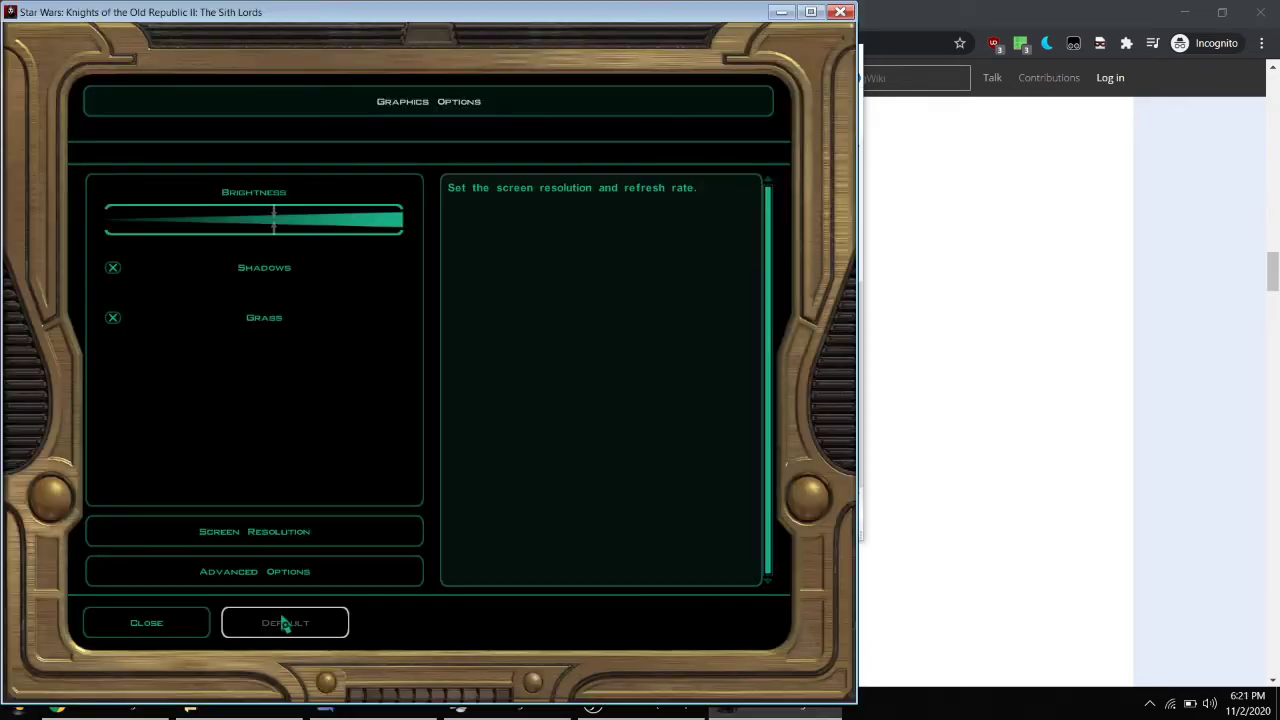
pyautogui.click(140, 622)
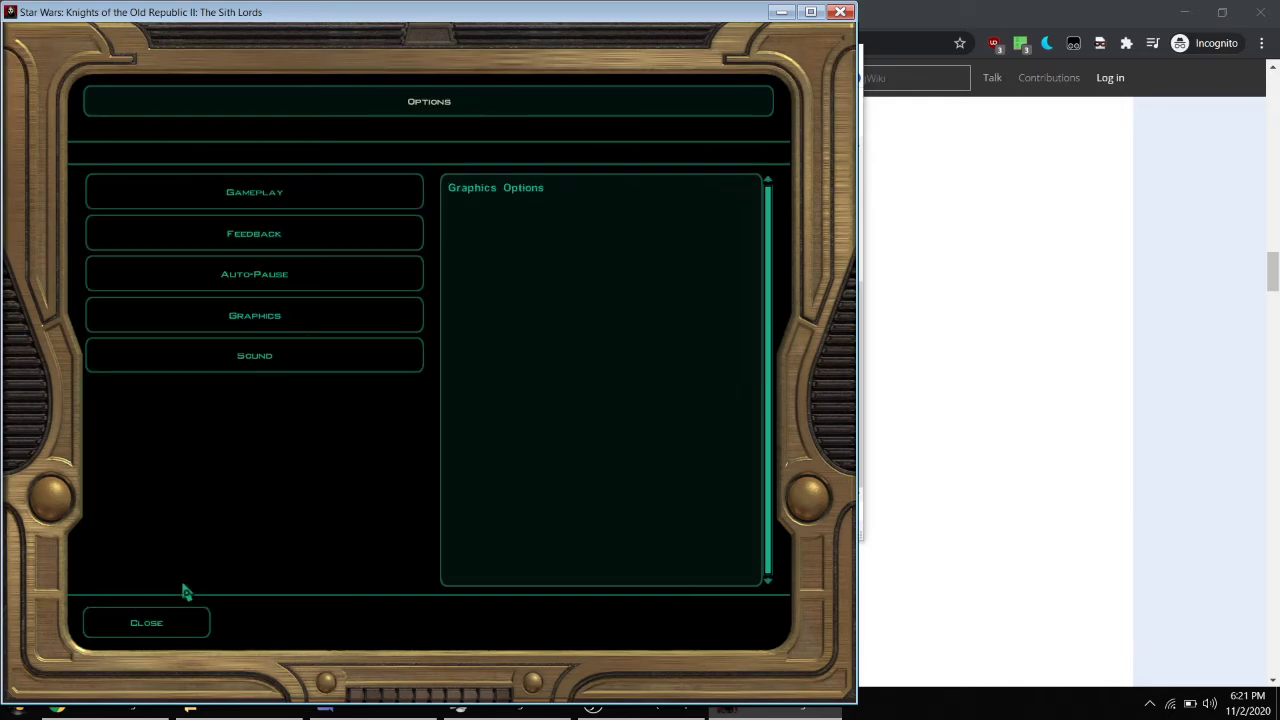
pyautogui.click(163, 620)
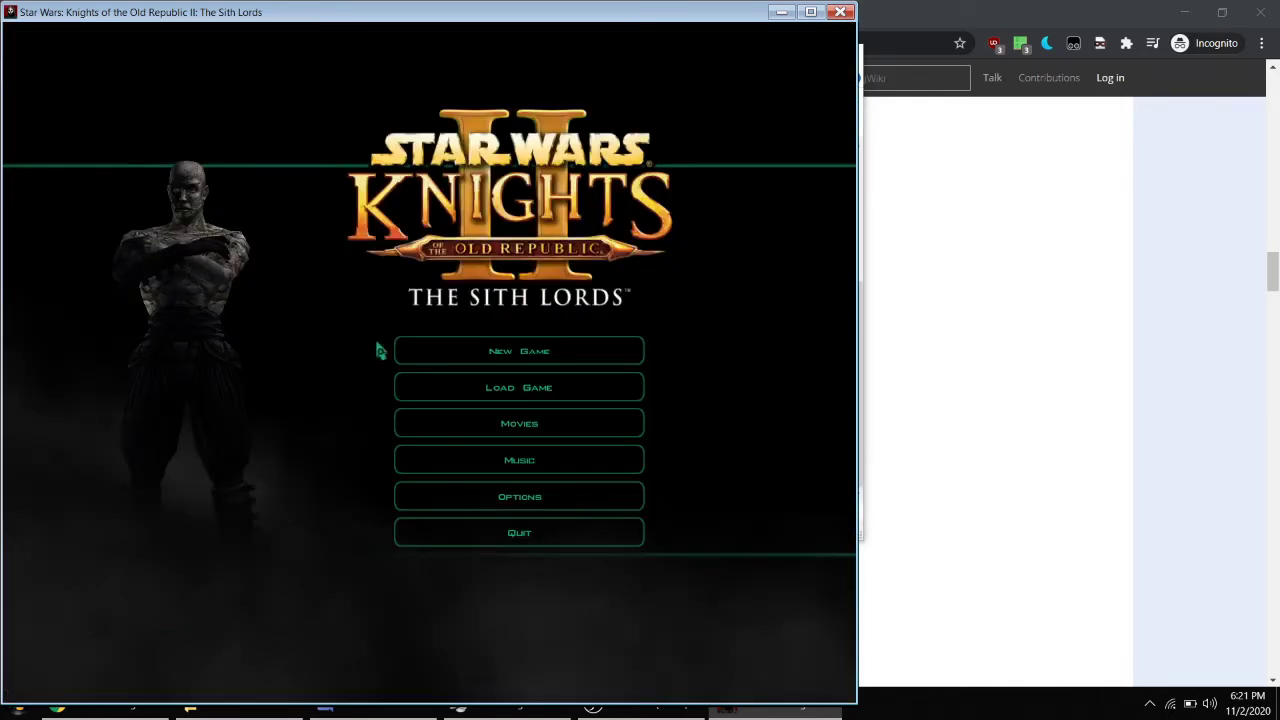
# Start a new game and choose the male Jedi Sentinel as the character class.
pyautogui.click(429, 390)
pyautogui.click(429, 372)
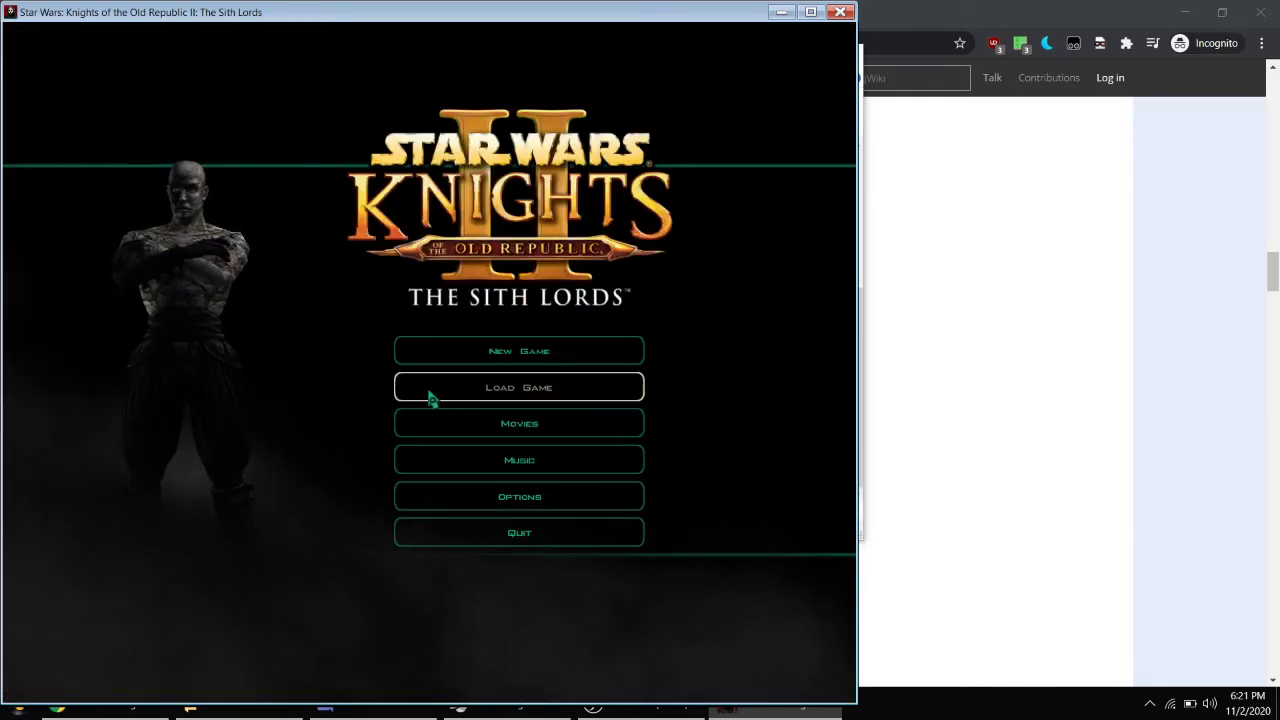
pyautogui.click(493, 362)
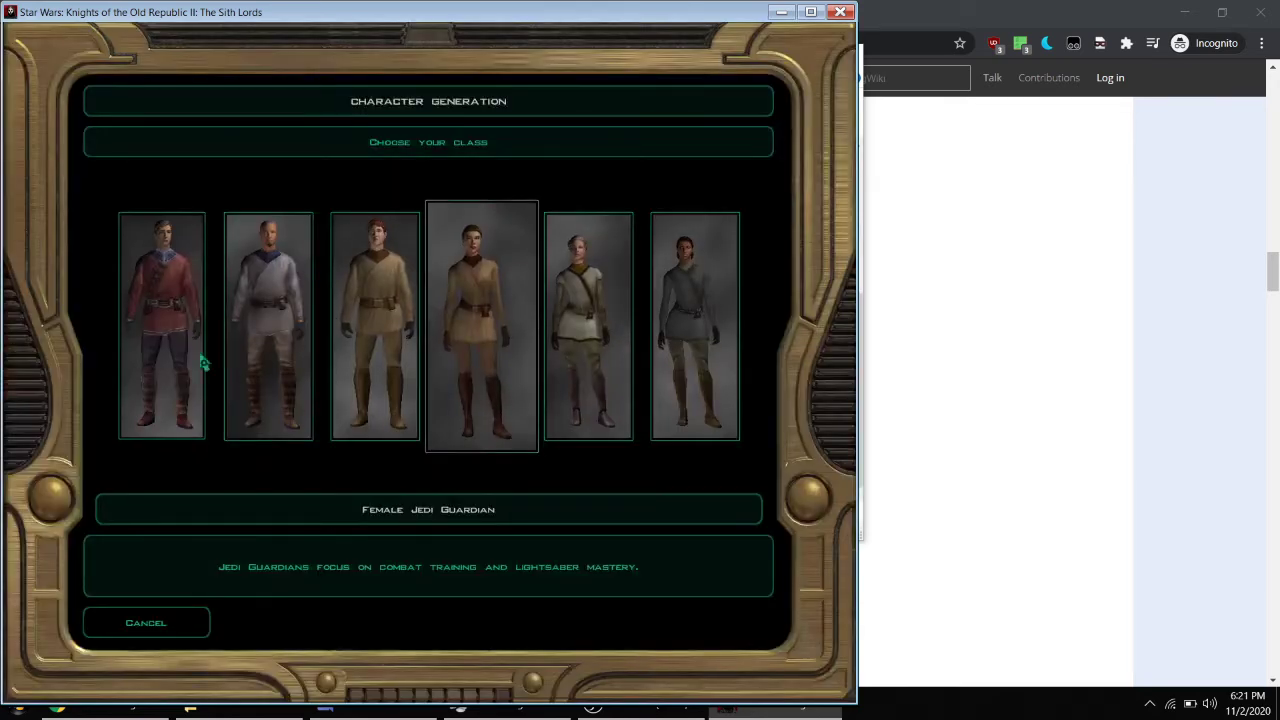
pyautogui.click(266, 366)
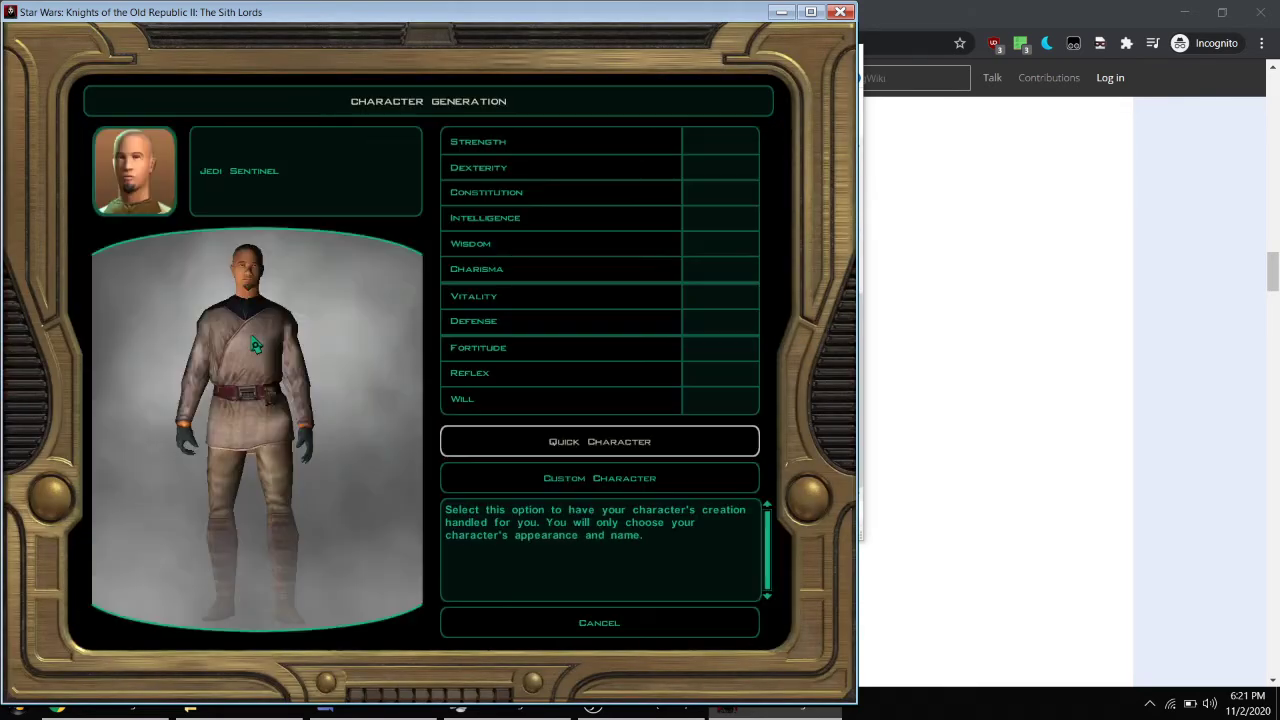
# Create the Jedi Sentinel as a quick character, accept the offered portrait and name, and start playing.
pyautogui.click(600, 441)
pyautogui.click(605, 437)
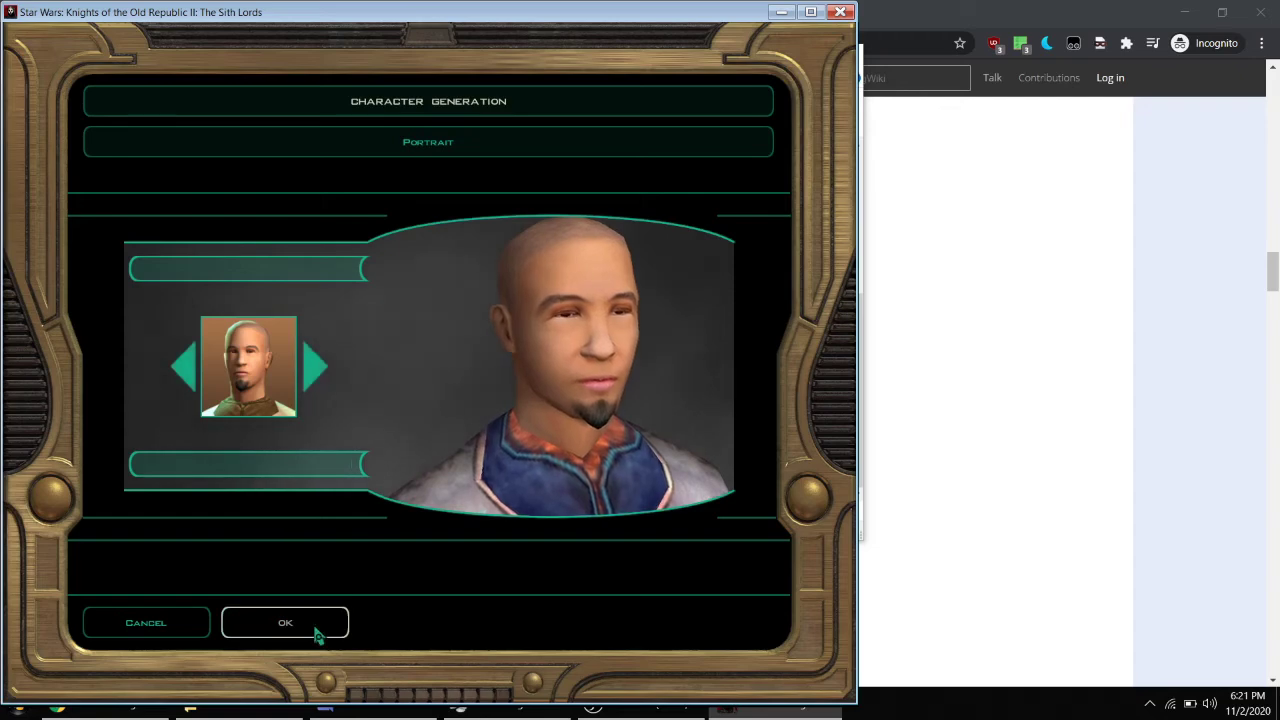
pyautogui.click(281, 620)
pyautogui.click(495, 480)
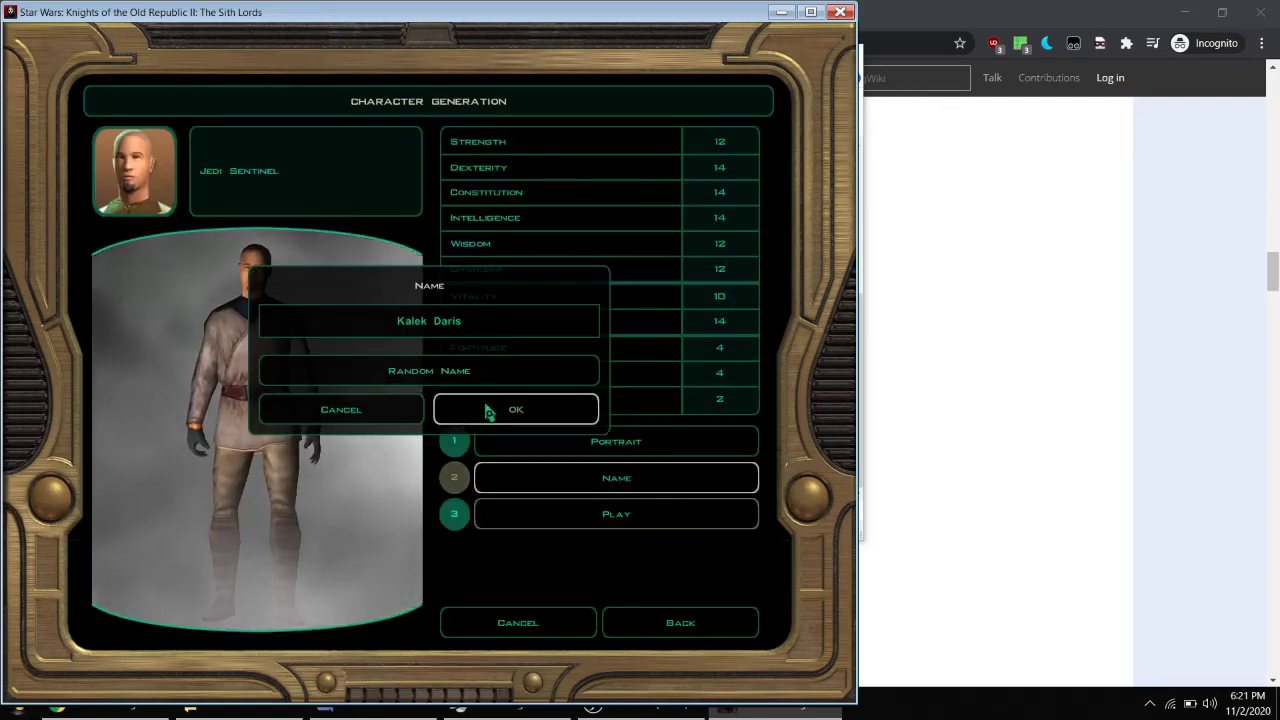
pyautogui.click(482, 409)
pyautogui.click(536, 527)
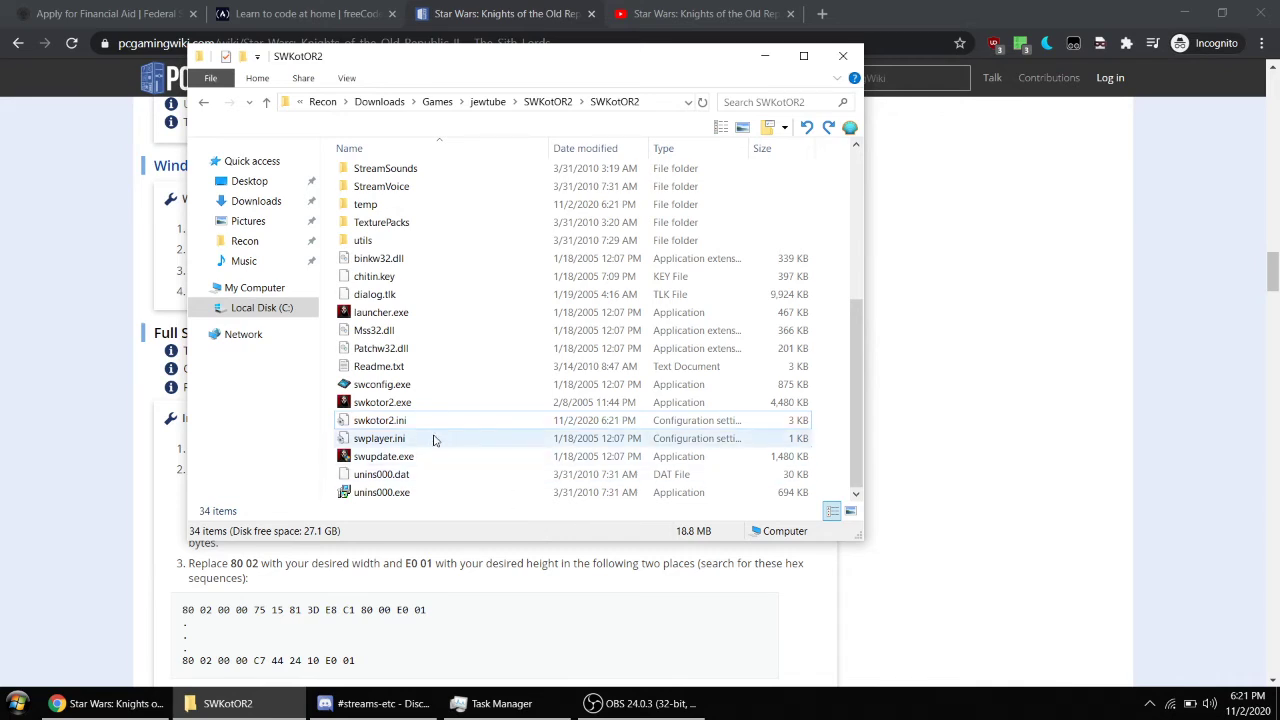
# Open swkotor2.ini from the SWKotOR2 folder, review its display and graphics options for windowed mode, and close the file.
pyautogui.doubleClick(407, 420)
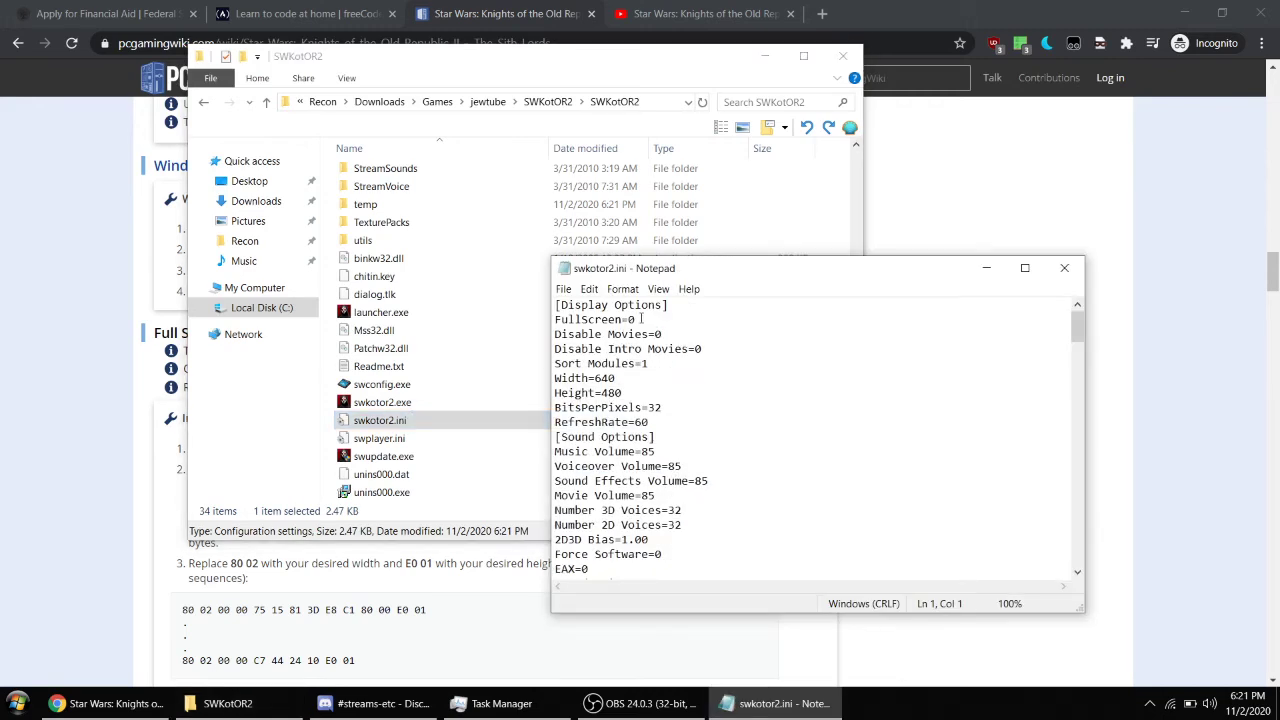
pyautogui.click(70, 335)
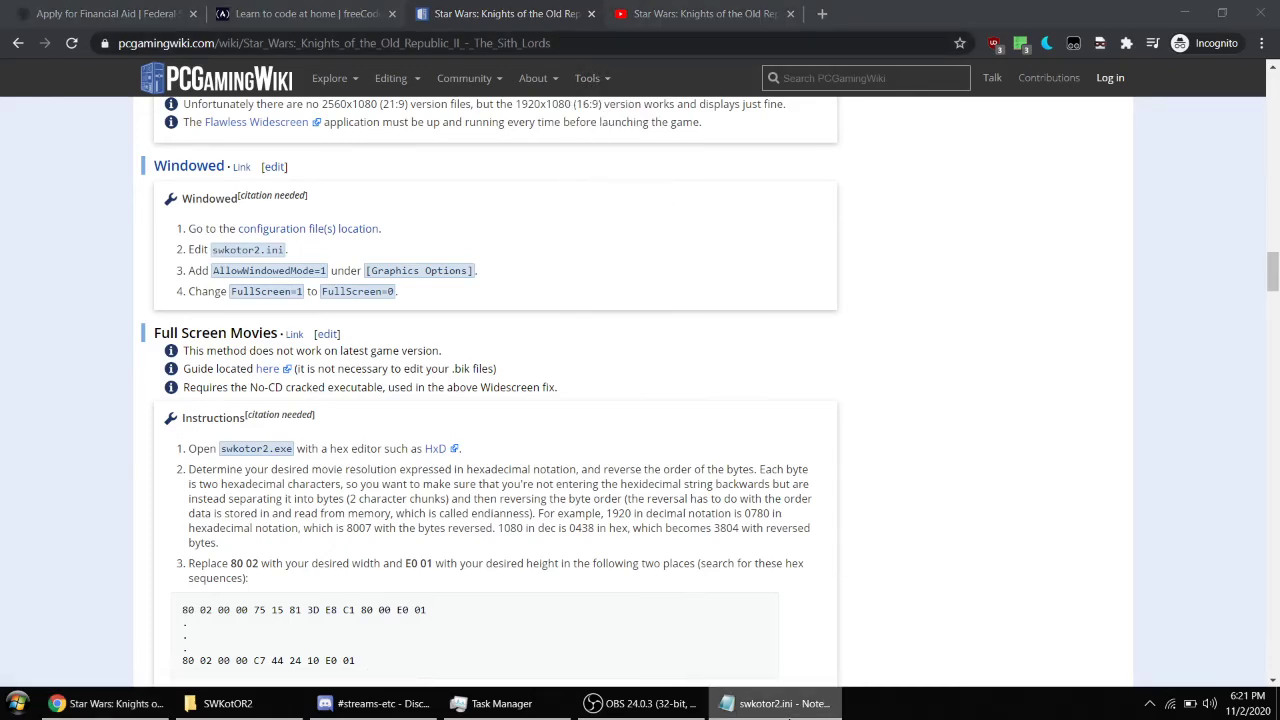
pyautogui.rightClick(789, 712)
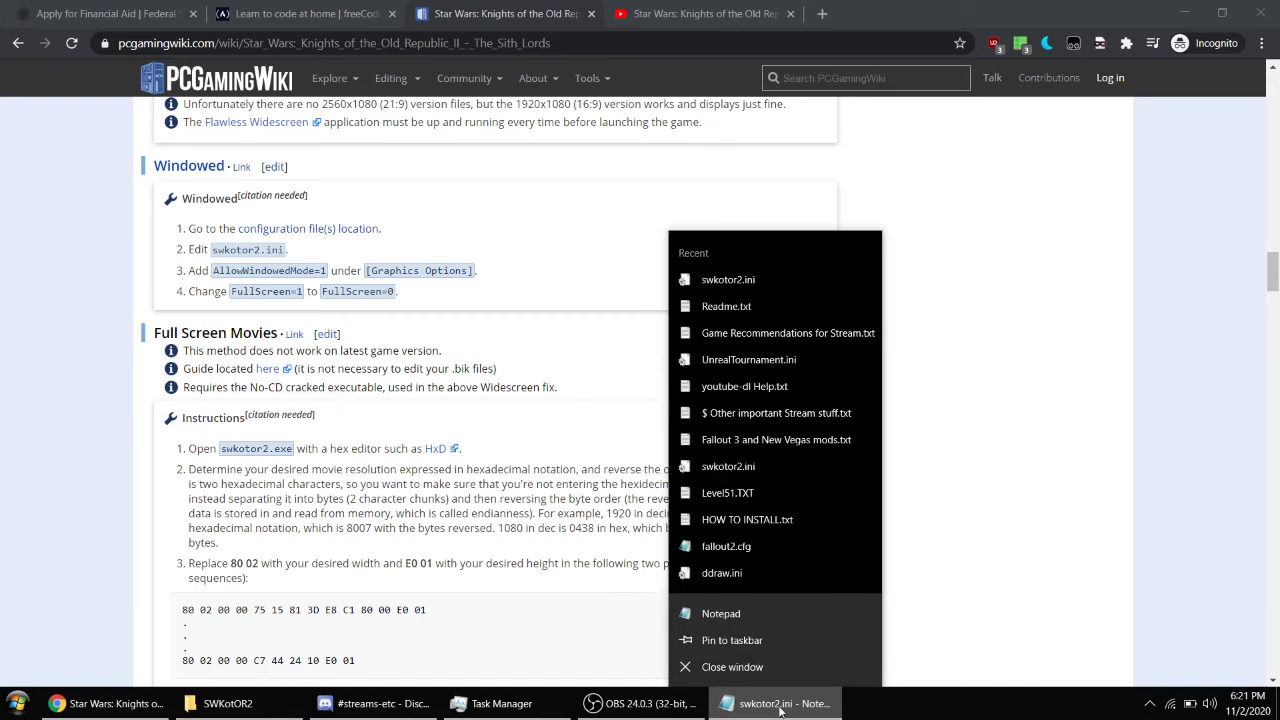
pyautogui.rightClick(962, 428)
pyautogui.click(779, 703)
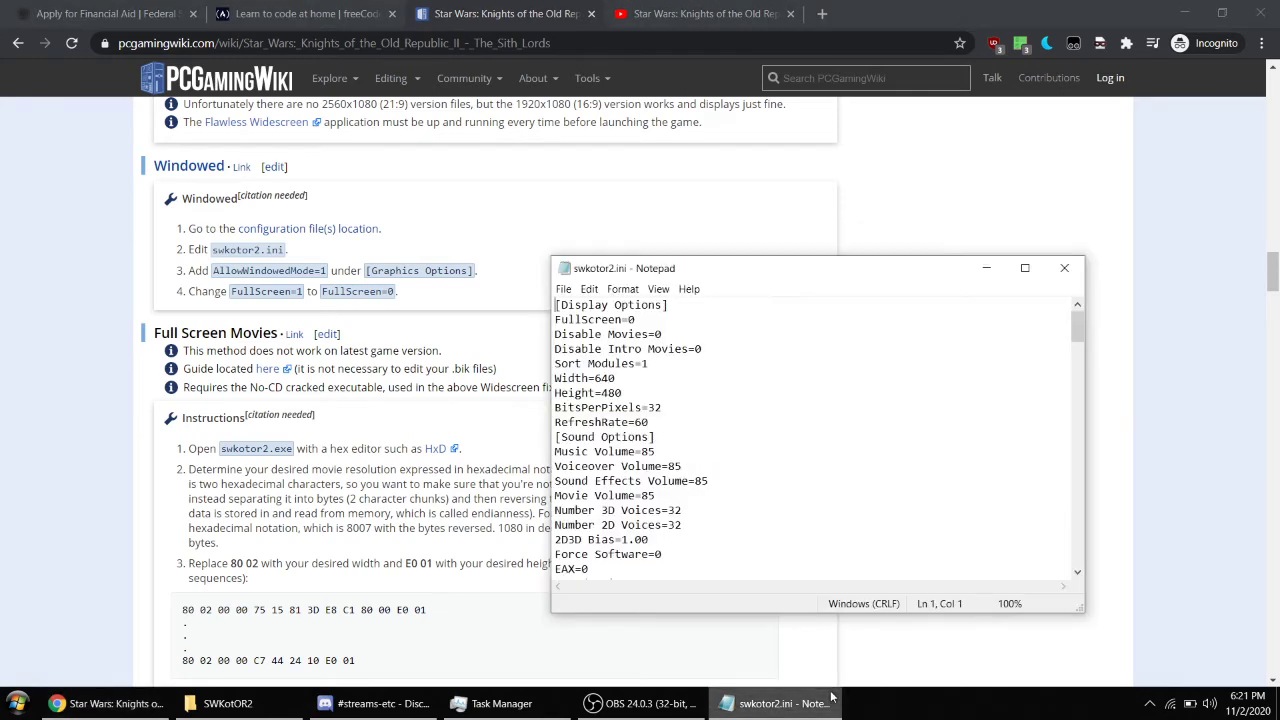
pyautogui.scroll(-5, 681, 524)
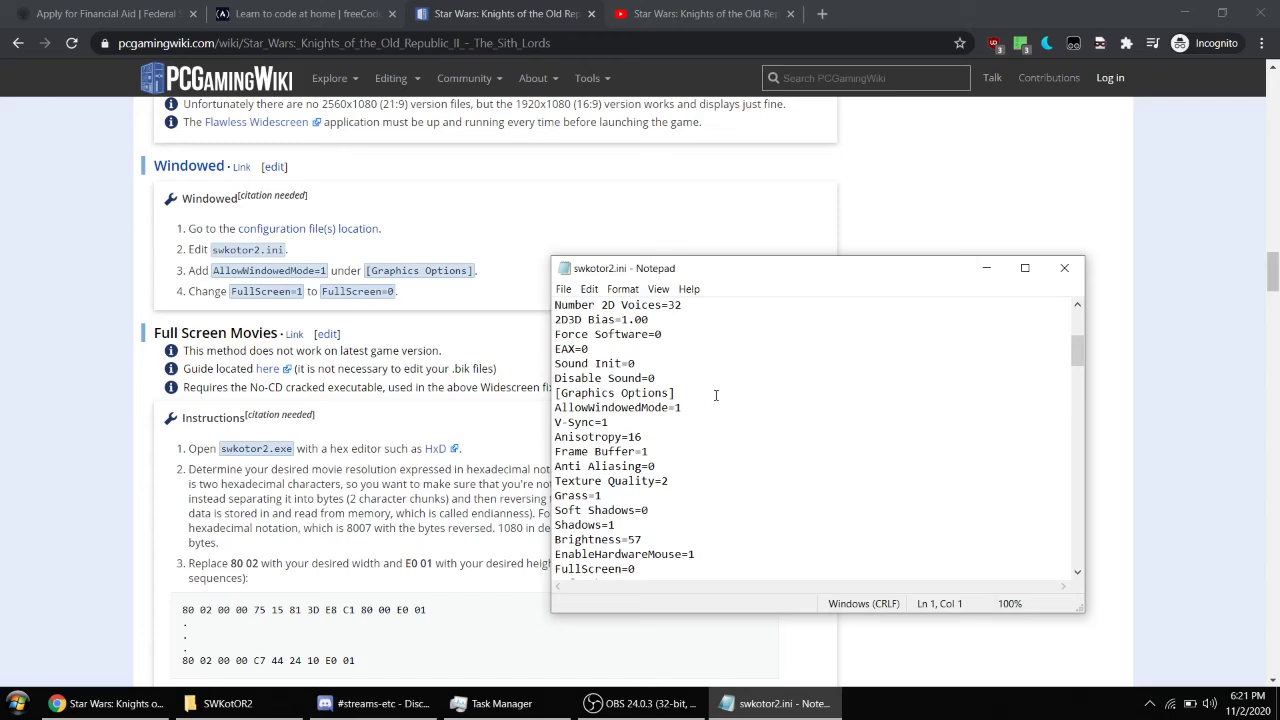
pyautogui.scroll(5, 716, 395)
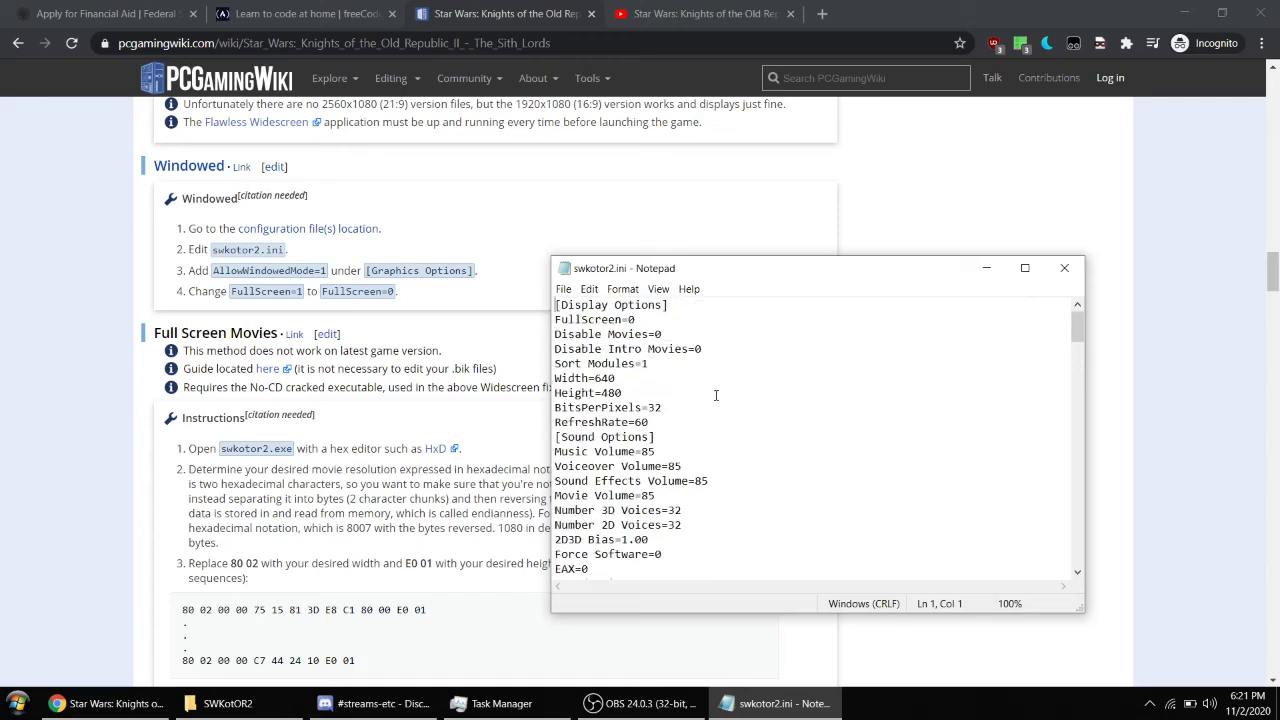
pyautogui.rightClick(717, 270)
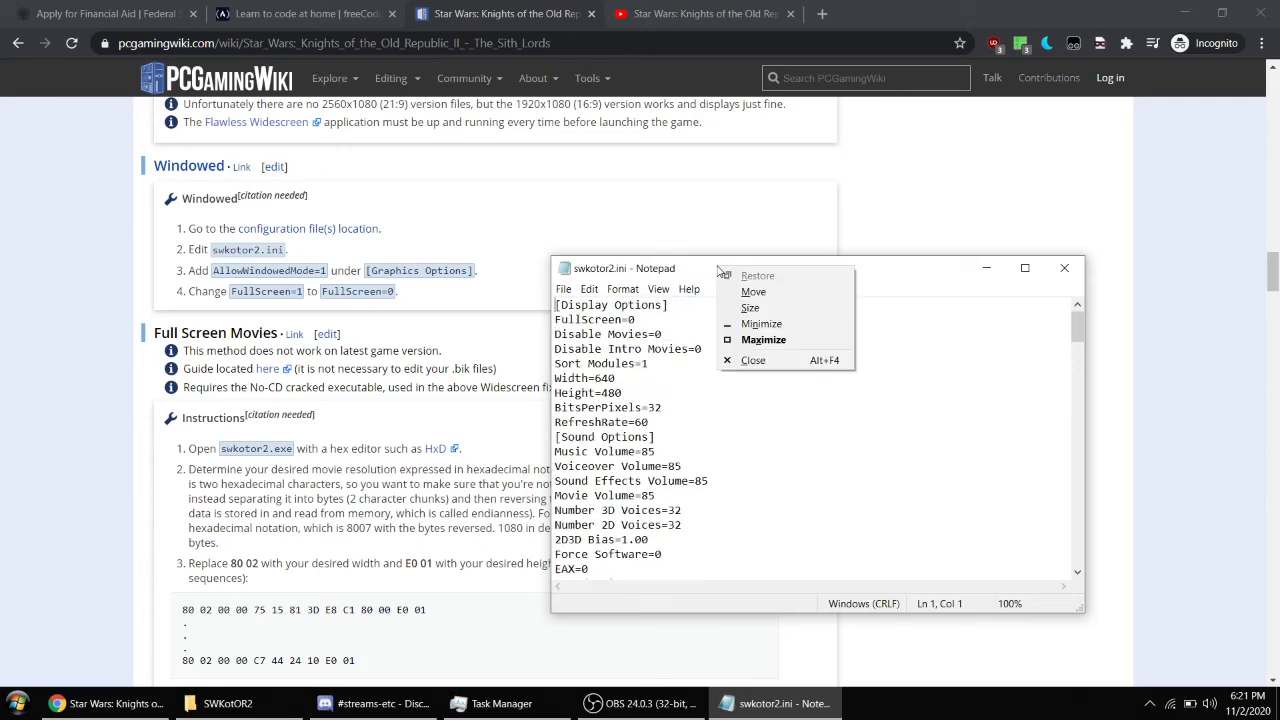
pyautogui.click(752, 362)
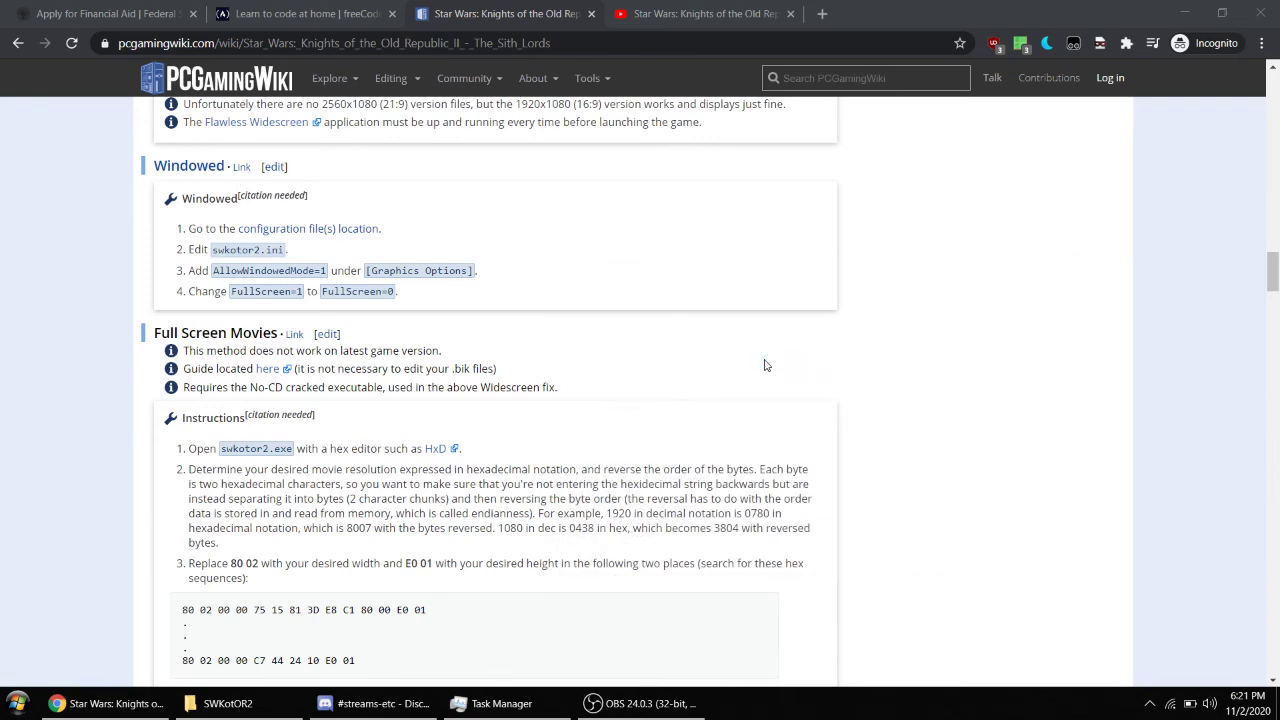
# Launch swkotor2.exe again from the SWKotOR2 folder and quit the game from its main menu.
pyautogui.click(228, 703)
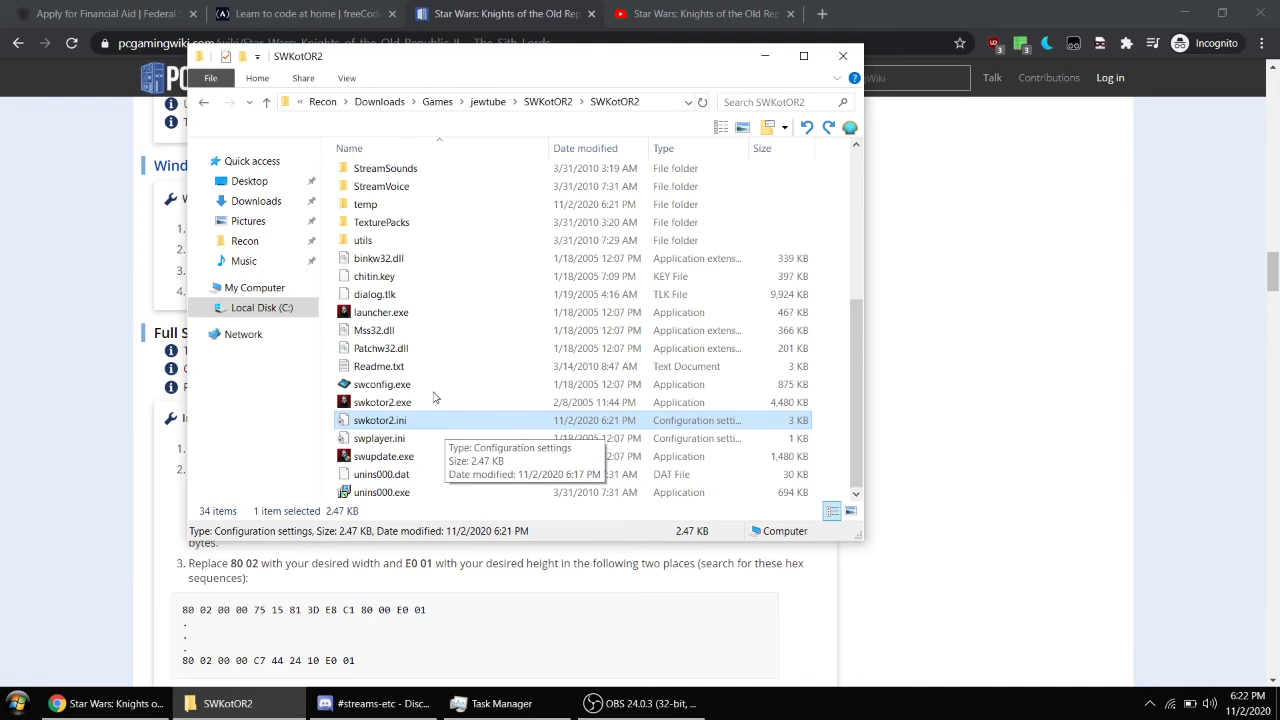
pyautogui.click(420, 312)
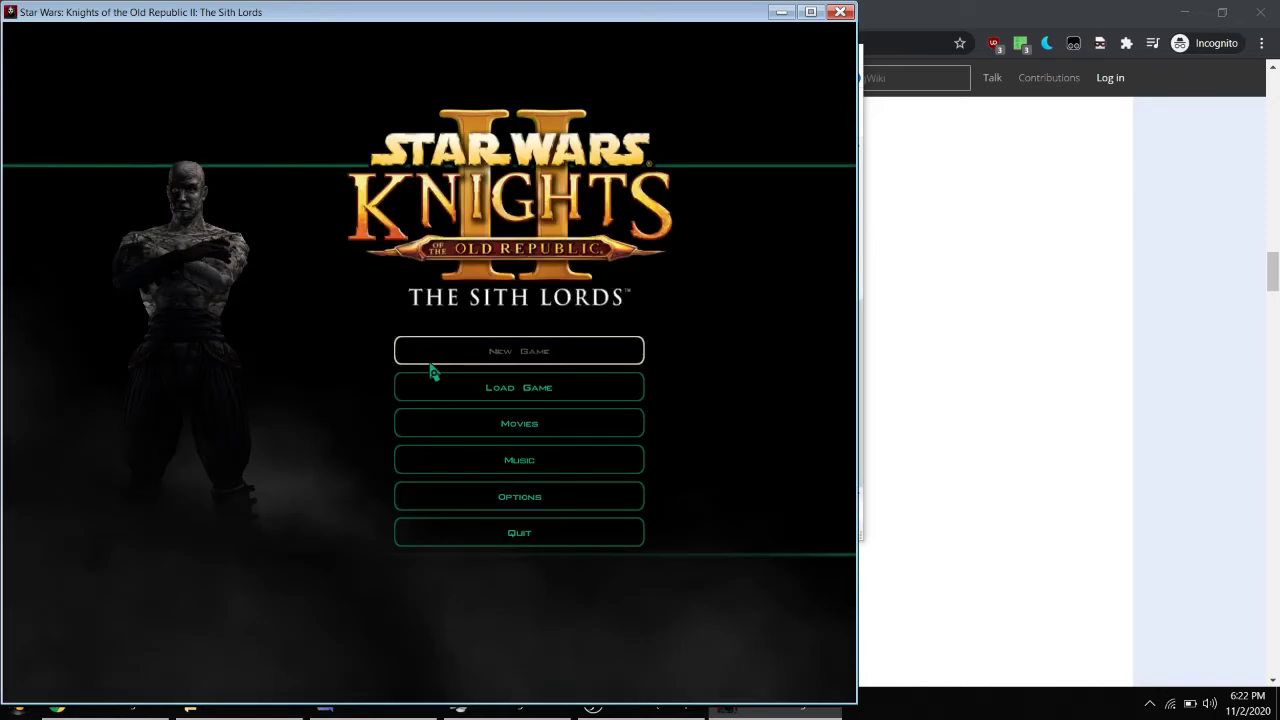
pyautogui.click(562, 530)
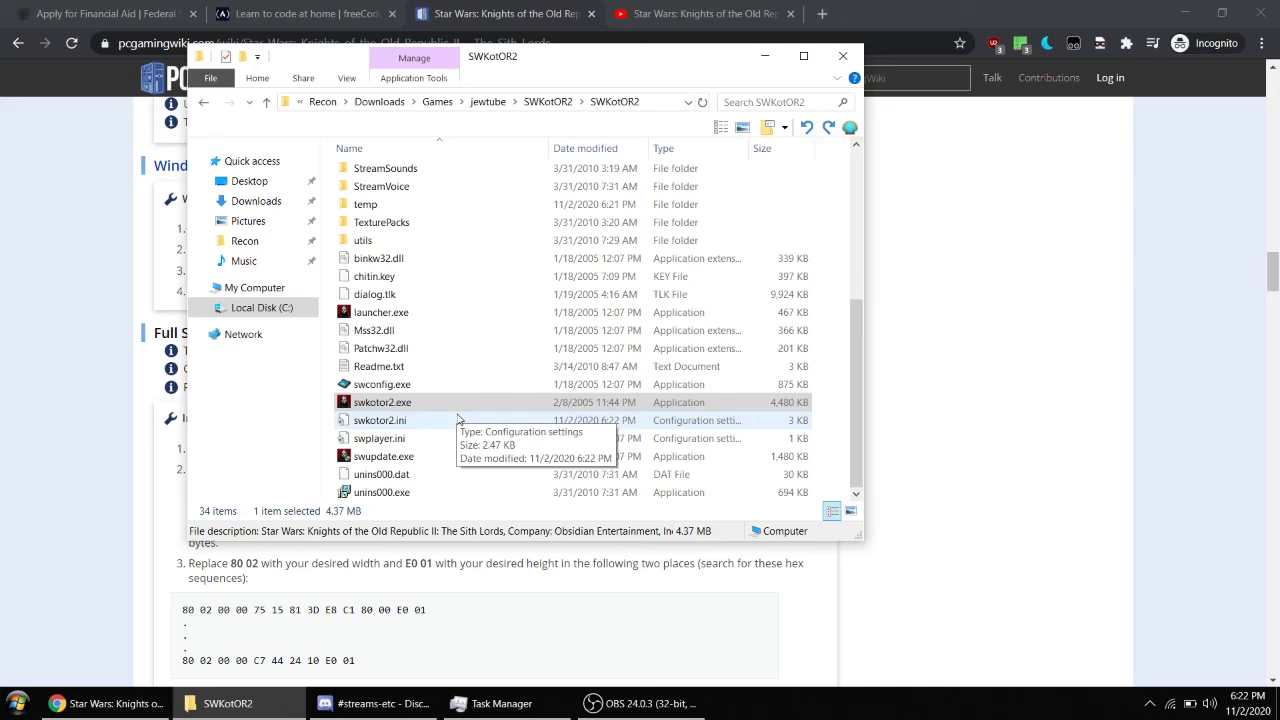
# Switch to the YouTube video page in Chrome, look through its comments and bring up OBS.
pyautogui.click(700, 13)
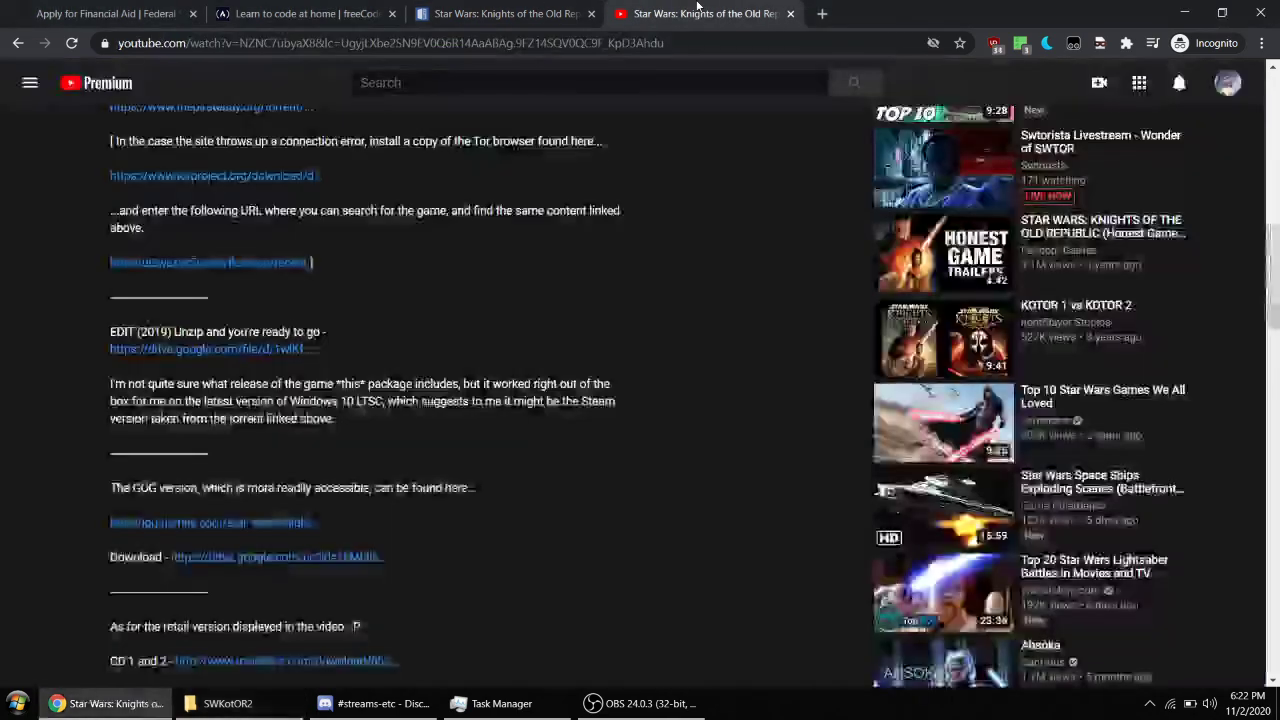
pyautogui.scroll(-15, 512, 345)
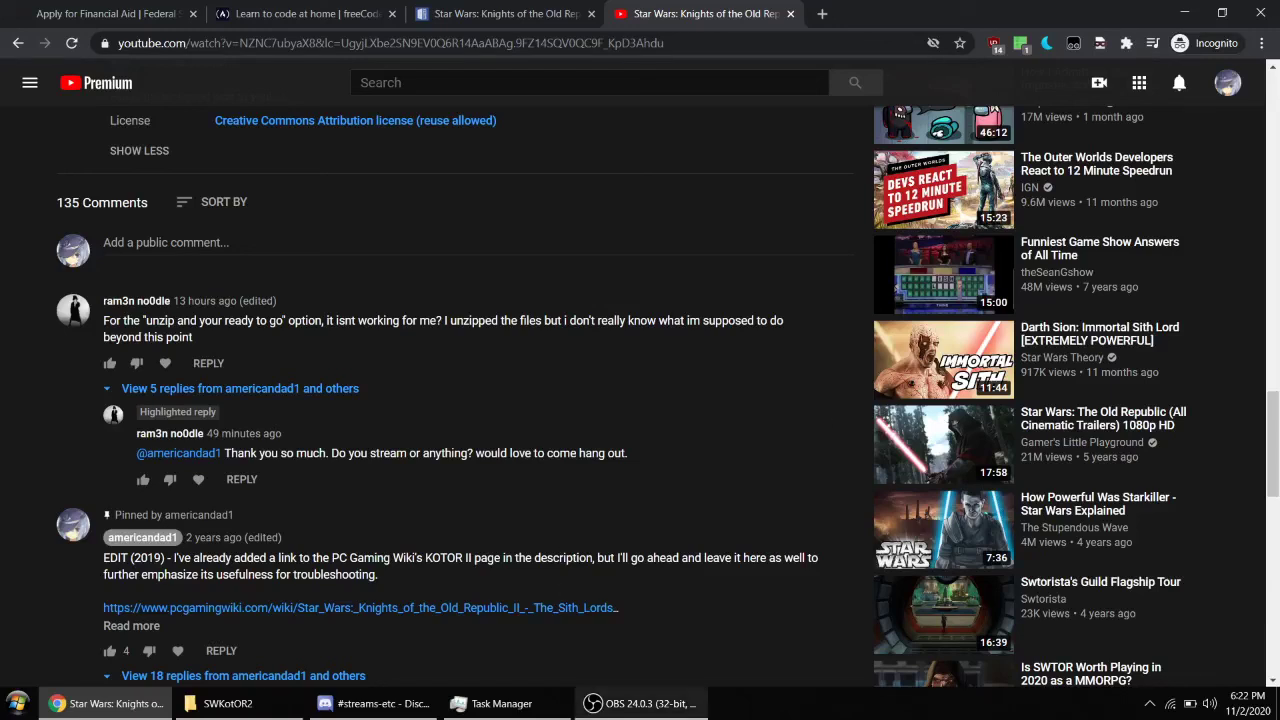
pyautogui.click(640, 703)
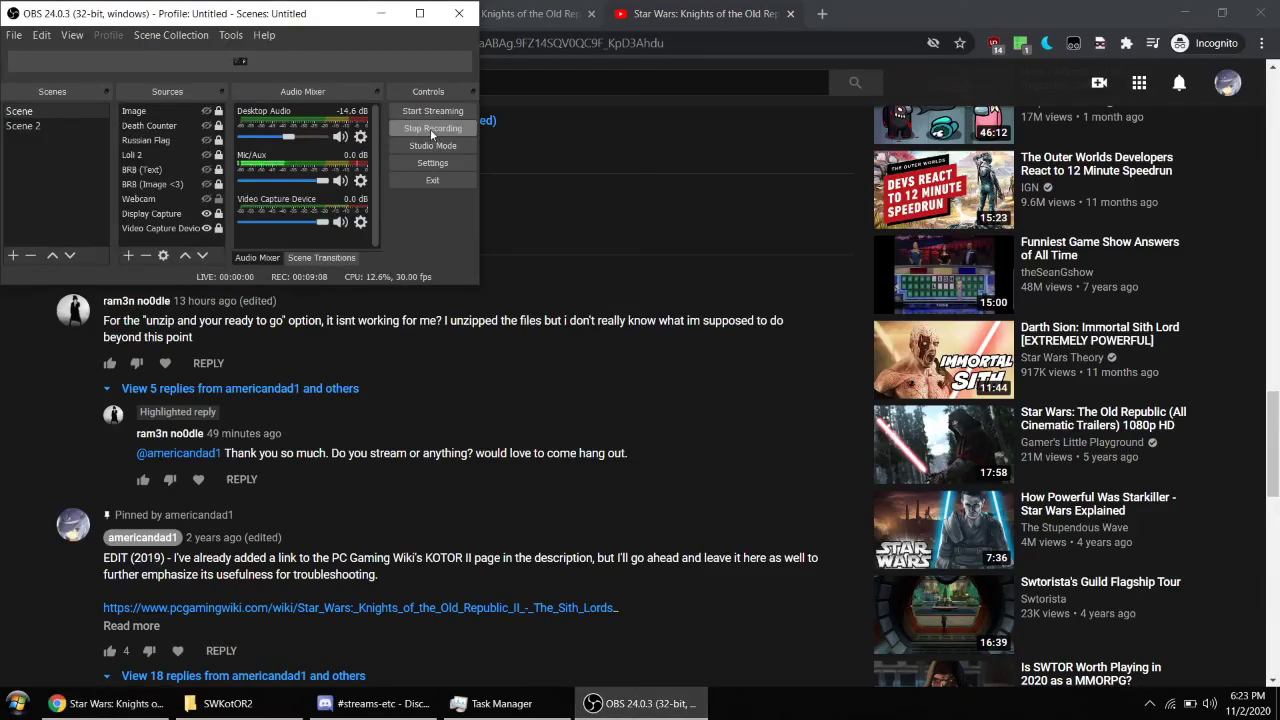